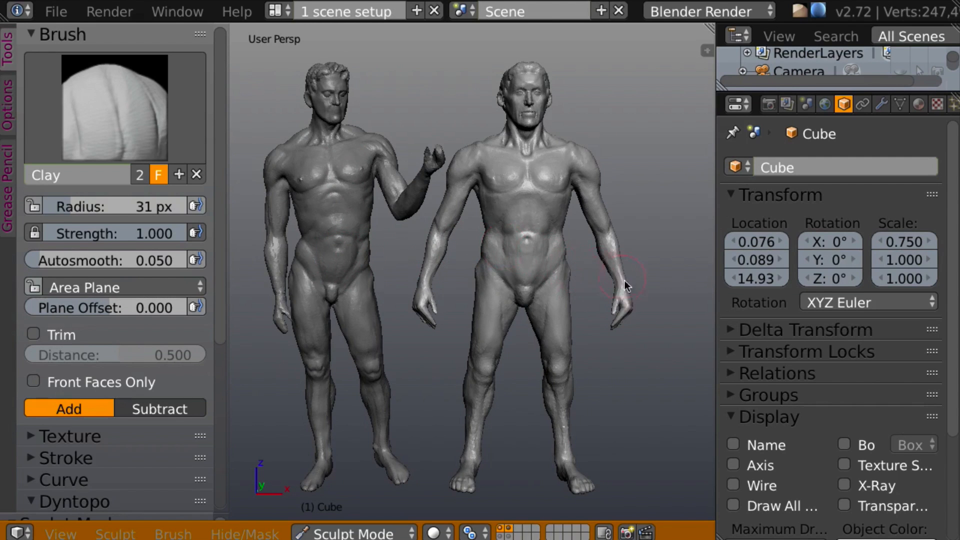
# Examine both sculpted male figures from the front, side and back to compare their proportions and poses
pyautogui.moveTo(624, 280); pyautogui.dragTo(302, 272, button='middle')
pyautogui.moveTo(555, 307)
pyautogui.mouseDown(button='middle')
pyautogui.moveTo(454, 309)
pyautogui.moveTo(690, 309)
pyautogui.moveTo(631, 298)
pyautogui.mouseUp(button='middle')
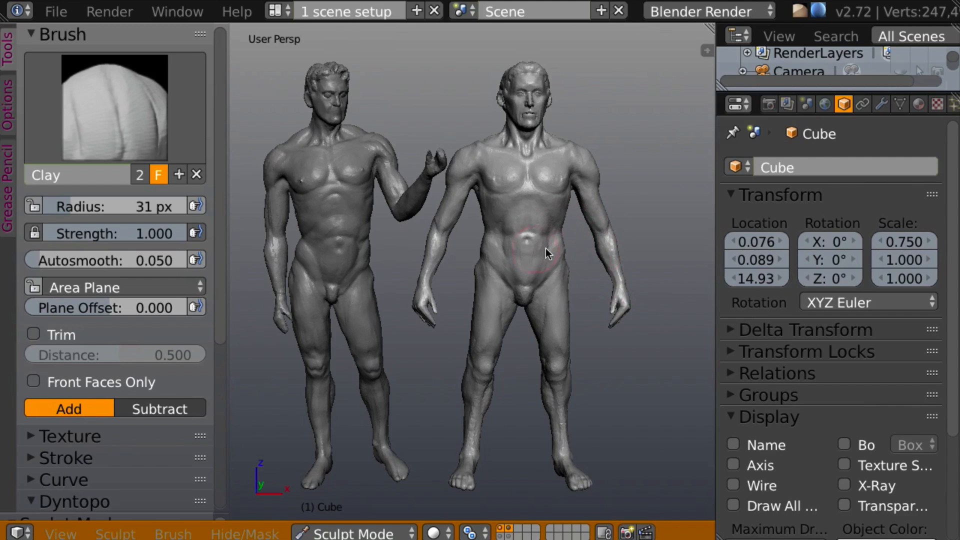
pyautogui.moveTo(611, 286); pyautogui.dragTo(347, 274, button='middle')
pyautogui.moveTo(500, 299)
pyautogui.mouseDown(button='middle')
pyautogui.moveTo(510, 314)
pyautogui.moveTo(602, 315)
pyautogui.moveTo(439, 302)
pyautogui.moveTo(526, 305)
pyautogui.mouseUp(button='middle')
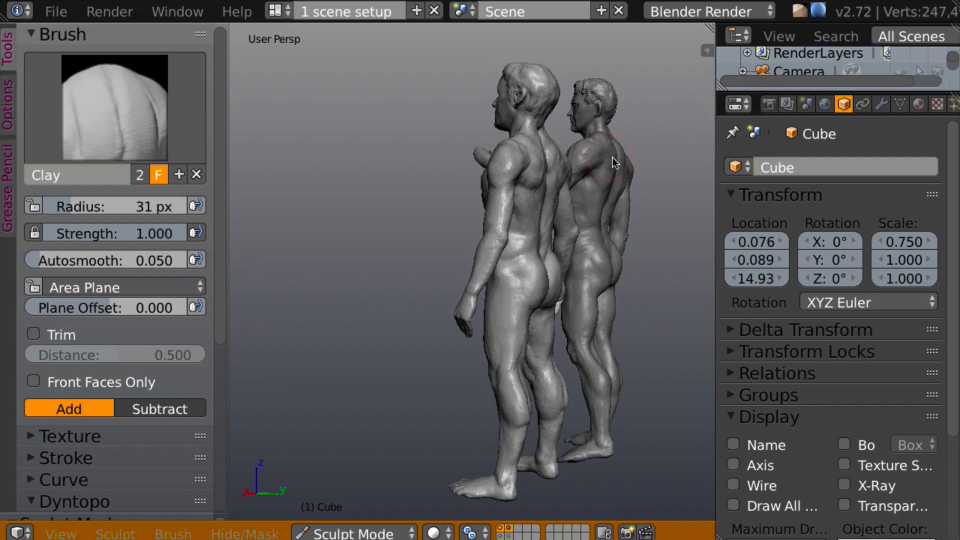
pyautogui.moveTo(550, 305)
pyautogui.mouseDown(button='middle')
pyautogui.moveTo(594, 300)
pyautogui.moveTo(566, 275)
pyautogui.moveTo(719, 307)
pyautogui.moveTo(506, 280)
pyautogui.mouseUp(button='middle')
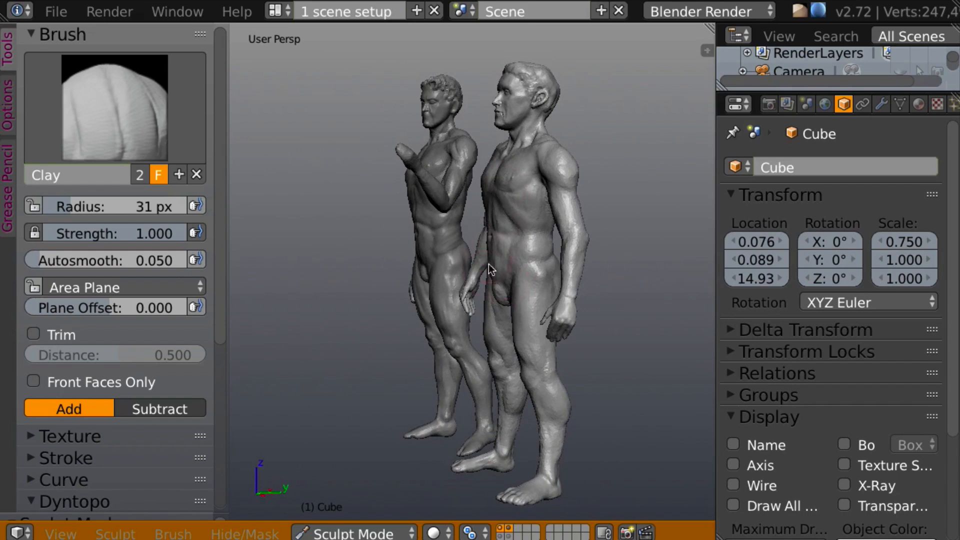
pyautogui.moveTo(436, 271)
pyautogui.mouseDown(button='middle')
pyautogui.moveTo(364, 290)
pyautogui.moveTo(399, 264)
pyautogui.mouseUp(button='middle')
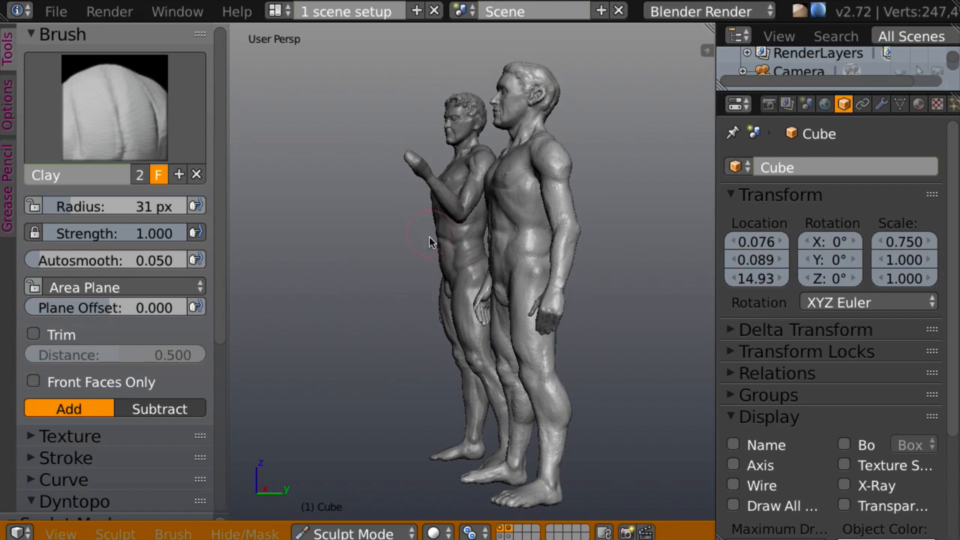
pyautogui.moveTo(449, 294)
pyautogui.mouseDown(button='middle')
pyautogui.moveTo(437, 332)
pyautogui.moveTo(493, 221)
pyautogui.mouseUp(button='middle')
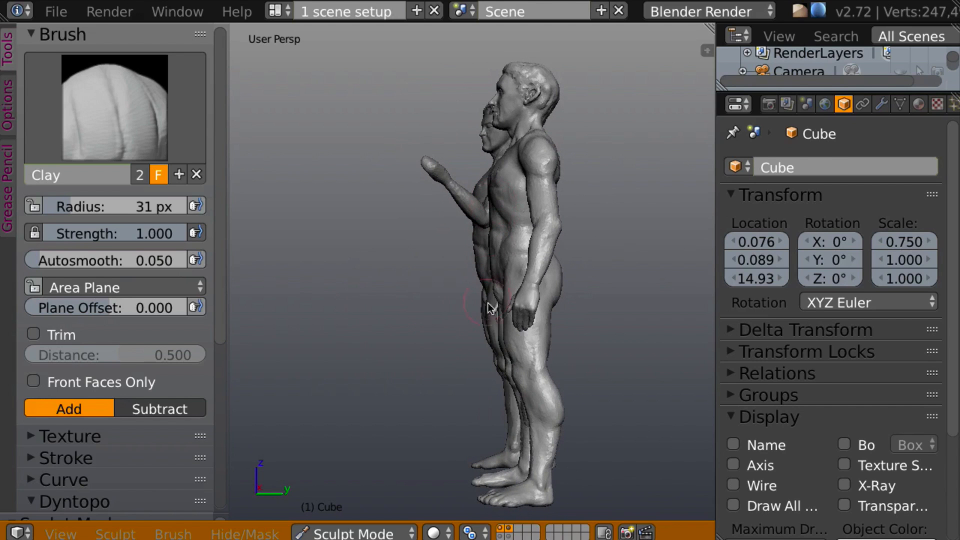
pyautogui.moveTo(440, 316); pyautogui.dragTo(595, 346, button='middle')
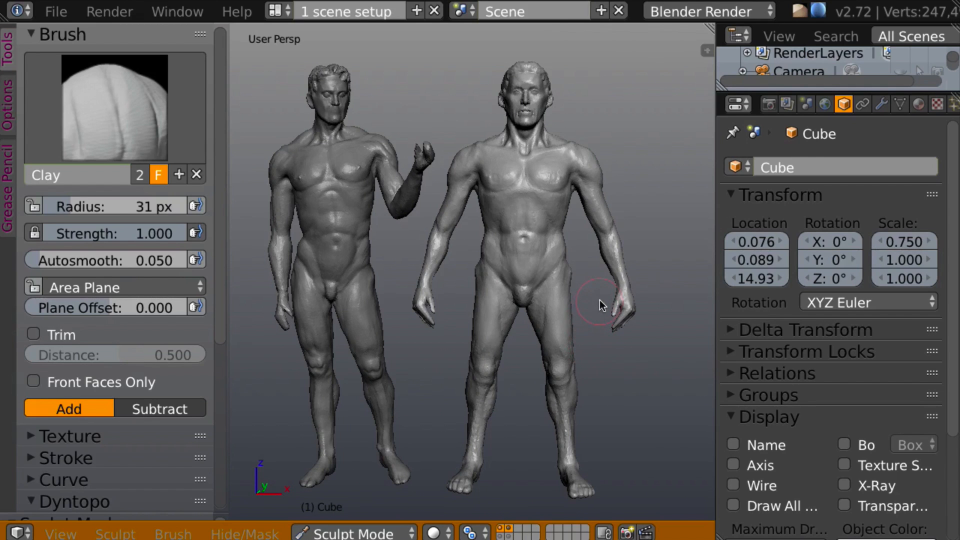
pyautogui.moveTo(599, 299)
pyautogui.mouseDown(button='middle')
pyautogui.moveTo(598, 313)
pyautogui.moveTo(604, 298)
pyautogui.moveTo(608, 313)
pyautogui.moveTo(605, 292)
pyautogui.mouseUp(button='middle')
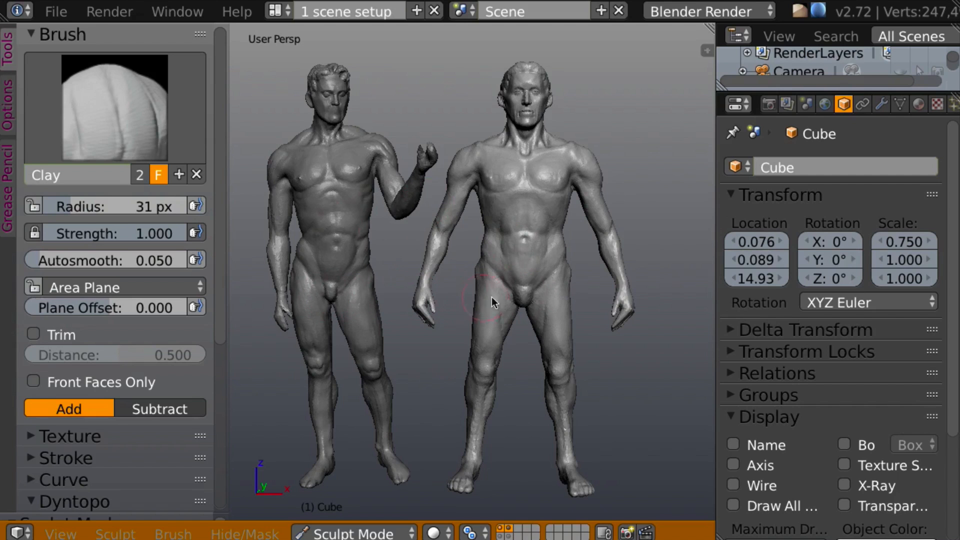
pyautogui.moveTo(502, 314)
pyautogui.mouseDown(button='middle')
pyautogui.moveTo(484, 301)
pyautogui.moveTo(486, 313)
pyautogui.mouseUp(button='middle')
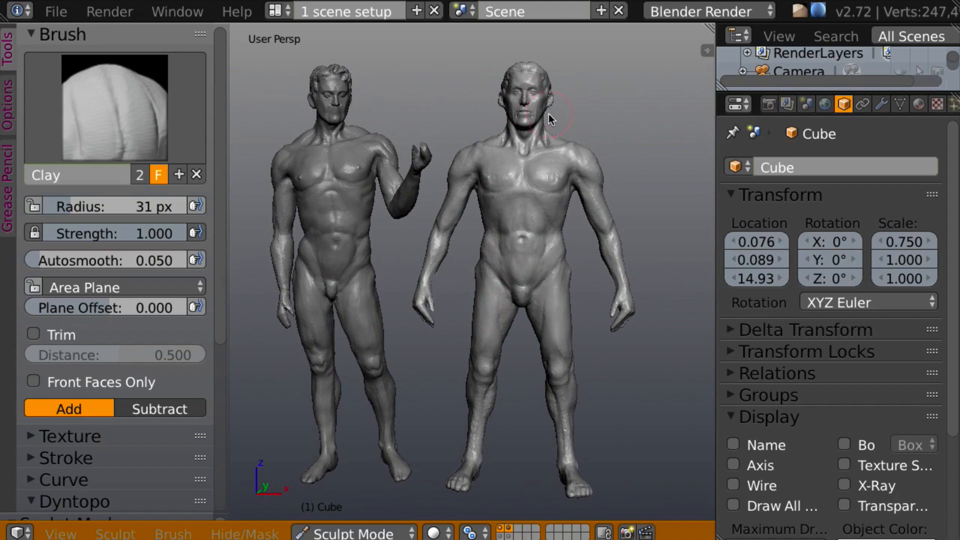
pyautogui.moveTo(548, 113)
pyautogui.mouseDown(button='middle')
pyautogui.moveTo(553, 120)
pyautogui.moveTo(512, 106)
pyautogui.moveTo(565, 116)
pyautogui.moveTo(539, 118)
pyautogui.moveTo(544, 107)
pyautogui.moveTo(430, 115)
pyautogui.moveTo(595, 120)
pyautogui.moveTo(565, 139)
pyautogui.moveTo(590, 128)
pyautogui.moveTo(574, 152)
pyautogui.moveTo(596, 153)
pyautogui.moveTo(574, 149)
pyautogui.mouseUp(button='middle')
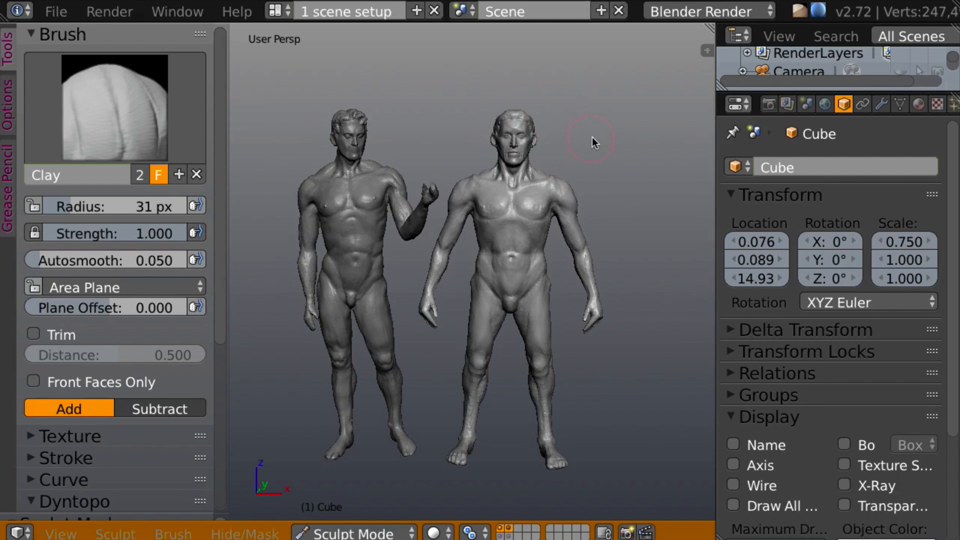
pyautogui.moveTo(592, 138)
pyautogui.mouseDown(button='middle')
pyautogui.moveTo(600, 139)
pyautogui.moveTo(572, 145)
pyautogui.moveTo(586, 146)
pyautogui.moveTo(585, 136)
pyautogui.moveTo(589, 157)
pyautogui.moveTo(535, 169)
pyautogui.moveTo(589, 165)
pyautogui.moveTo(575, 173)
pyautogui.mouseUp(button='middle')
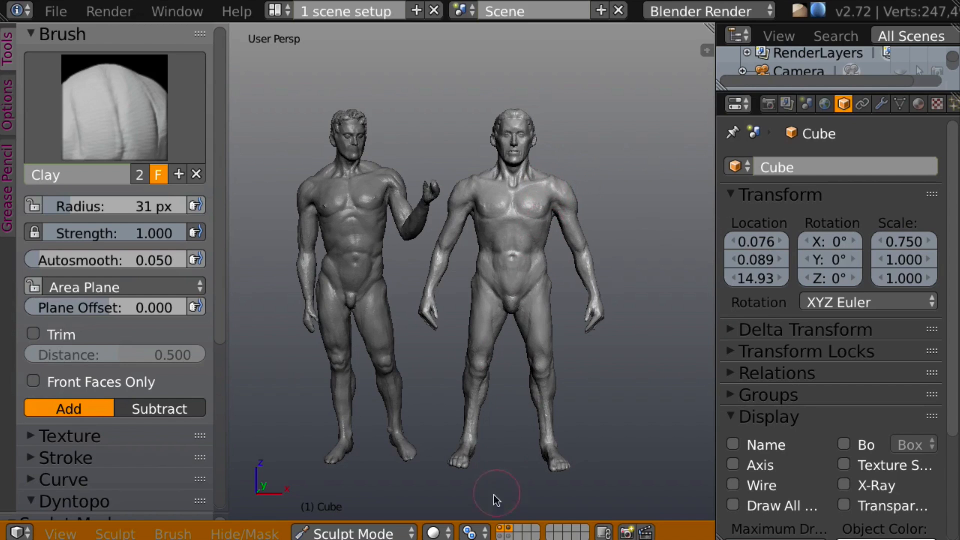
# Show only the first layer, isolating the symmetrical figure standing with both arms lowered
pyautogui.click(502, 529)
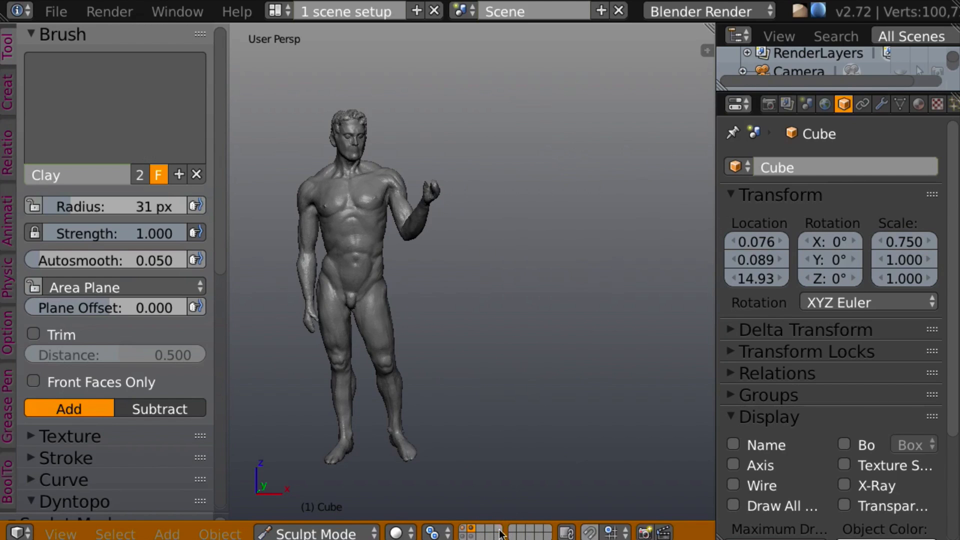
pyautogui.click(472, 529)
pyautogui.scroll(2, 617, 427)
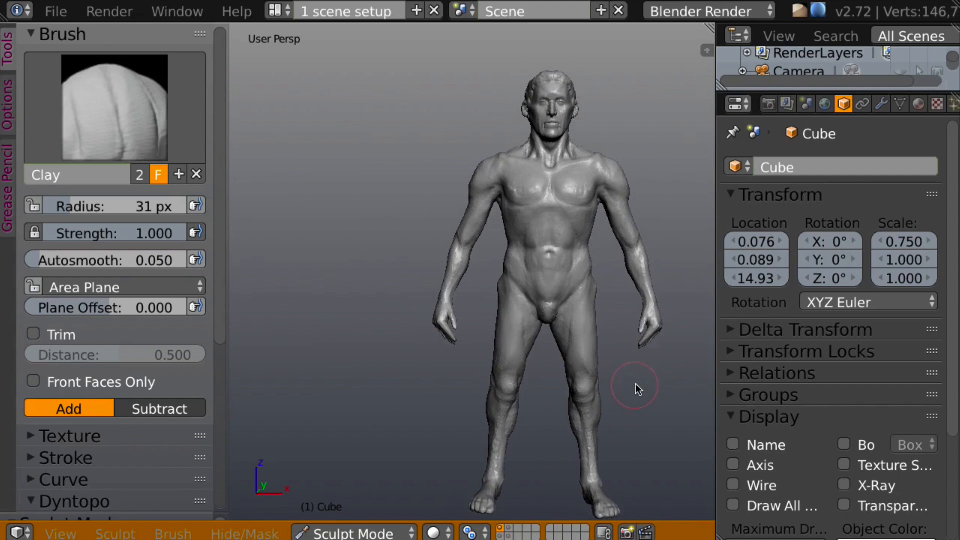
pyautogui.moveTo(636, 384)
pyautogui.keyDown('shift'); pyautogui.mouseDown(button='middle')
pyautogui.moveTo(608, 350)
pyautogui.moveTo(533, 384)
pyautogui.mouseUp(button='middle'); pyautogui.keyUp('shift')
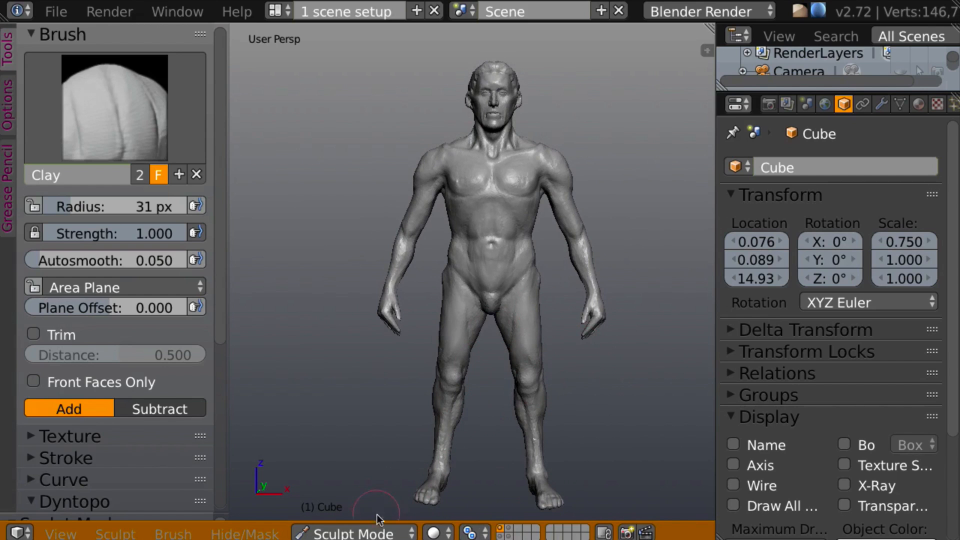
# Switch the figure from Sculpt Mode to Object Mode and add a Decimate modifier to it
pyautogui.click(368, 531)
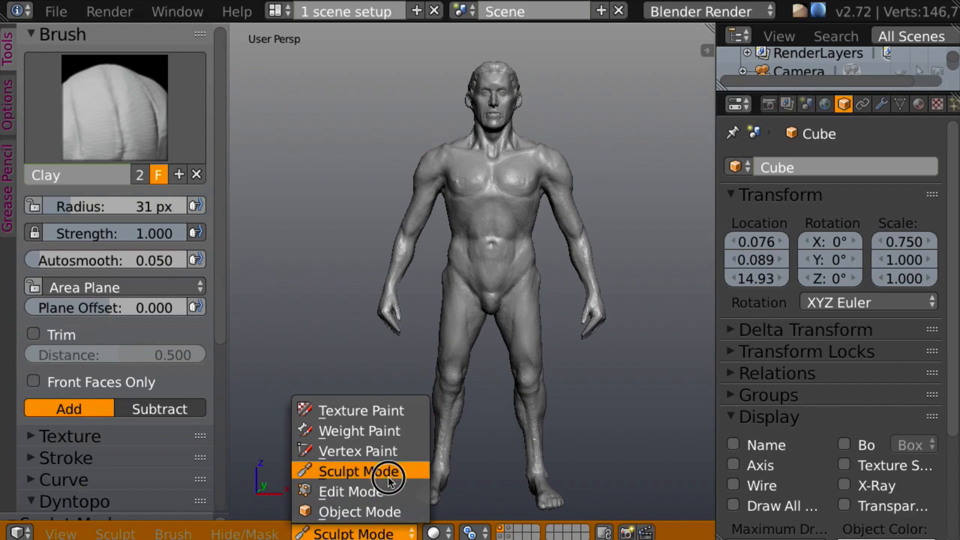
pyautogui.click(386, 511)
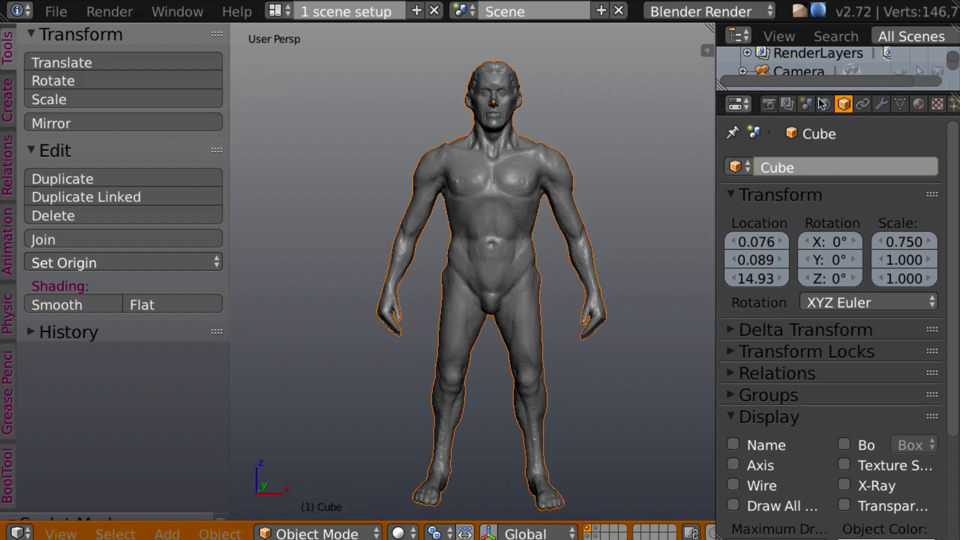
pyautogui.click(882, 104)
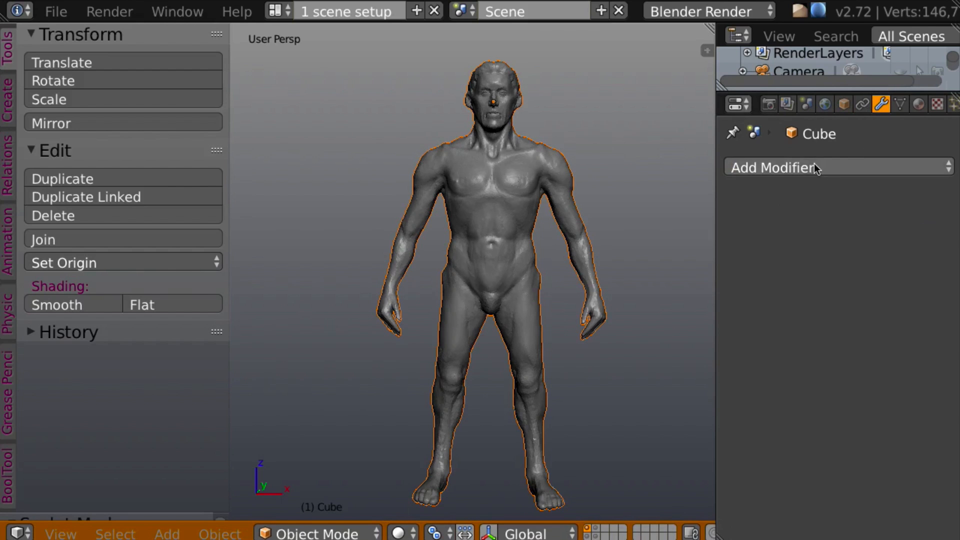
pyautogui.click(795, 169)
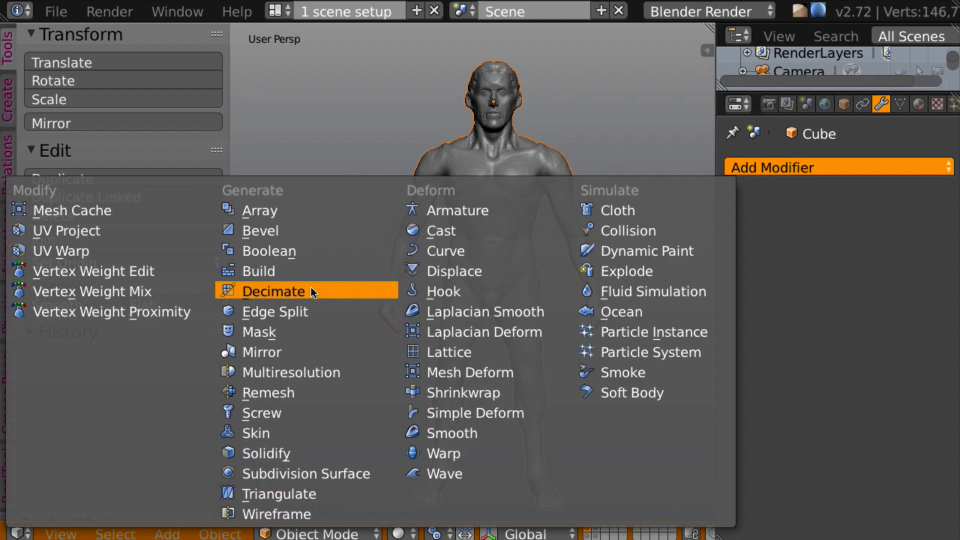
pyautogui.click(292, 290)
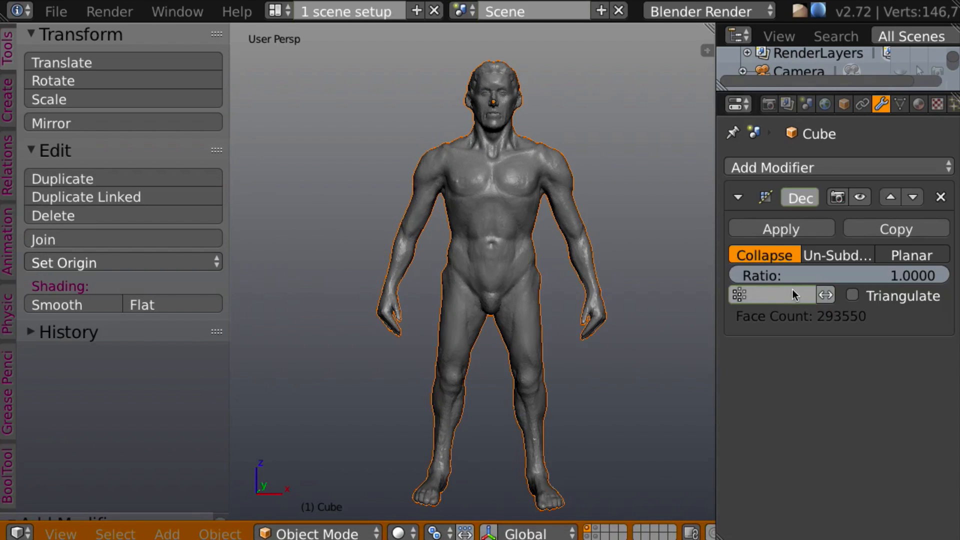
pyautogui.click(778, 275)
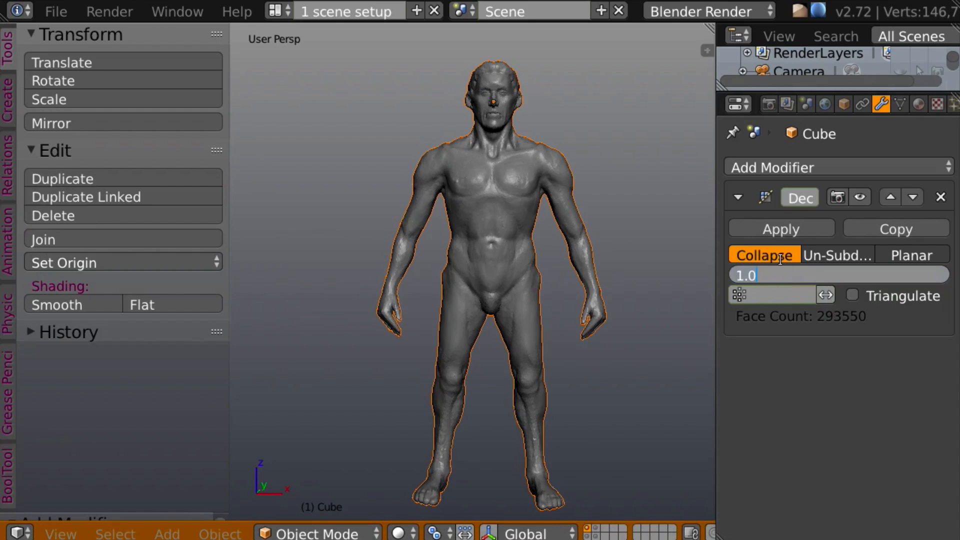
pyautogui.write('.025')
pyautogui.moveTo(771, 273); pyautogui.dragTo(735, 273)
pyautogui.press('Escape')
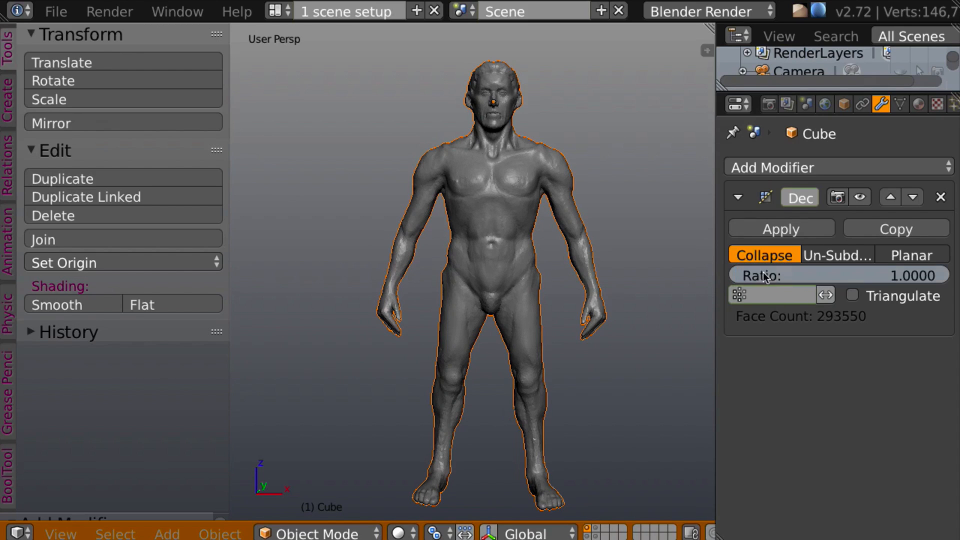
# Set the Decimate modifier's collapse ratio to 0.25 and apply the modifier to the figure
pyautogui.click(786, 275)
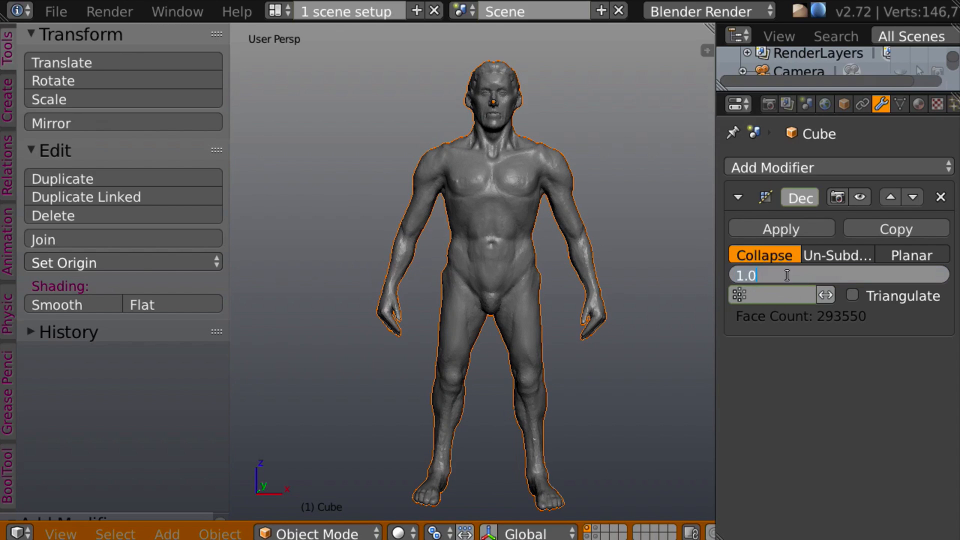
pyautogui.write('0')
pyautogui.press('Return')
pyautogui.moveTo(625, 145); pyautogui.dragTo(602, 134, button='middle')
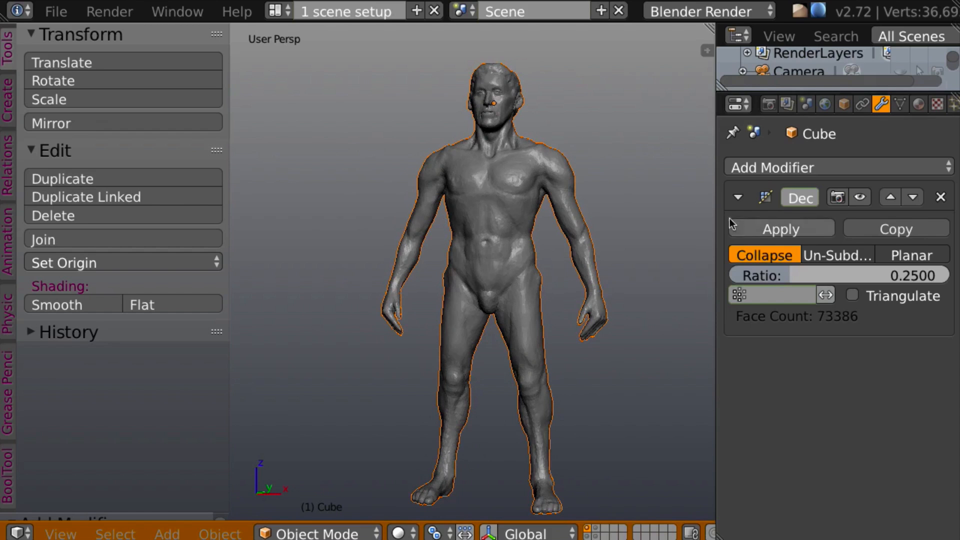
pyautogui.click(792, 230)
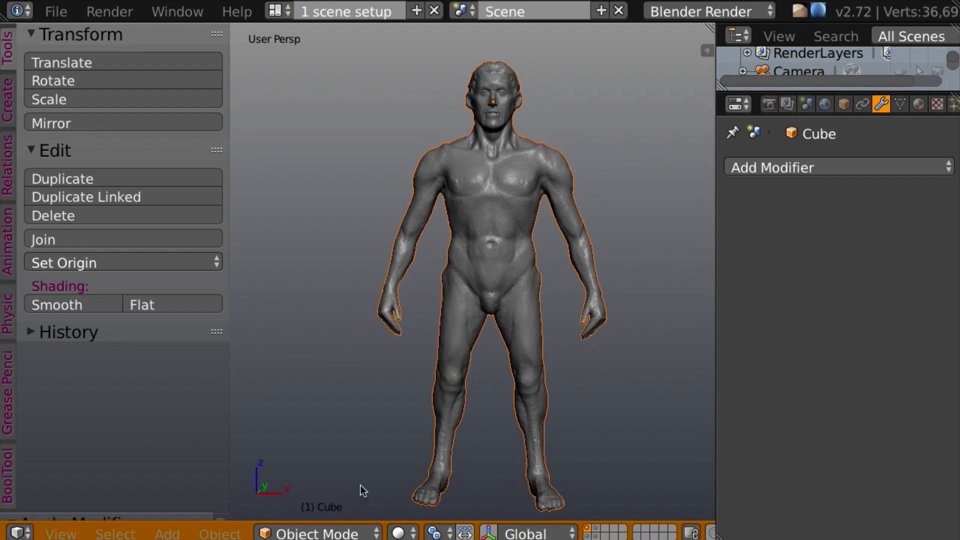
# Put the figure in Edit Mode with nothing selected and display it in wireframe
pyautogui.click(342, 533)
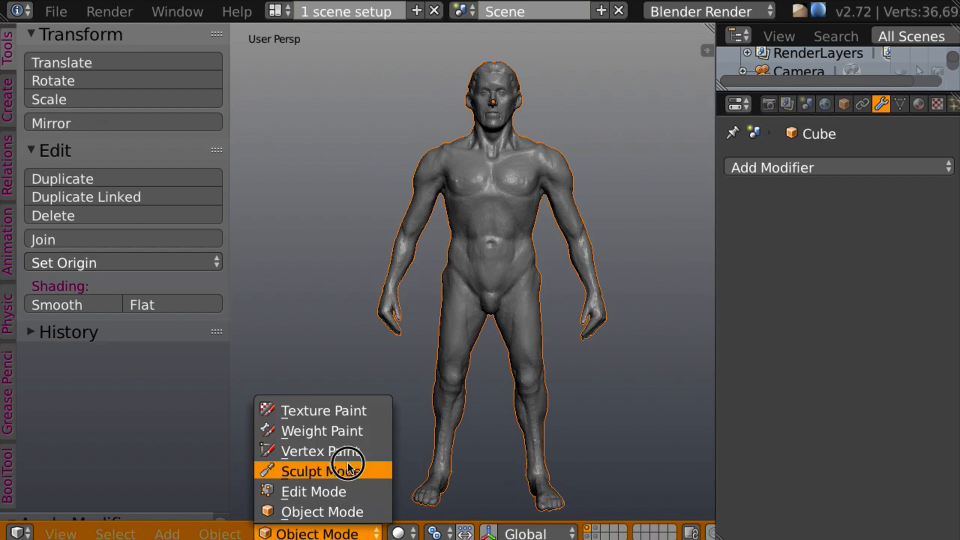
pyautogui.click(342, 491)
pyautogui.moveTo(591, 403); pyautogui.dragTo(540, 349, button='middle')
pyautogui.press('a')
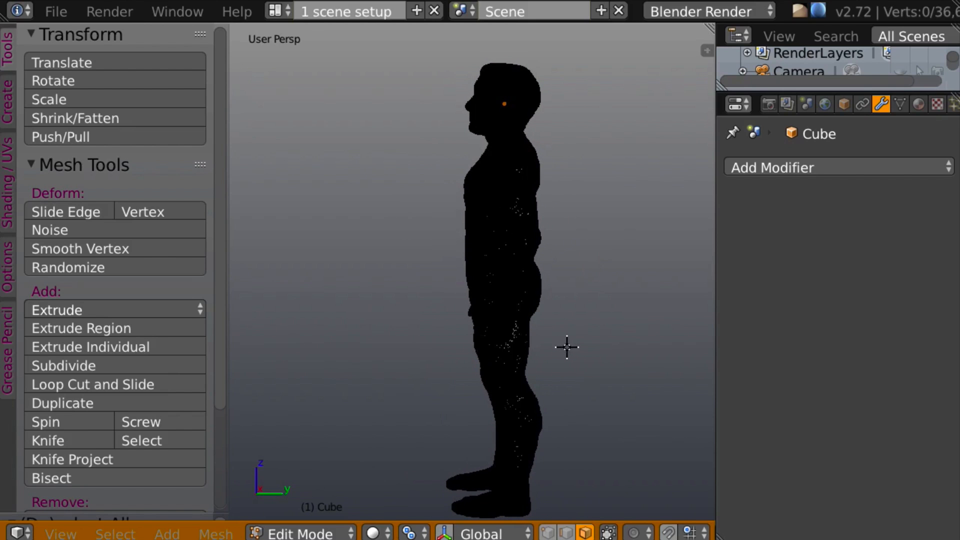
pyautogui.moveTo(599, 344); pyautogui.dragTo(587, 354, button='middle')
pyautogui.press('z')
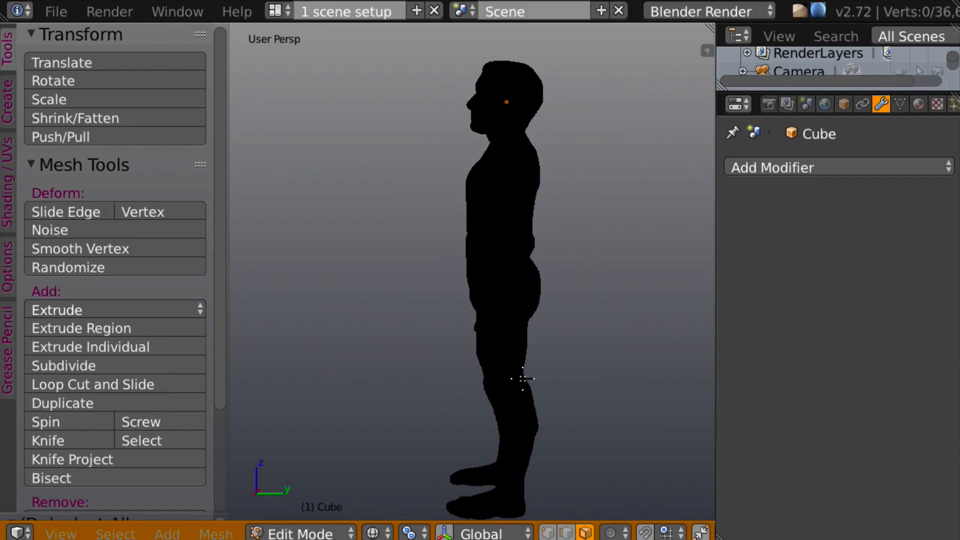
# Lasso-select the figure's whole head down to the upper neck in a side view
pyautogui.moveTo(570, 255); pyautogui.dragTo(613, 272, button='middle')
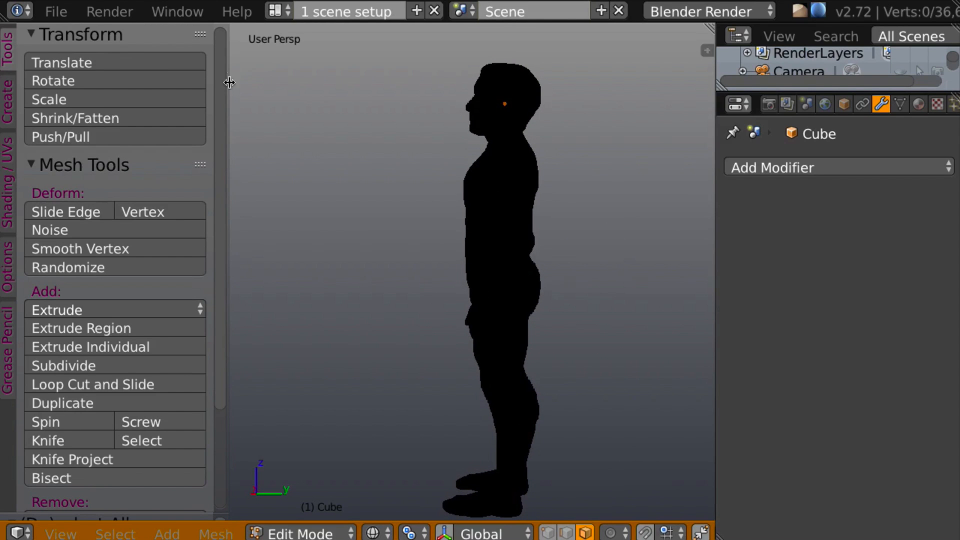
pyautogui.keyDown('shift'); pyautogui.moveTo(601, 209); pyautogui.dragTo(576, 309, button='middle'); pyautogui.keyUp('shift')
pyautogui.keyDown('ctrl'); pyautogui.moveTo(595, 302); pyautogui.dragTo(617, 268, button='middle'); pyautogui.keyUp('ctrl')
pyautogui.keyDown('shift'); pyautogui.moveTo(641, 253); pyautogui.dragTo(599, 247, button='middle'); pyautogui.keyUp('shift')
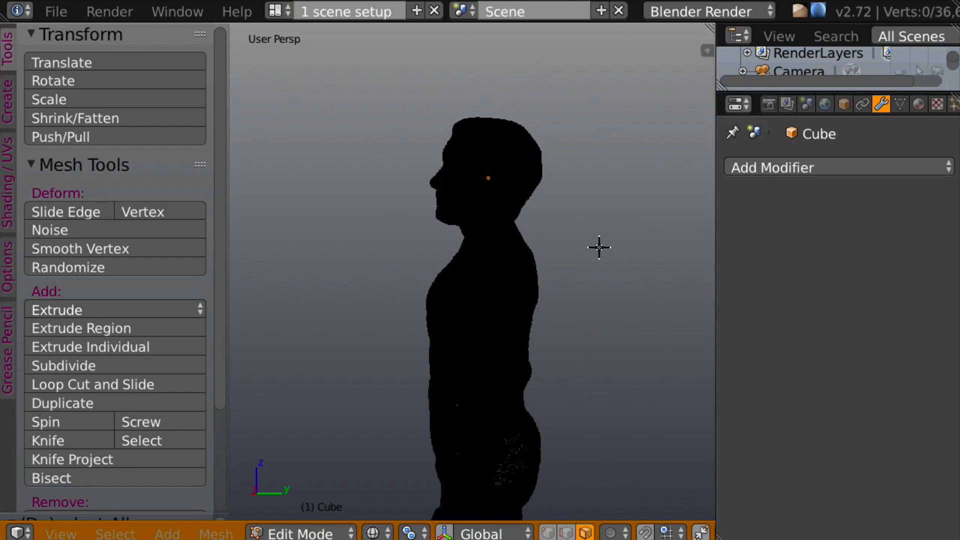
pyautogui.moveTo(615, 97)
pyautogui.keyDown('ctrl'); pyautogui.mouseDown()
pyautogui.moveTo(439, 52)
pyautogui.moveTo(395, 225)
pyautogui.moveTo(444, 238)
pyautogui.moveTo(563, 212)
pyautogui.mouseUp(); pyautogui.keyUp('ctrl')
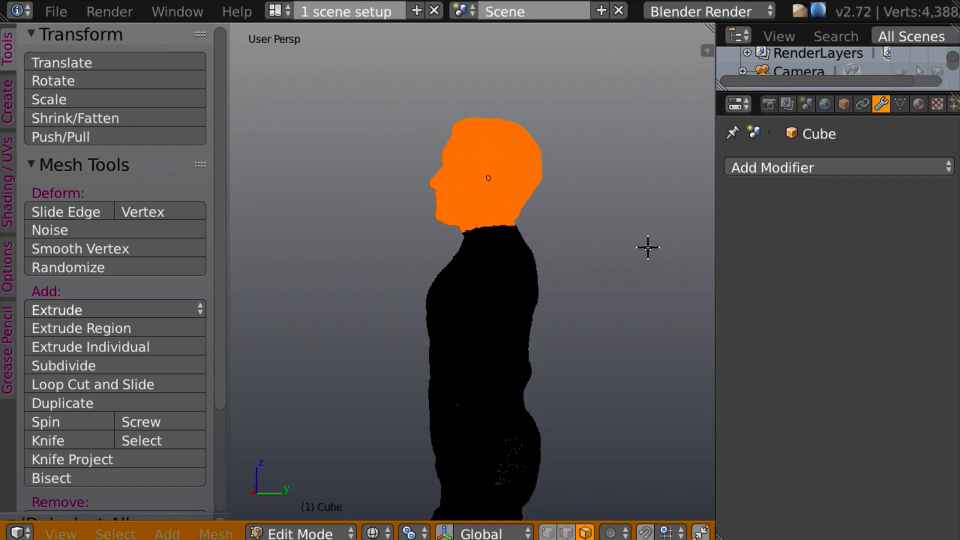
# Scale the selected head uniformly by a factor of 0.95
pyautogui.press('s')
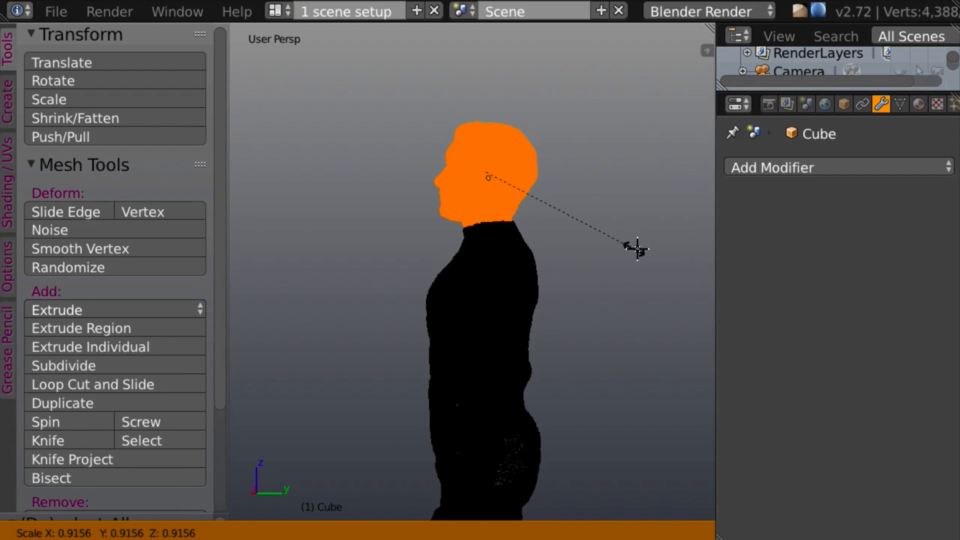
pyautogui.write('0')
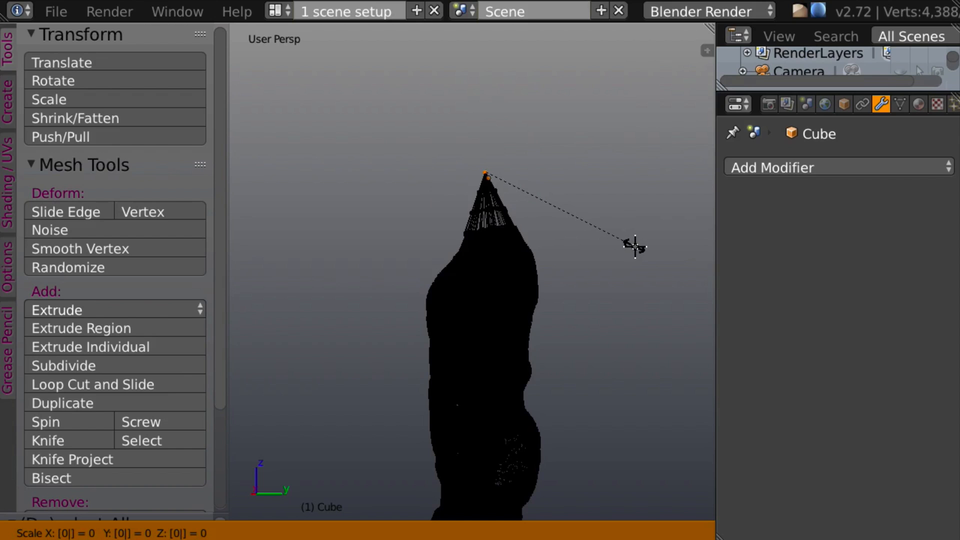
pyautogui.write('.9')
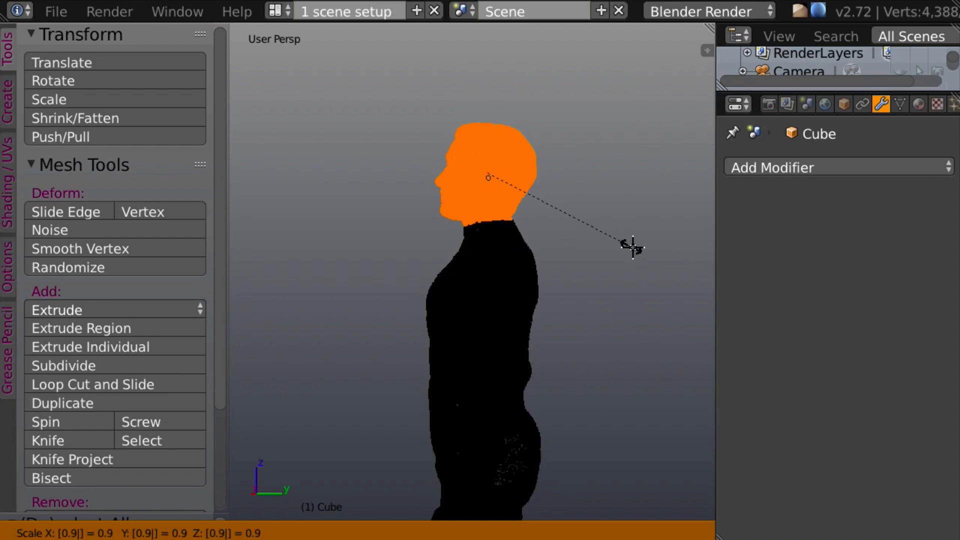
pyautogui.write('5')
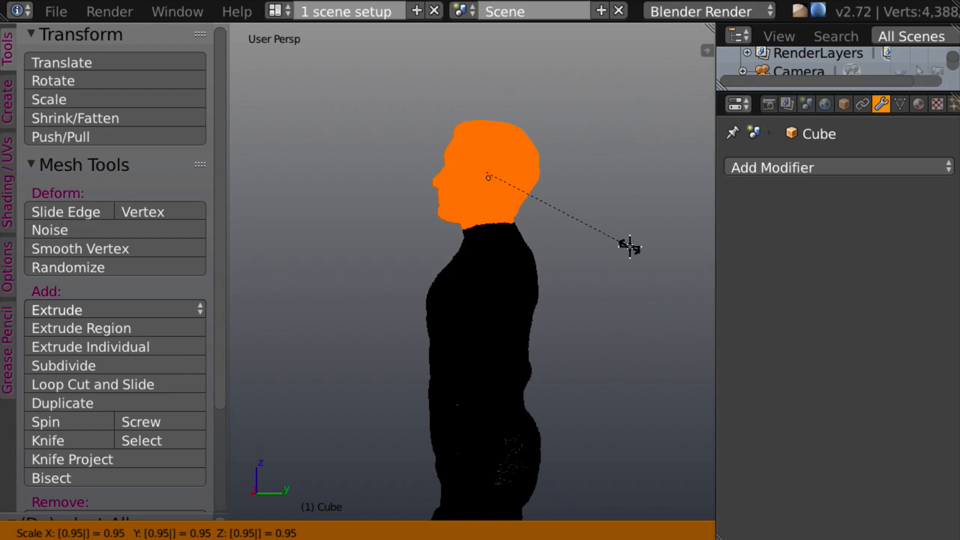
pyautogui.press('Return')
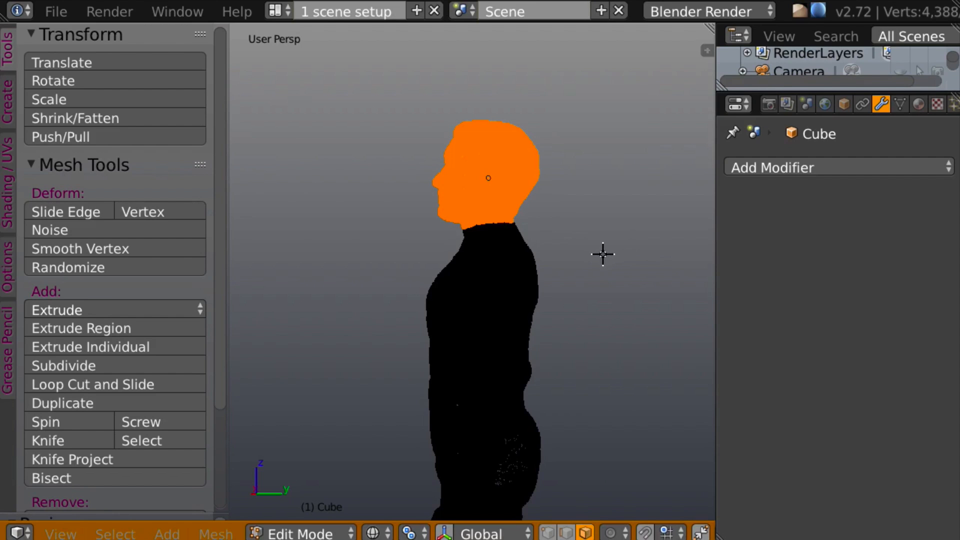
# Switch the figure from Edit Mode to Sculpt Mode and bring the whole body into view
pyautogui.click(310, 534)
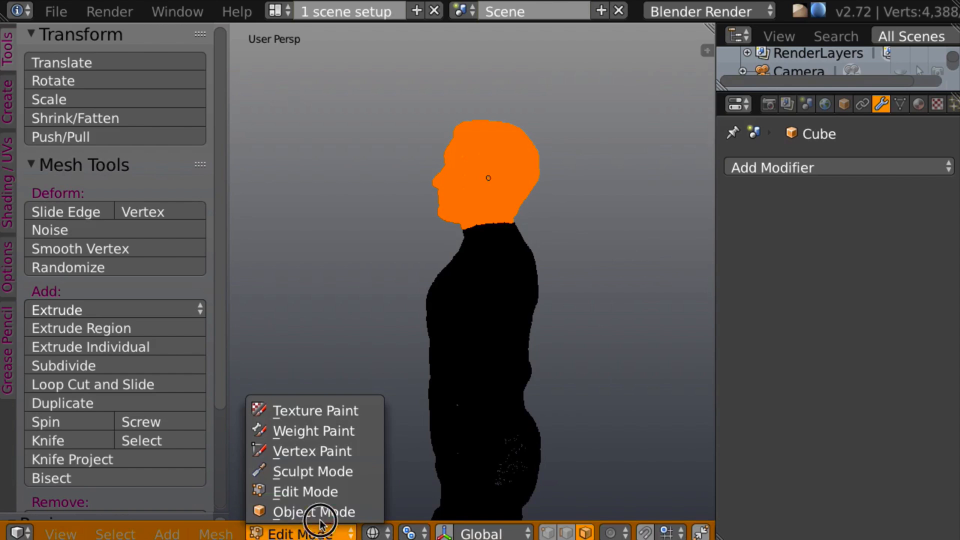
pyautogui.click(348, 473)
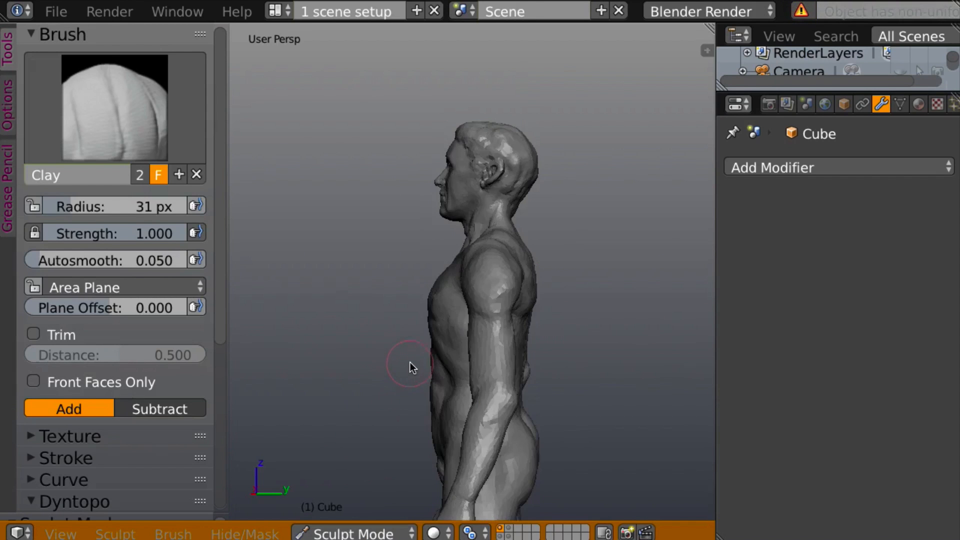
pyautogui.moveTo(410, 363)
pyautogui.mouseDown(button='middle')
pyautogui.moveTo(473, 346)
pyautogui.moveTo(624, 355)
pyautogui.moveTo(620, 280)
pyautogui.moveTo(613, 299)
pyautogui.moveTo(588, 271)
pyautogui.mouseUp(button='middle')
pyautogui.scroll(-2, 593, 380)
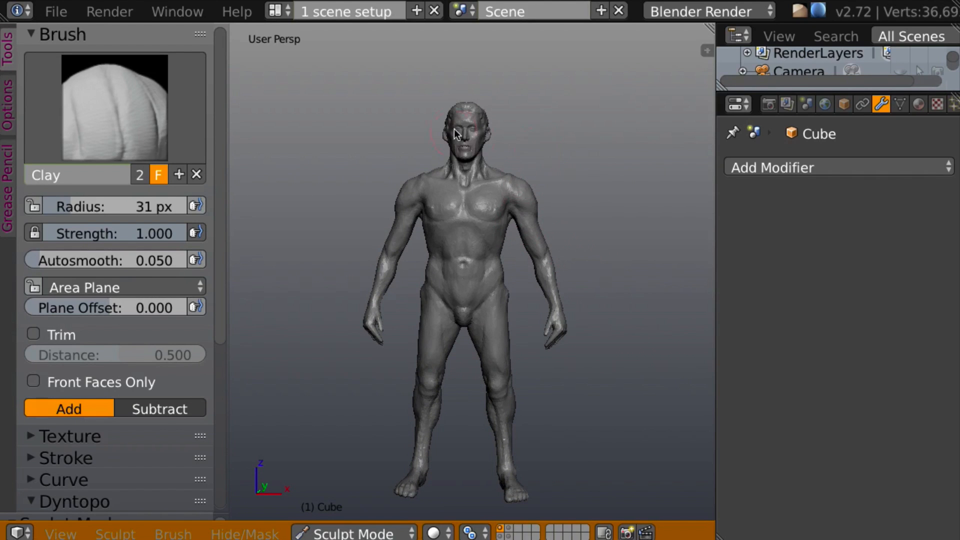
pyautogui.moveTo(616, 218)
pyautogui.mouseDown(button='middle')
pyautogui.moveTo(467, 203)
pyautogui.moveTo(547, 217)
pyautogui.moveTo(490, 217)
pyautogui.moveTo(664, 226)
pyautogui.moveTo(606, 223)
pyautogui.mouseUp(button='middle')
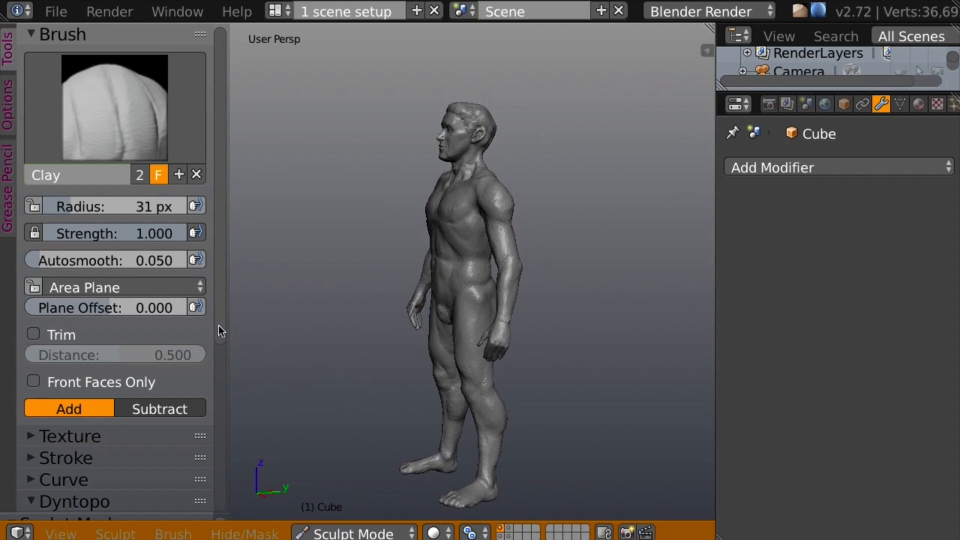
# Make Grab the active sculpting brush
pyautogui.scroll(-3, 220, 328)
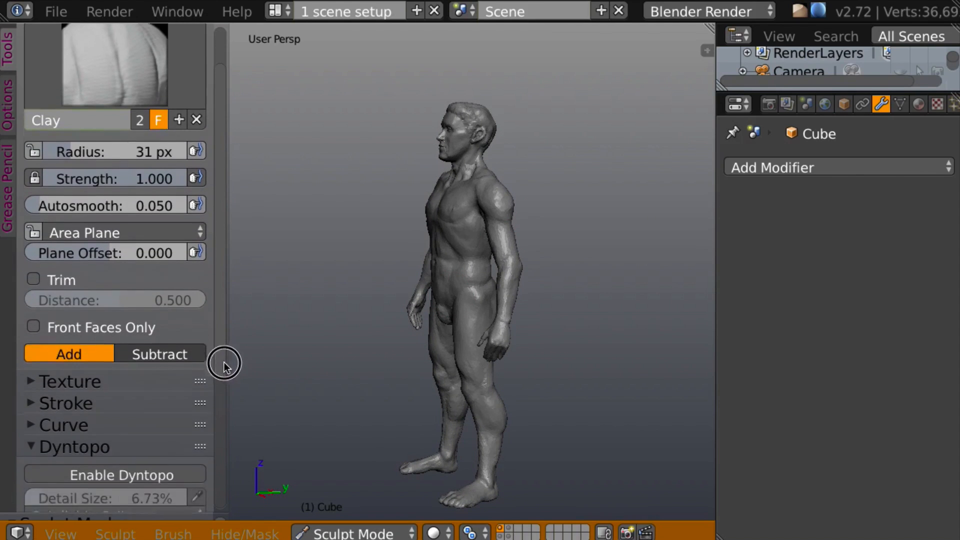
pyautogui.scroll(-5, 224, 365)
pyautogui.moveTo(320, 350)
pyautogui.mouseDown(button='middle')
pyautogui.moveTo(487, 339)
pyautogui.moveTo(324, 339)
pyautogui.moveTo(598, 336)
pyautogui.moveTo(519, 343)
pyautogui.moveTo(500, 299)
pyautogui.mouseUp(button='middle')
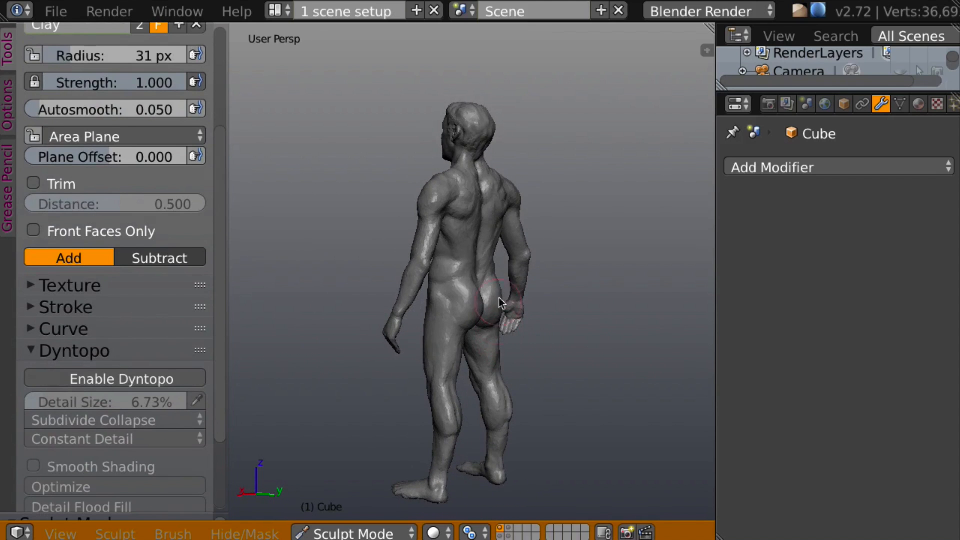
pyautogui.moveTo(475, 262)
pyautogui.mouseDown(button='middle')
pyautogui.moveTo(576, 320)
pyautogui.moveTo(356, 340)
pyautogui.mouseUp(button='middle')
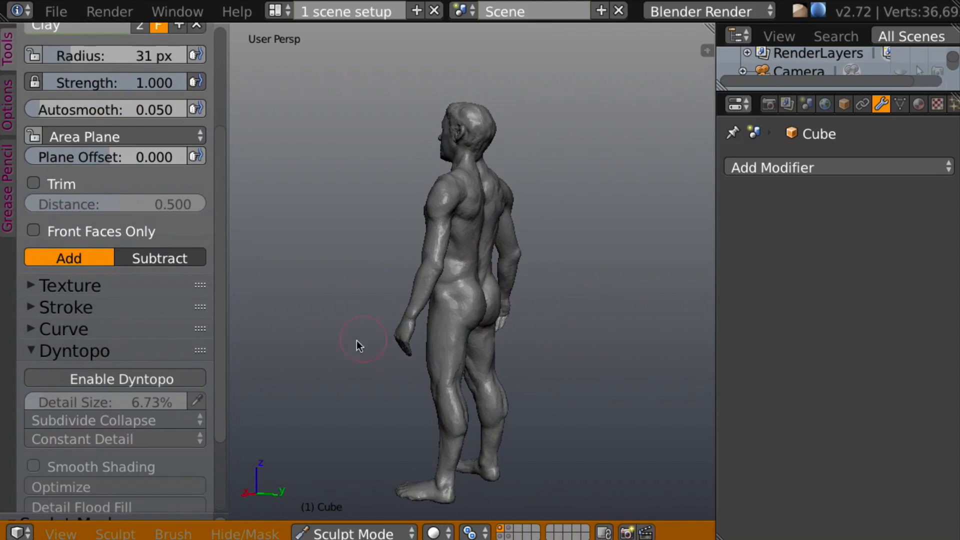
pyautogui.scroll(-3, 215, 370)
pyautogui.scroll(10, 210, 394)
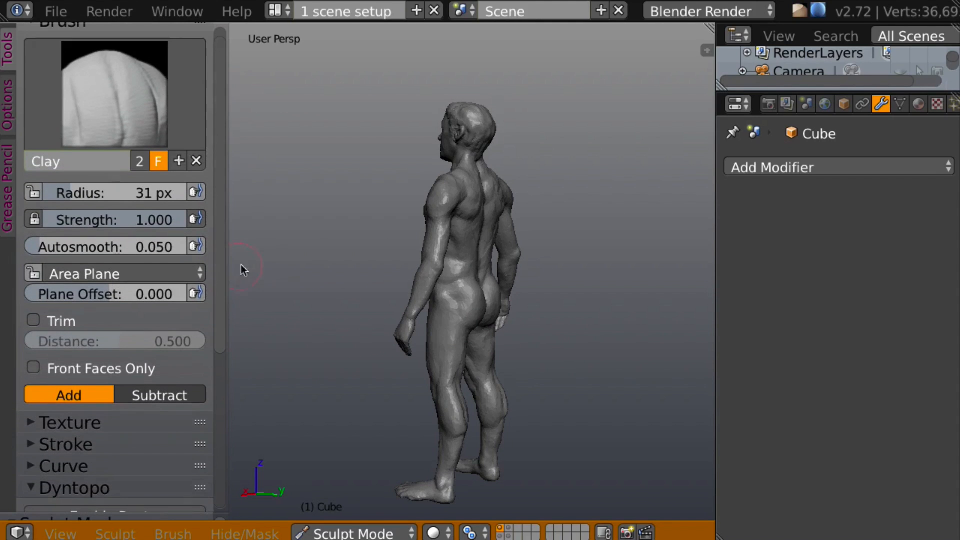
pyautogui.press('g')
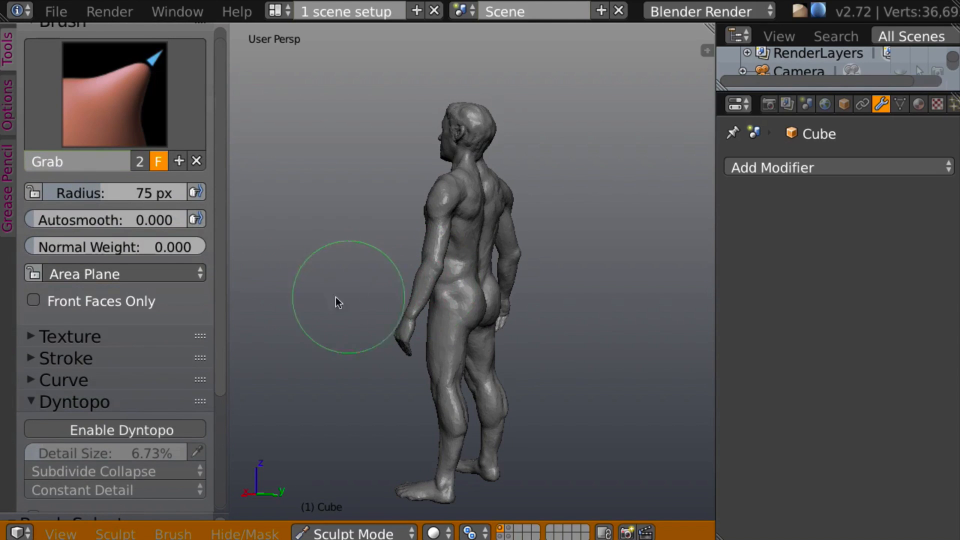
# Lock sculpting along the X and Z axes in the symmetry settings, keeping the X mirror on
pyautogui.scroll(-7, 222, 340)
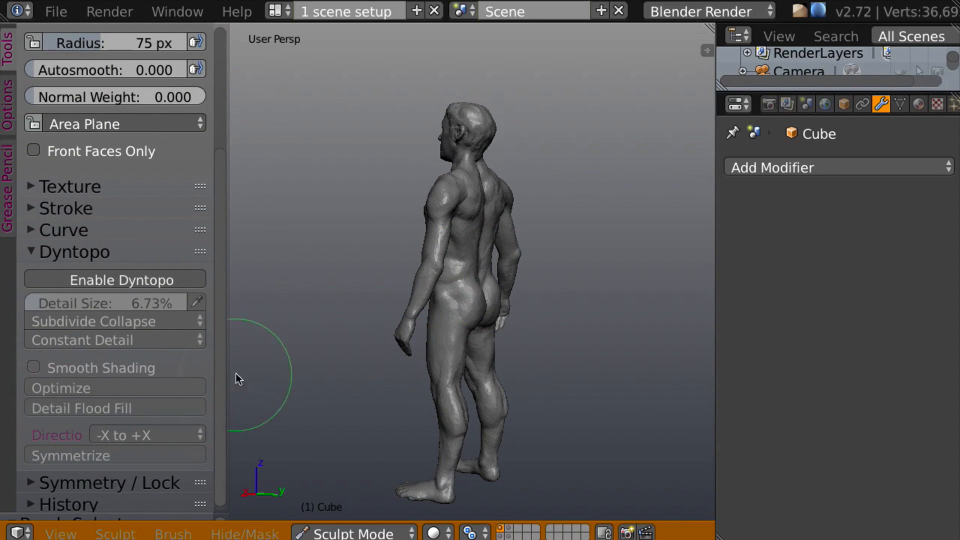
pyautogui.click(30, 483)
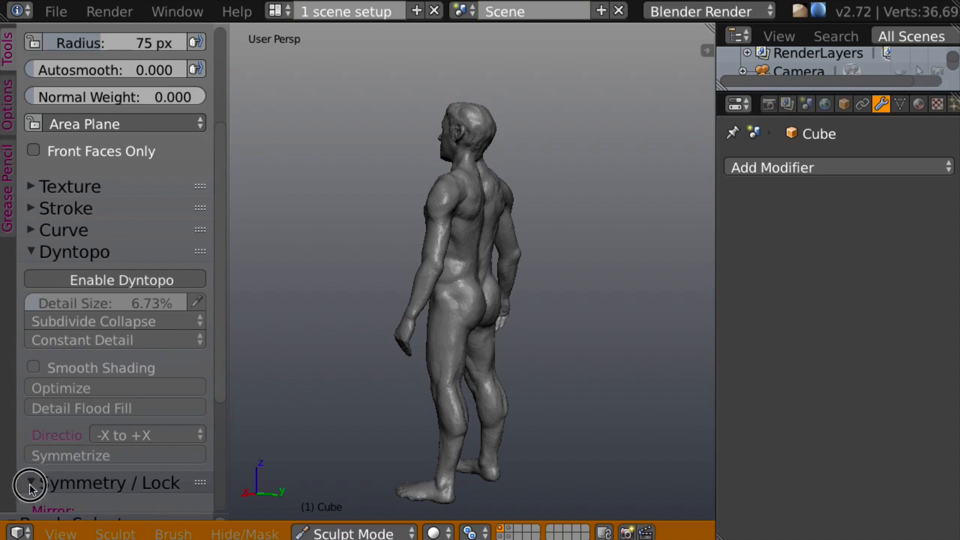
pyautogui.moveTo(220, 367); pyautogui.dragTo(193, 500)
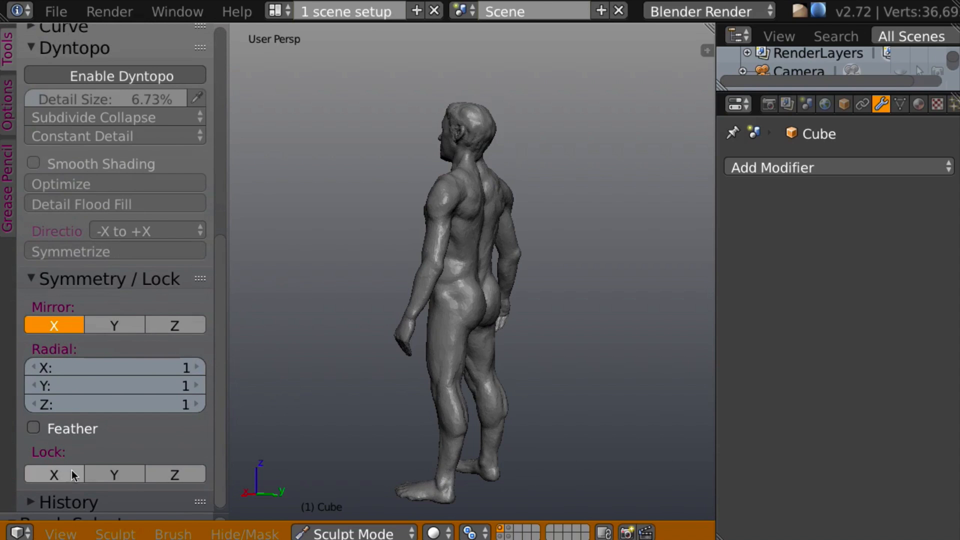
pyautogui.click(172, 475)
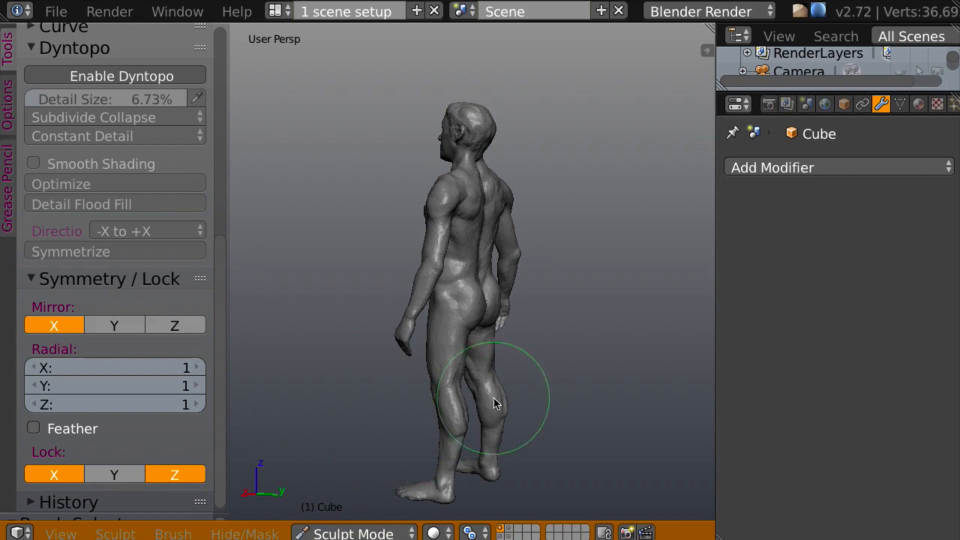
# Enlarge the Grab brush radius to 120 px and nudge the figure's lower back slightly forward
pyautogui.moveTo(494, 398); pyautogui.dragTo(576, 363, button='middle')
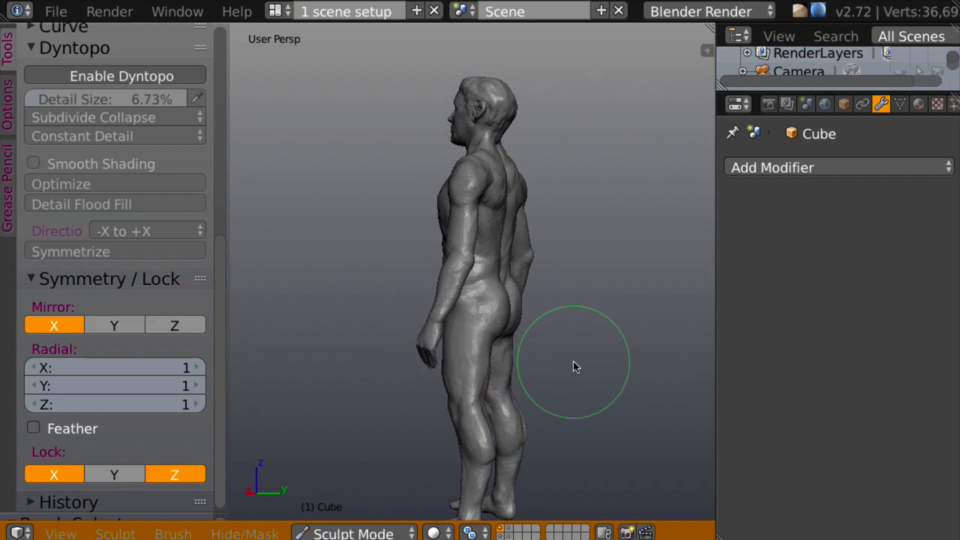
pyautogui.press('f')
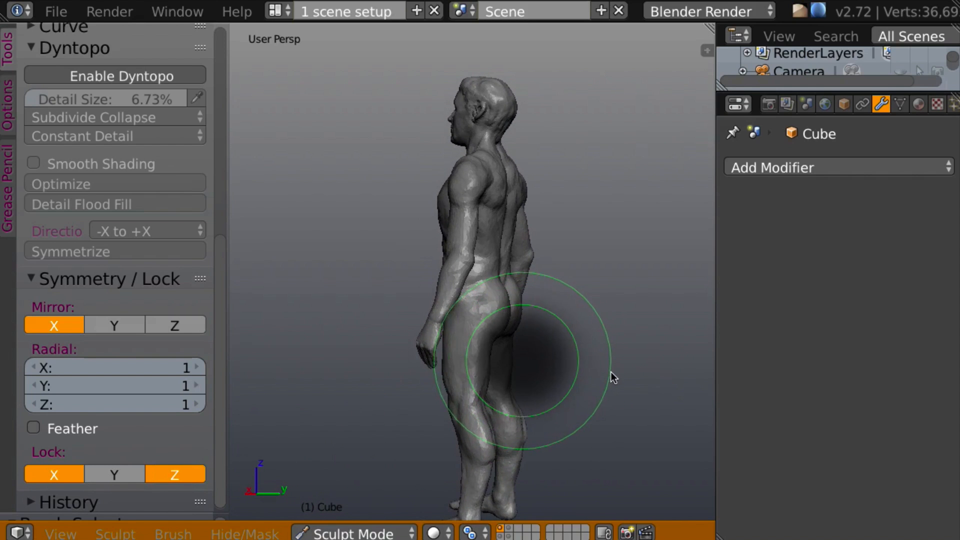
pyautogui.click(609, 372)
pyautogui.moveTo(600, 369)
pyautogui.mouseDown(button='middle')
pyautogui.moveTo(581, 365)
pyautogui.moveTo(575, 336)
pyautogui.mouseUp(button='middle')
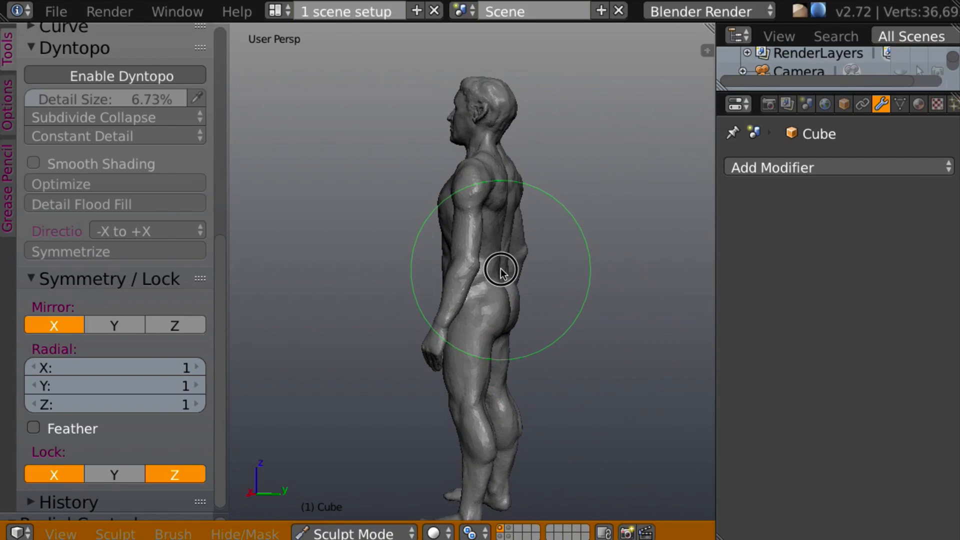
pyautogui.moveTo(500, 269); pyautogui.dragTo(497, 269)
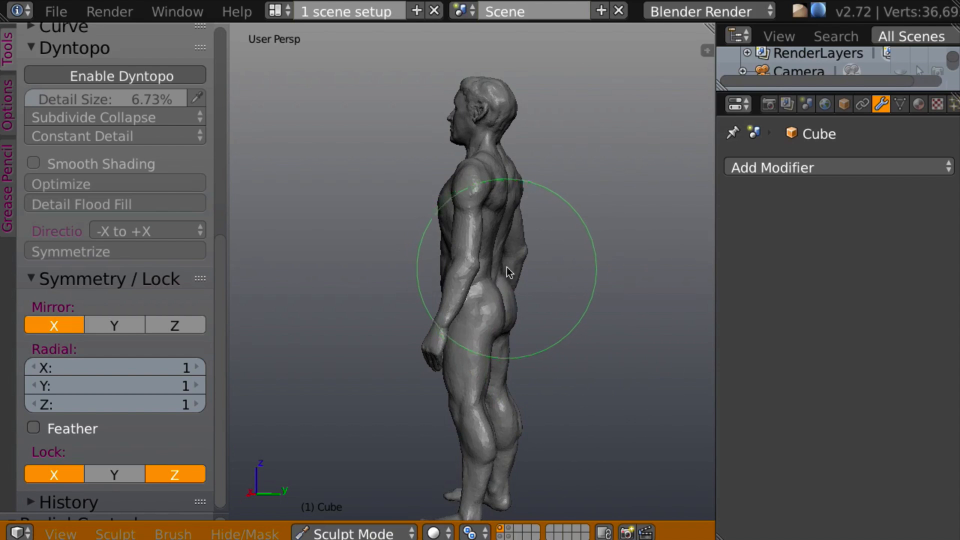
pyautogui.moveTo(506, 266)
pyautogui.mouseDown(button='middle')
pyautogui.moveTo(473, 272)
pyautogui.moveTo(570, 269)
pyautogui.moveTo(531, 259)
pyautogui.mouseUp(button='middle')
pyautogui.moveTo(583, 275)
pyautogui.mouseDown(button='middle')
pyautogui.moveTo(665, 280)
pyautogui.moveTo(652, 270)
pyautogui.moveTo(497, 254)
pyautogui.mouseUp(button='middle')
pyautogui.moveTo(494, 266); pyautogui.dragTo(494, 265)
pyautogui.moveTo(494, 265)
pyautogui.mouseDown(button='middle')
pyautogui.moveTo(602, 262)
pyautogui.moveTo(545, 242)
pyautogui.moveTo(448, 255)
pyautogui.moveTo(624, 268)
pyautogui.moveTo(583, 229)
pyautogui.moveTo(521, 231)
pyautogui.mouseUp(button='middle')
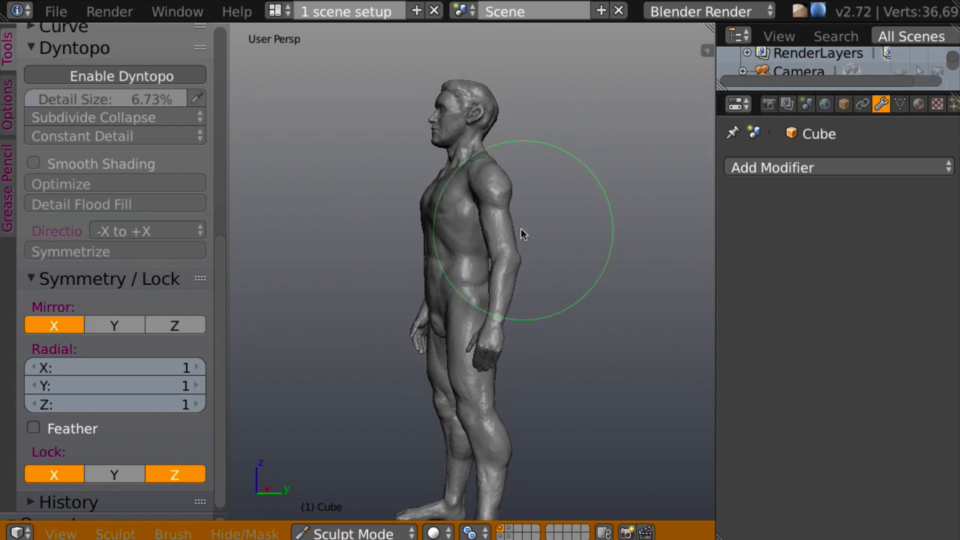
# Push the front of the pelvis below the abdomen slightly backward with the Grab brush
pyautogui.scroll(2, 590, 285)
pyautogui.scroll(2, 596, 271)
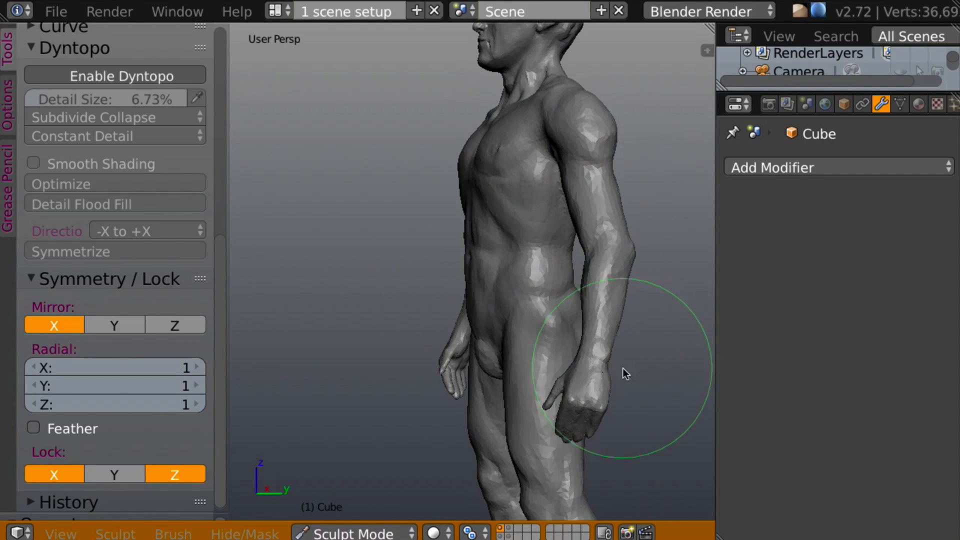
pyautogui.scroll(2, 623, 368)
pyautogui.moveTo(432, 323)
pyautogui.mouseDown(button='middle')
pyautogui.moveTo(444, 350)
pyautogui.moveTo(448, 307)
pyautogui.moveTo(449, 328)
pyautogui.moveTo(543, 332)
pyautogui.moveTo(414, 317)
pyautogui.mouseUp(button='middle')
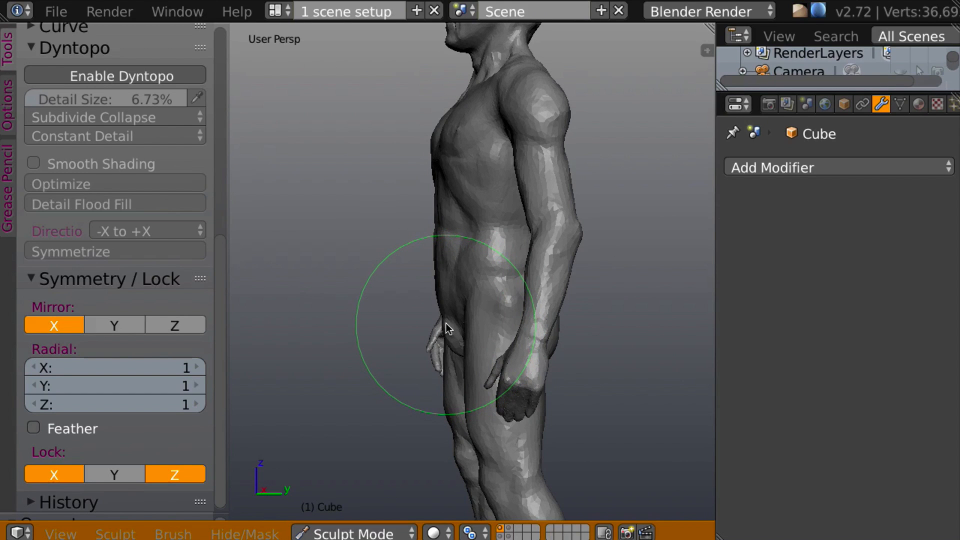
pyautogui.moveTo(446, 323); pyautogui.dragTo(454, 325)
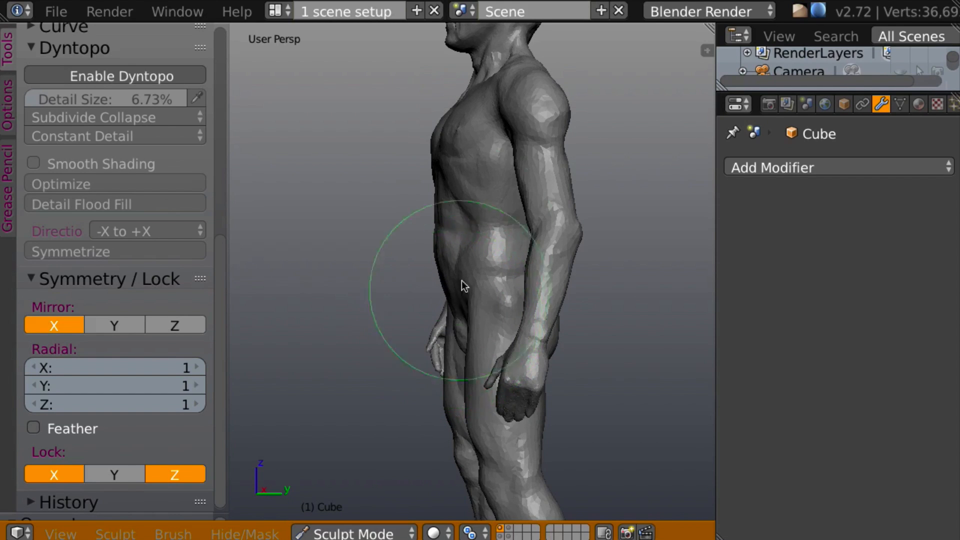
# Nudge the front of the chest slightly backward with the Grab brush in a side view
pyautogui.moveTo(422, 287)
pyautogui.mouseDown(button='middle')
pyautogui.moveTo(399, 285)
pyautogui.moveTo(404, 296)
pyautogui.mouseUp(button='middle')
pyautogui.keyDown('shift'); pyautogui.moveTo(385, 238); pyautogui.dragTo(356, 293, button='middle'); pyautogui.keyUp('shift')
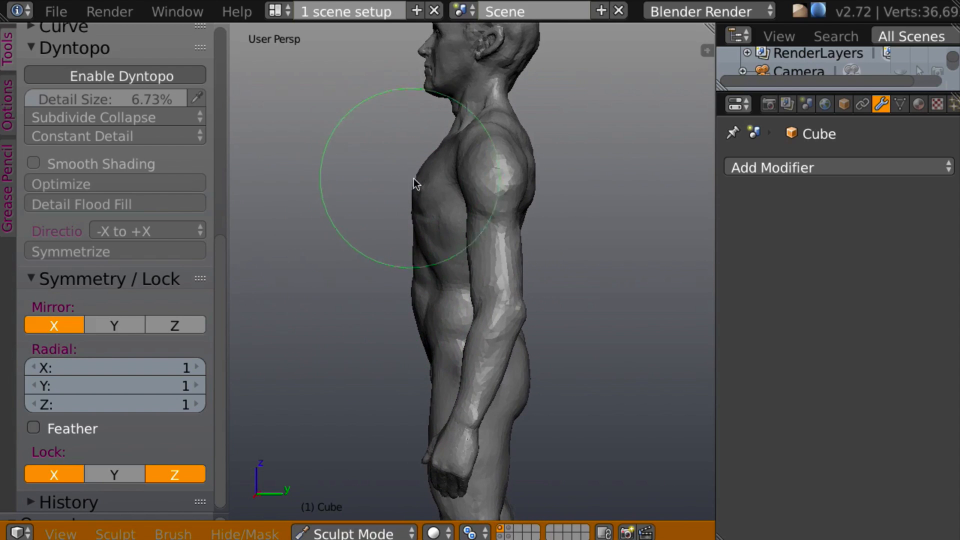
pyautogui.moveTo(415, 181); pyautogui.dragTo(416, 181)
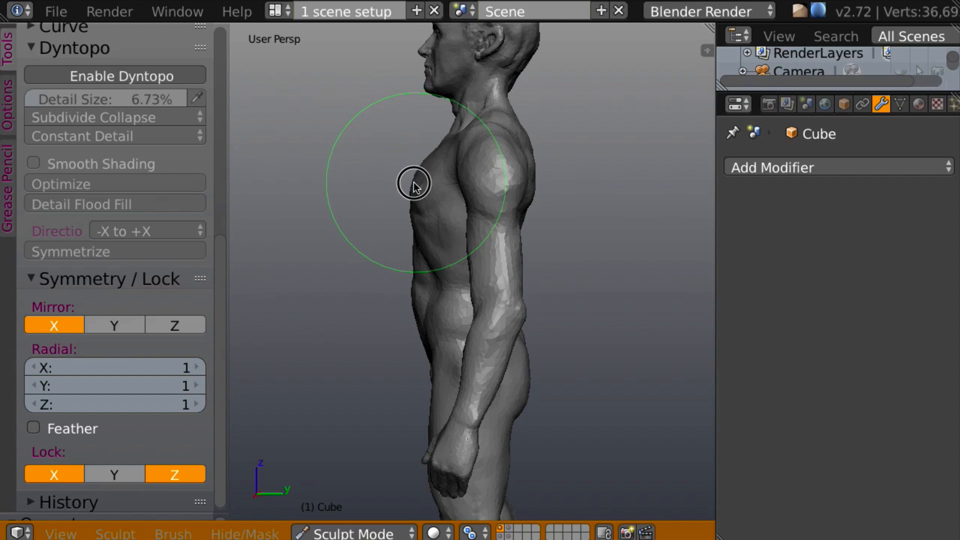
# Release the X and Z axis locks and return to the brush settings with the figure seen from the front
pyautogui.moveTo(414, 178)
pyautogui.mouseDown(button='middle')
pyautogui.moveTo(617, 166)
pyautogui.moveTo(567, 178)
pyautogui.moveTo(356, 166)
pyautogui.moveTo(514, 183)
pyautogui.moveTo(586, 179)
pyautogui.moveTo(567, 204)
pyautogui.moveTo(556, 200)
pyautogui.mouseUp(button='middle')
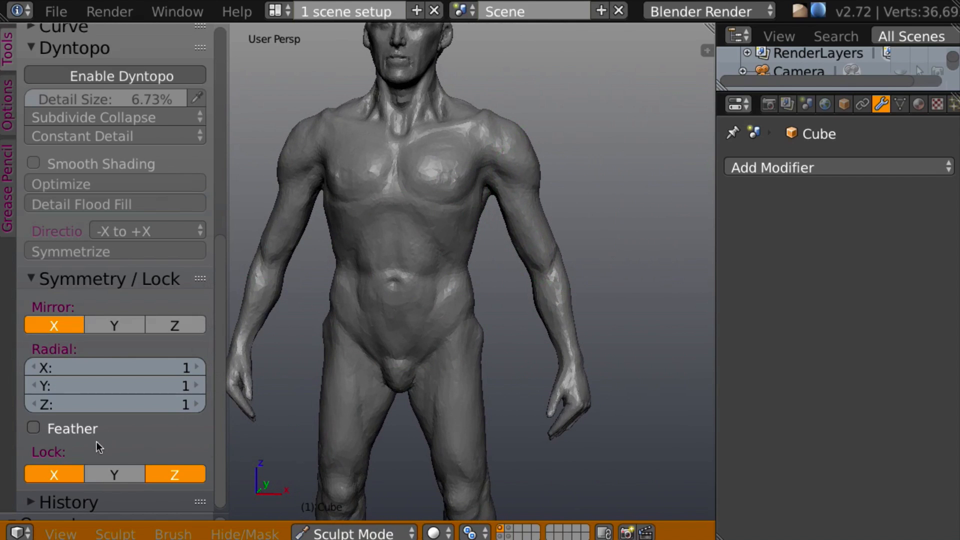
pyautogui.click(170, 474)
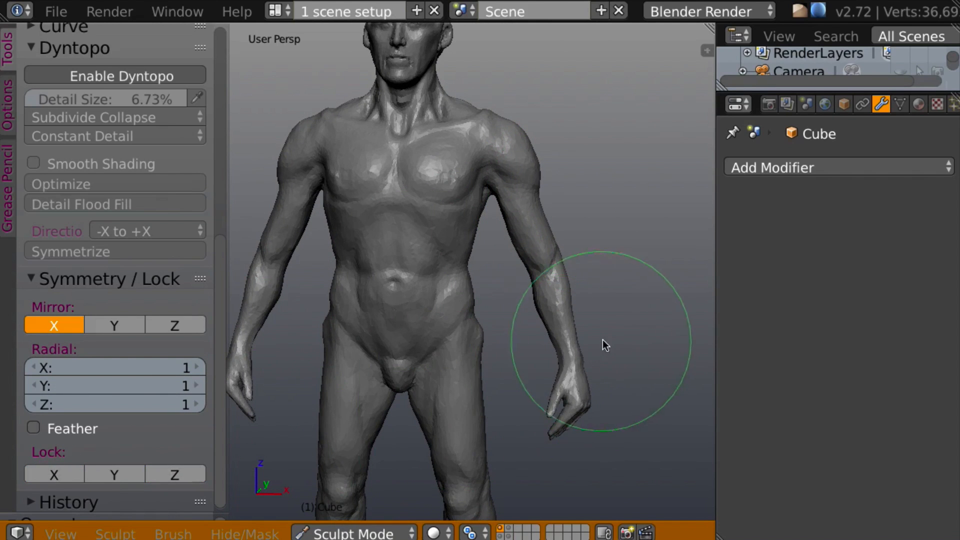
pyautogui.moveTo(602, 340); pyautogui.dragTo(550, 346, button='middle')
pyautogui.moveTo(217, 328); pyautogui.dragTo(257, 94)
pyautogui.moveTo(616, 260); pyautogui.dragTo(628, 238, button='middle')
pyautogui.scroll(-3, 605, 283)
pyautogui.moveTo(604, 283); pyautogui.dragTo(619, 265, button='middle')
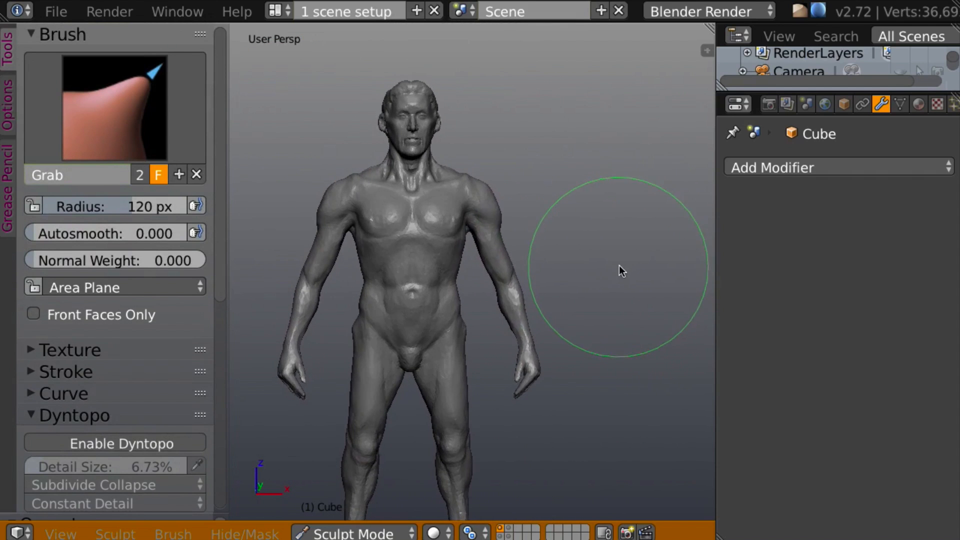
# Show the second layer together with the first and compare the sculpted figure with the posed figure beside it
pyautogui.moveTo(549, 236); pyautogui.dragTo(550, 234, button='middle')
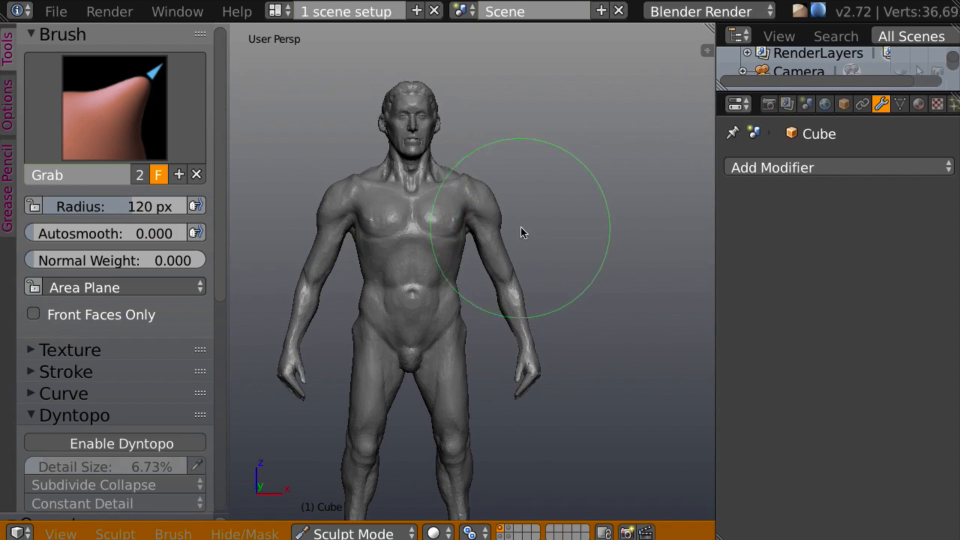
pyautogui.keyDown('shift'); pyautogui.moveTo(586, 260); pyautogui.dragTo(596, 266, button='middle'); pyautogui.keyUp('shift')
pyautogui.moveTo(0, 0); pyautogui.dragTo(0, 0)
pyautogui.keyDown('shift'); pyautogui.moveTo(596, 265); pyautogui.dragTo(615, 267, button='middle'); pyautogui.keyUp('shift')
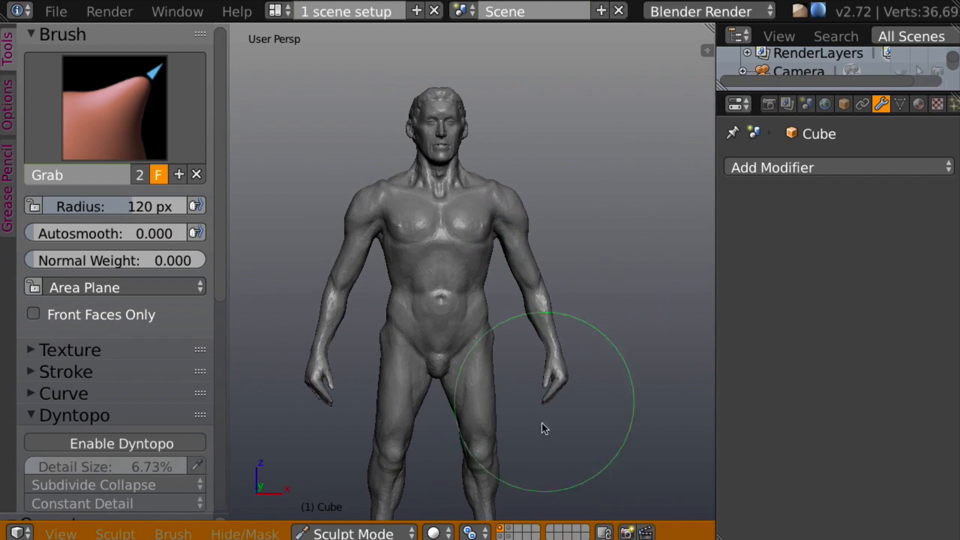
pyautogui.keyDown('shift'); pyautogui.click(509, 528); pyautogui.keyUp('shift')
pyautogui.scroll(-3, 590, 415)
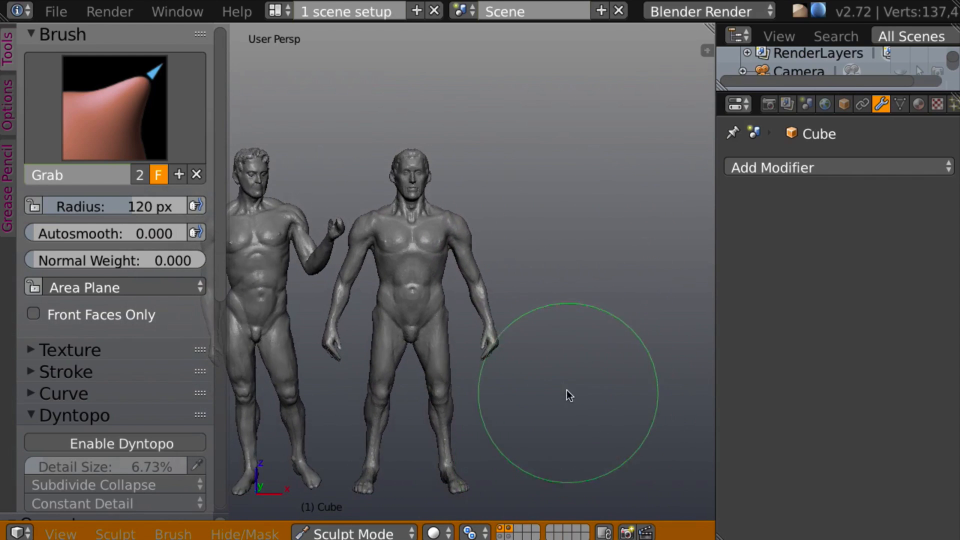
pyautogui.moveTo(568, 392); pyautogui.dragTo(620, 370, button='middle')
pyautogui.moveTo(559, 296)
pyautogui.mouseDown(button='middle')
pyautogui.moveTo(539, 305)
pyautogui.moveTo(538, 290)
pyautogui.mouseUp(button='middle')
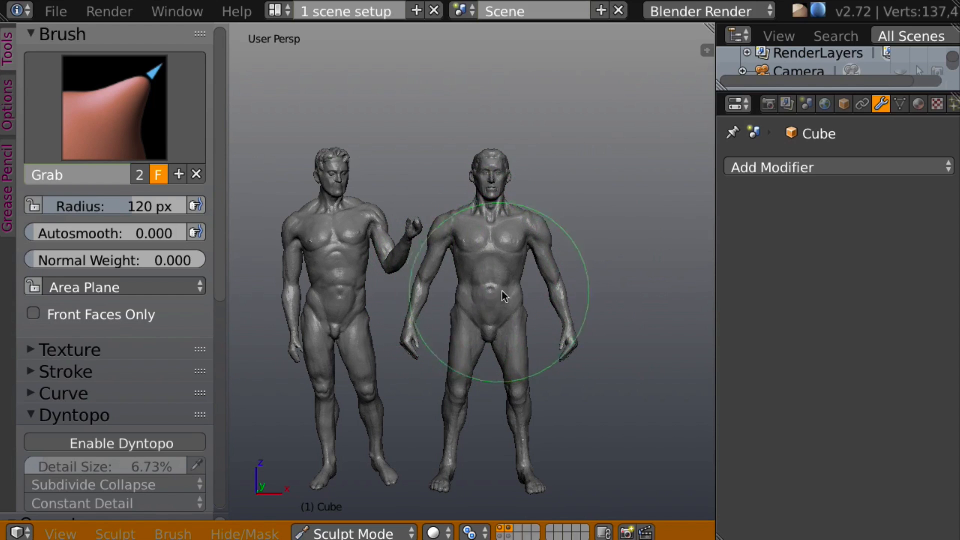
pyautogui.moveTo(361, 293); pyautogui.dragTo(343, 289, button='middle')
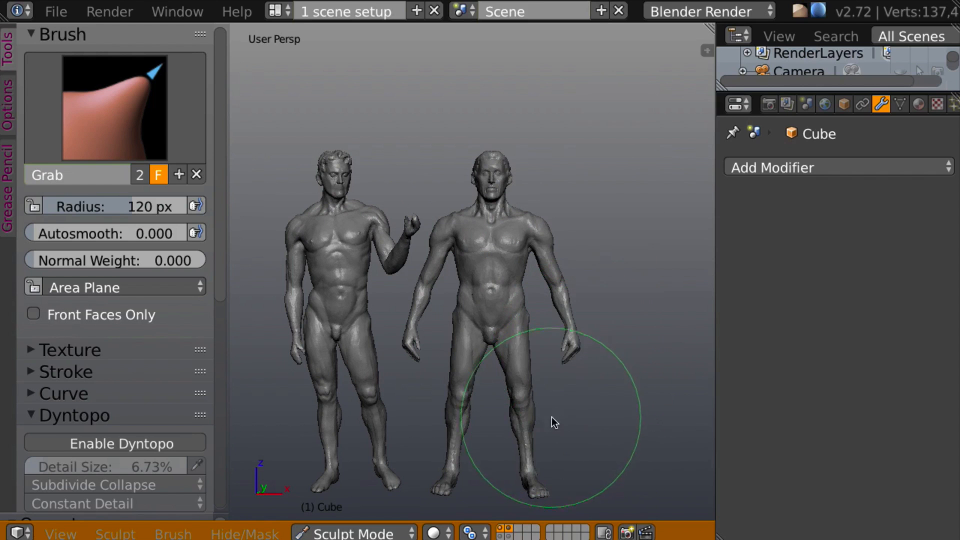
# Enlarge the Grab brush radius to 156 px and pull the shoulders slightly inward to narrow them
pyautogui.scroll(2, 617, 379)
pyautogui.keyDown('ctrl'); pyautogui.moveTo(614, 373); pyautogui.dragTo(592, 337, button='middle'); pyautogui.keyUp('ctrl')
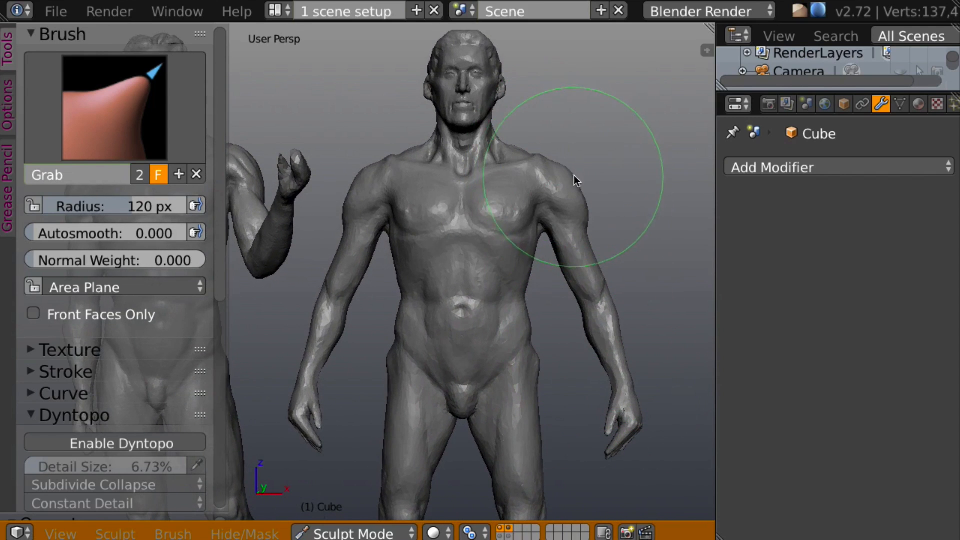
pyautogui.press('f')
pyautogui.click(611, 188)
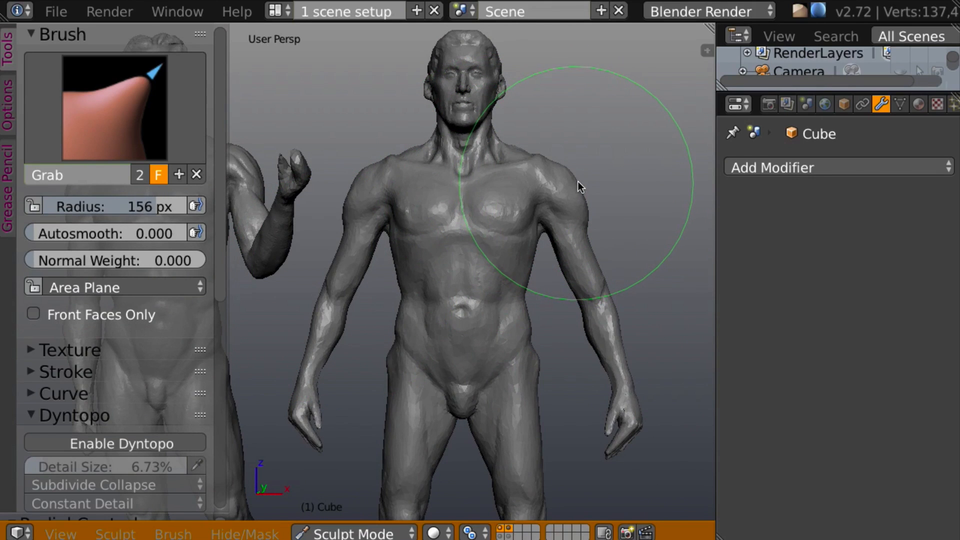
pyautogui.moveTo(573, 182); pyautogui.dragTo(569, 184)
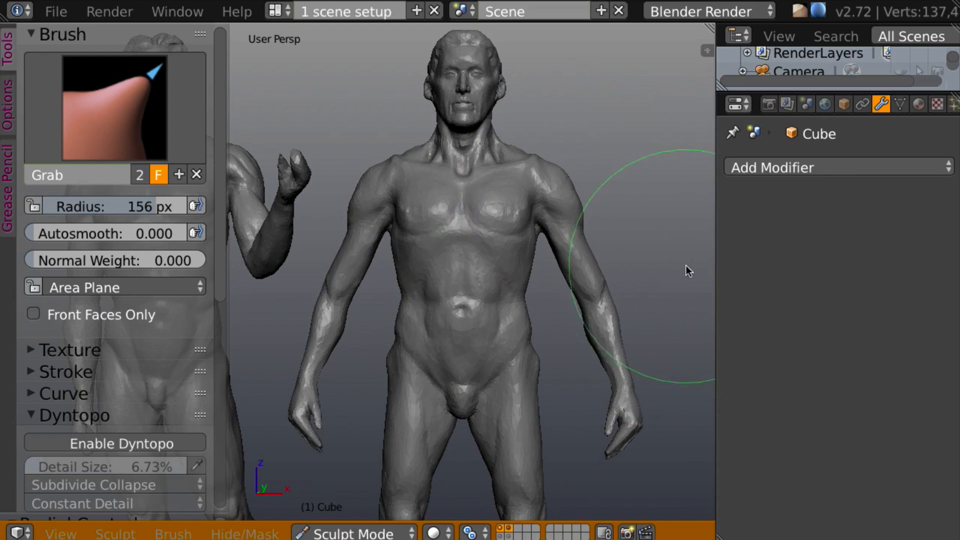
# Lasso-mask both arms from the shoulders down to the hands
pyautogui.moveTo(669, 151)
pyautogui.keyDown('ctrl'); pyautogui.keyDown('shift'); pyautogui.mouseDown()
pyautogui.moveTo(586, 128)
pyautogui.moveTo(528, 229)
pyautogui.moveTo(561, 298)
pyautogui.moveTo(583, 467)
pyautogui.moveTo(698, 427)
pyautogui.mouseUp(); pyautogui.keyUp('shift'); pyautogui.keyUp('ctrl')
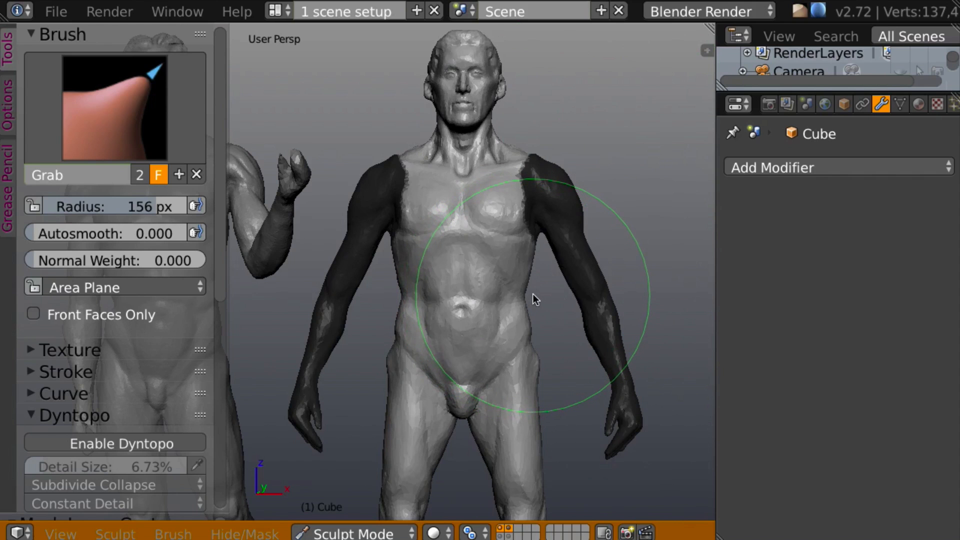
# Set the Grab brush radius to 118 px and pull the sides of the waist and lower ribcage slightly inward
pyautogui.press('f')
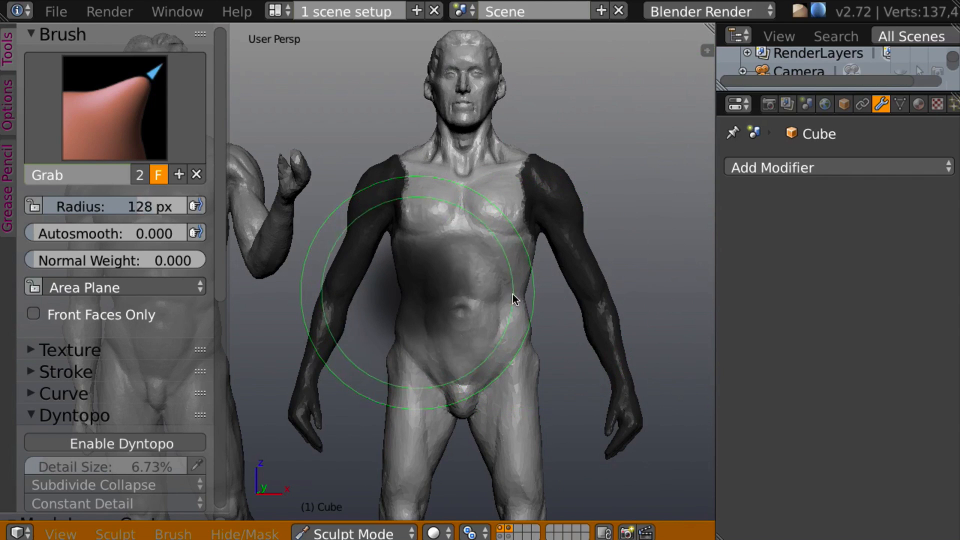
pyautogui.click(506, 296)
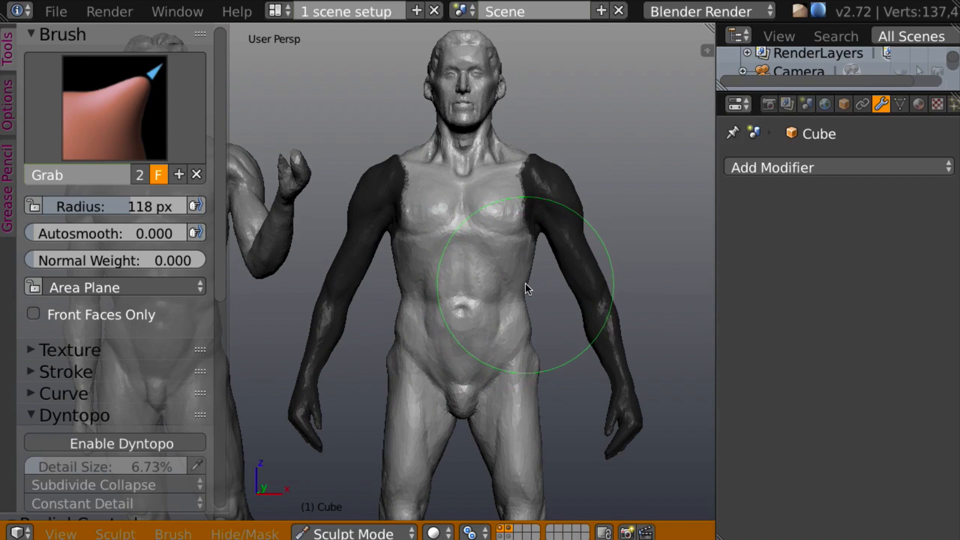
pyautogui.click(526, 286)
pyautogui.moveTo(526, 287); pyautogui.dragTo(519, 284)
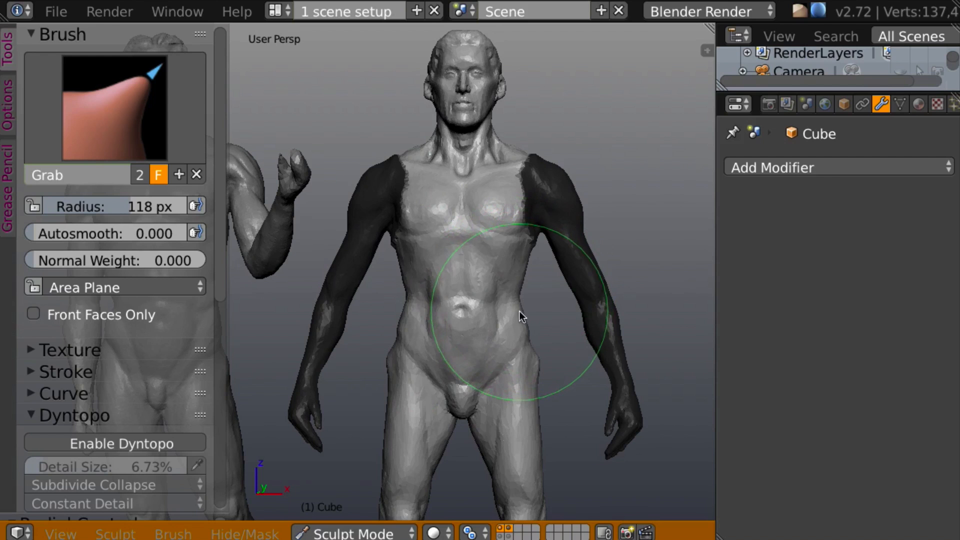
pyautogui.moveTo(523, 317); pyautogui.dragTo(525, 319)
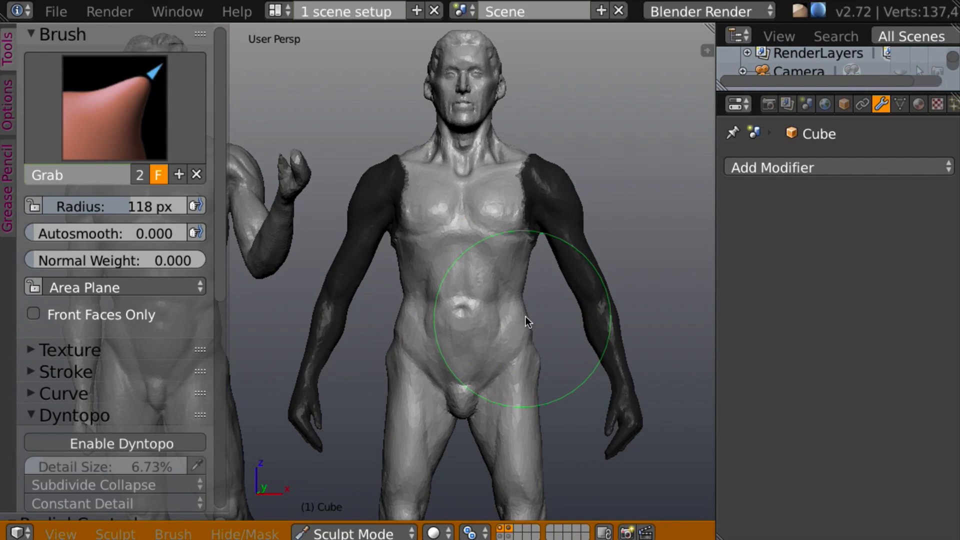
# Reduce the Grab brush radius to 78 px and refine the contour at the side of the waist
pyautogui.press('f')
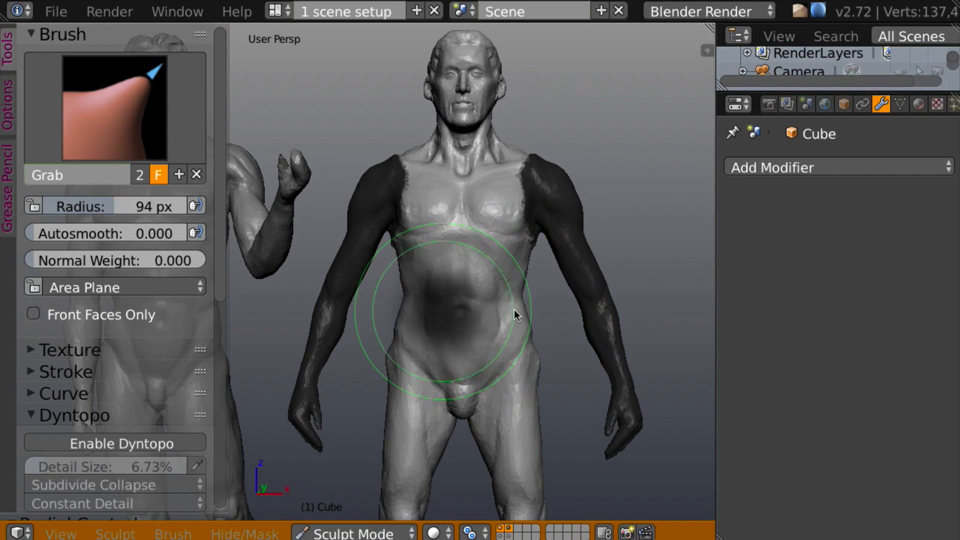
pyautogui.click(502, 311)
pyautogui.moveTo(524, 316); pyautogui.dragTo(522, 320)
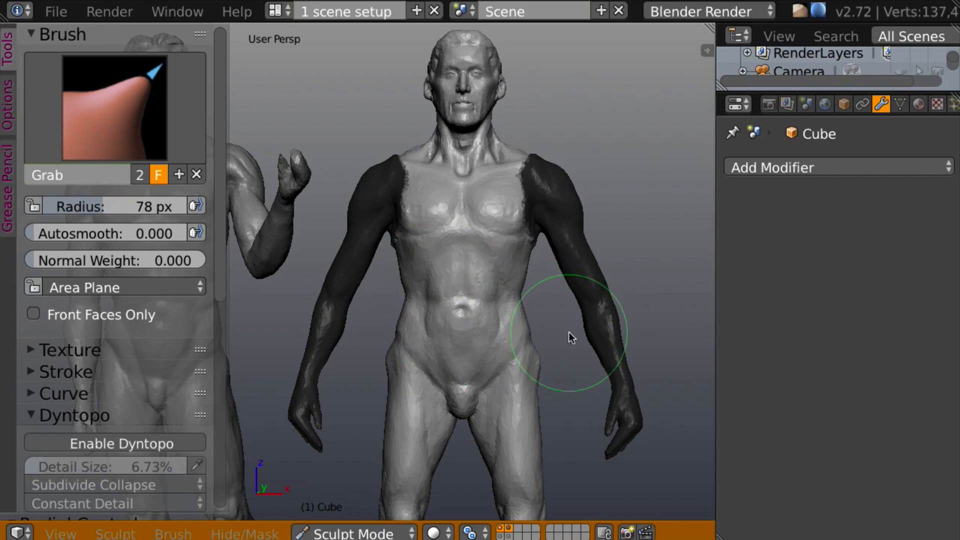
# Enlarge the Grab brush radius to 145 px and pull the outer hips slightly inward
pyautogui.press('f')
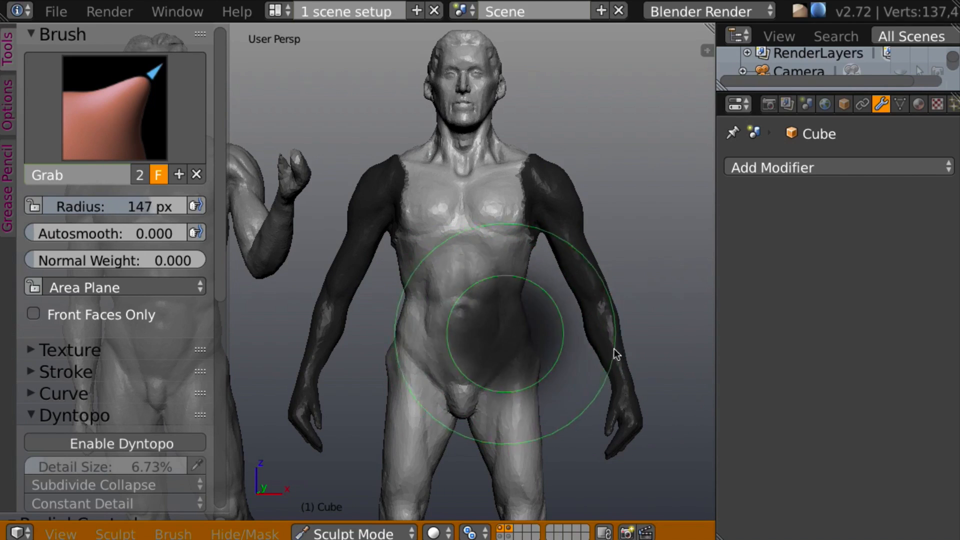
pyautogui.click(611, 325)
pyautogui.scroll(-2, 615, 340)
pyautogui.keyDown('shift'); pyautogui.moveTo(547, 349); pyautogui.dragTo(606, 342, button='middle'); pyautogui.keyUp('shift')
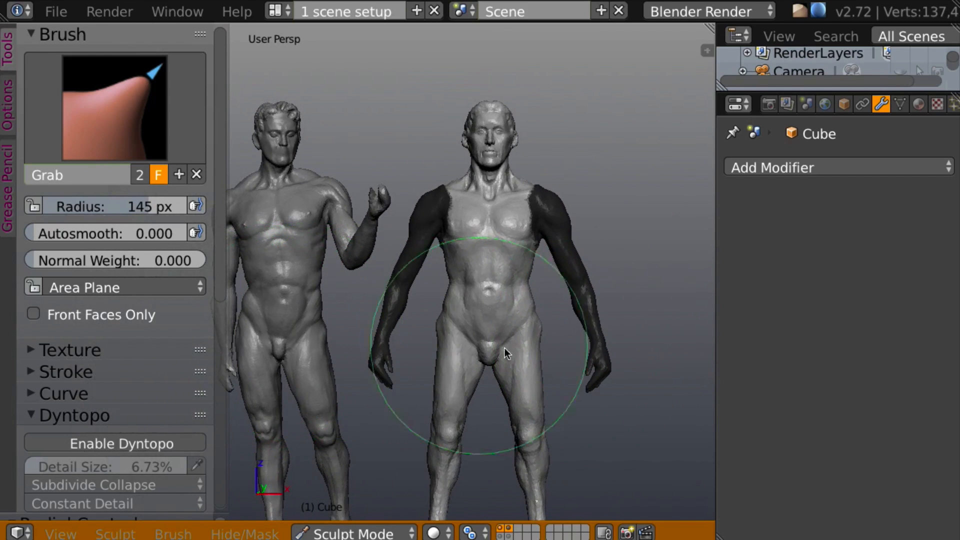
pyautogui.scroll(1, 587, 343)
pyautogui.scroll(1, 587, 343)
pyautogui.moveTo(632, 369)
pyautogui.keyDown('shift'); pyautogui.mouseDown(button='middle')
pyautogui.moveTo(519, 332)
pyautogui.moveTo(530, 334)
pyautogui.mouseUp(button='middle'); pyautogui.keyUp('shift')
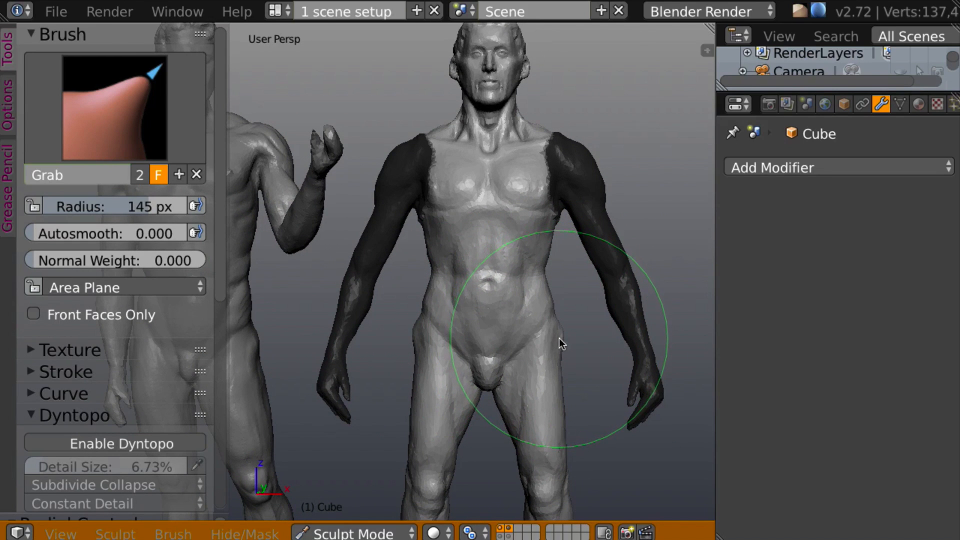
pyautogui.moveTo(559, 338); pyautogui.dragTo(554, 337)
# Clear the mask from the arms and compare the figure with the posed figure from the back, front and side
pyautogui.scroll(-3, 586, 325)
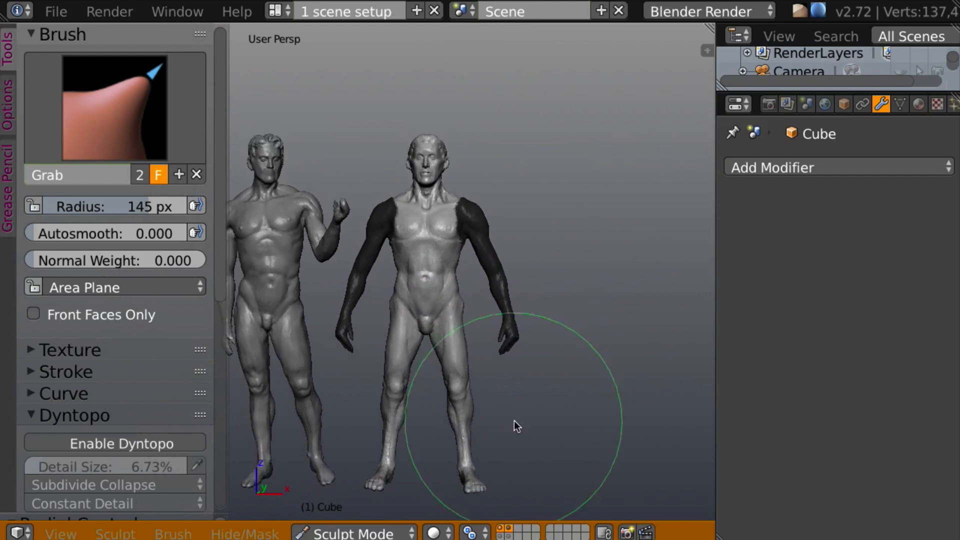
pyautogui.moveTo(514, 422)
pyautogui.mouseDown(button='middle')
pyautogui.moveTo(448, 359)
pyautogui.moveTo(321, 356)
pyautogui.moveTo(472, 332)
pyautogui.moveTo(482, 364)
pyautogui.moveTo(427, 357)
pyautogui.moveTo(436, 358)
pyautogui.mouseUp(button='middle')
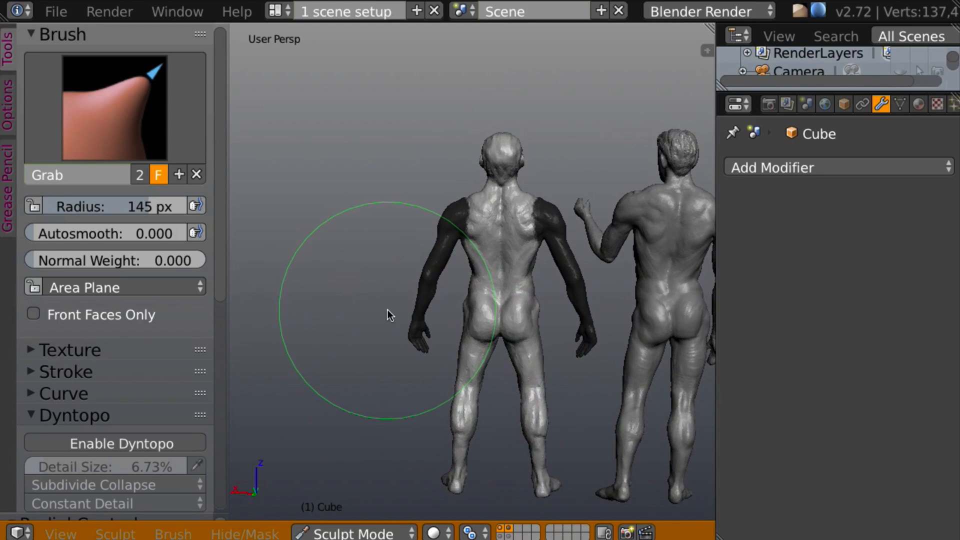
pyautogui.hotkey('alt', 'm')
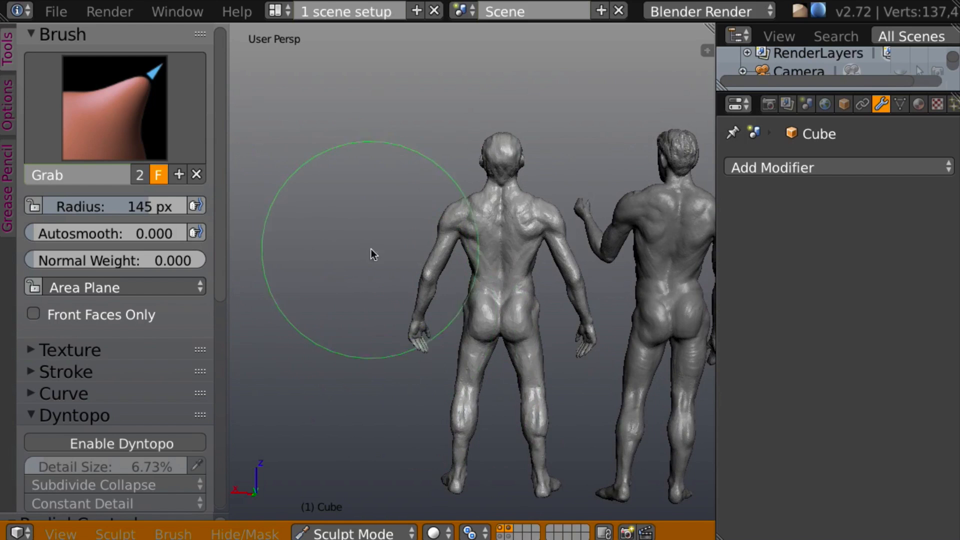
pyautogui.moveTo(371, 250)
pyautogui.mouseDown(button='middle')
pyautogui.moveTo(587, 269)
pyautogui.moveTo(718, 254)
pyautogui.mouseUp(button='middle')
pyautogui.keyDown('shift'); pyautogui.moveTo(541, 299); pyautogui.dragTo(604, 295, button='middle'); pyautogui.keyUp('shift')
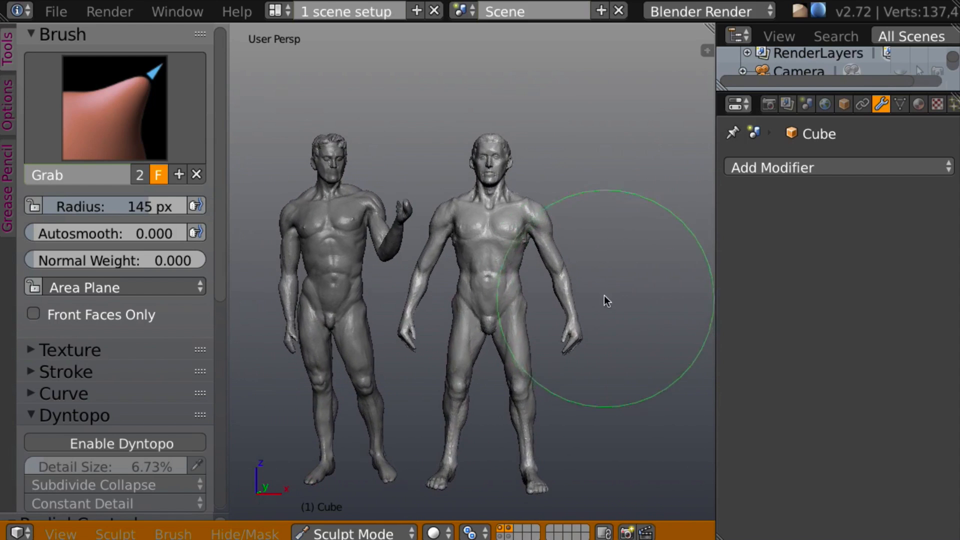
pyautogui.scroll(3, 616, 305)
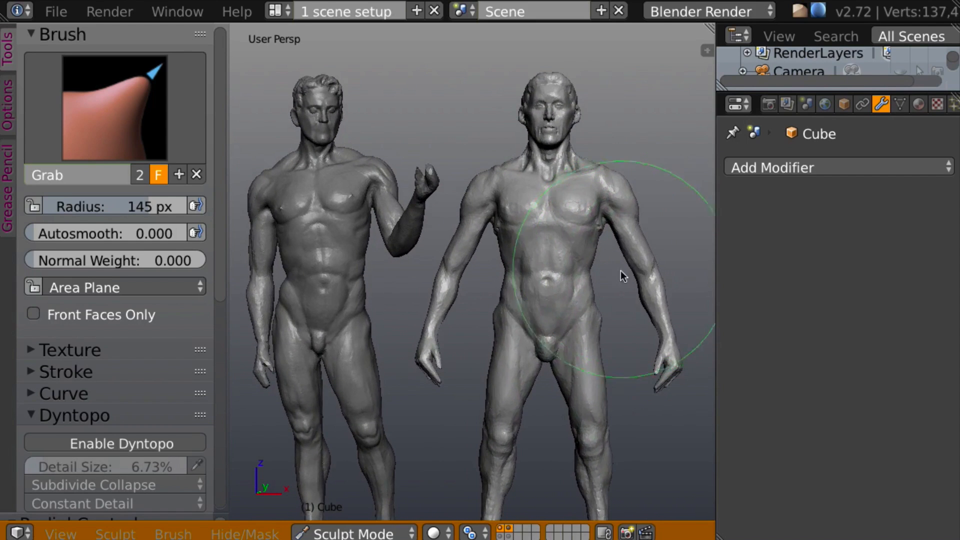
pyautogui.scroll(2, 606, 319)
pyautogui.moveTo(622, 296)
pyautogui.mouseDown(button='middle')
pyautogui.moveTo(532, 290)
pyautogui.moveTo(613, 293)
pyautogui.moveTo(582, 296)
pyautogui.moveTo(500, 265)
pyautogui.moveTo(509, 221)
pyautogui.mouseUp(button='middle')
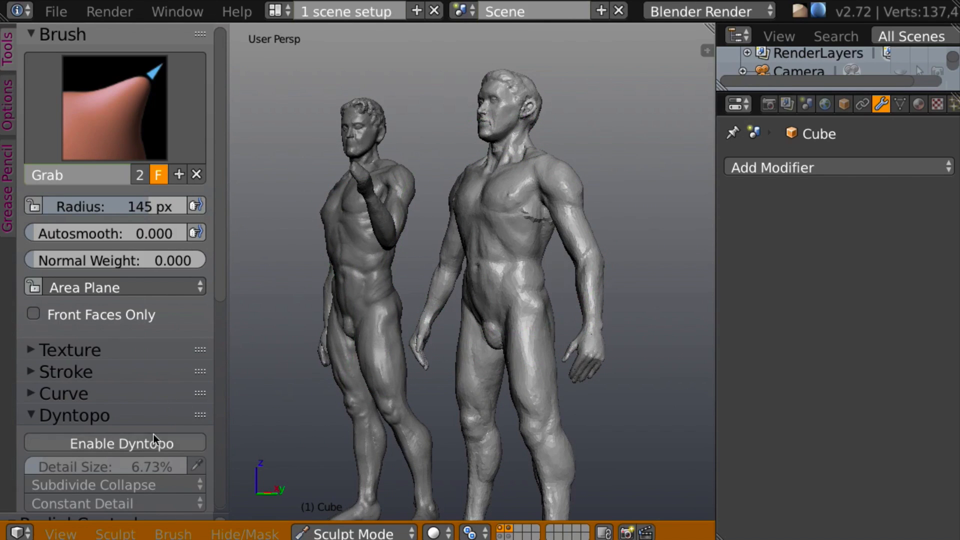
# Enable Dyntopo, set the Grab radius to 69 px, sample the detail size from the torso, and lower it to 12.64%
pyautogui.click(169, 443)
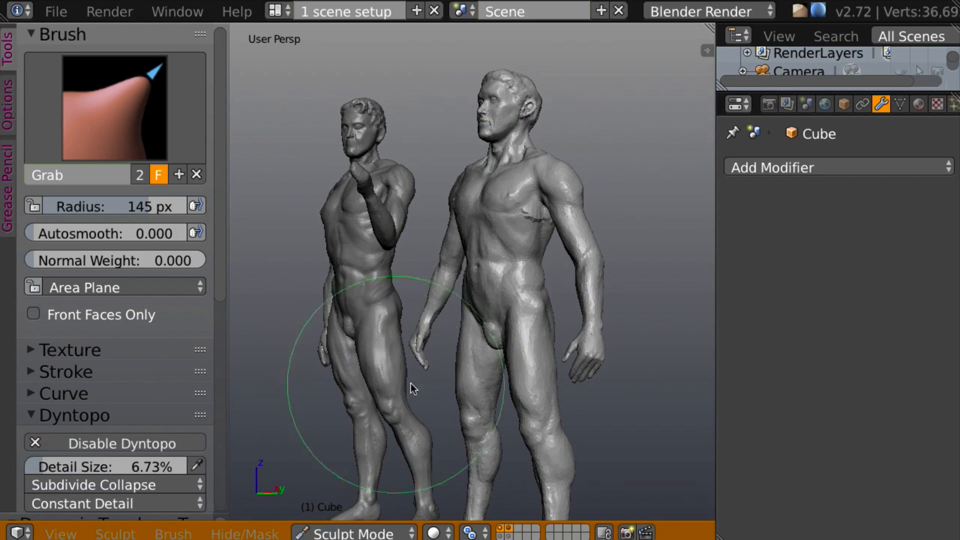
pyautogui.press('f')
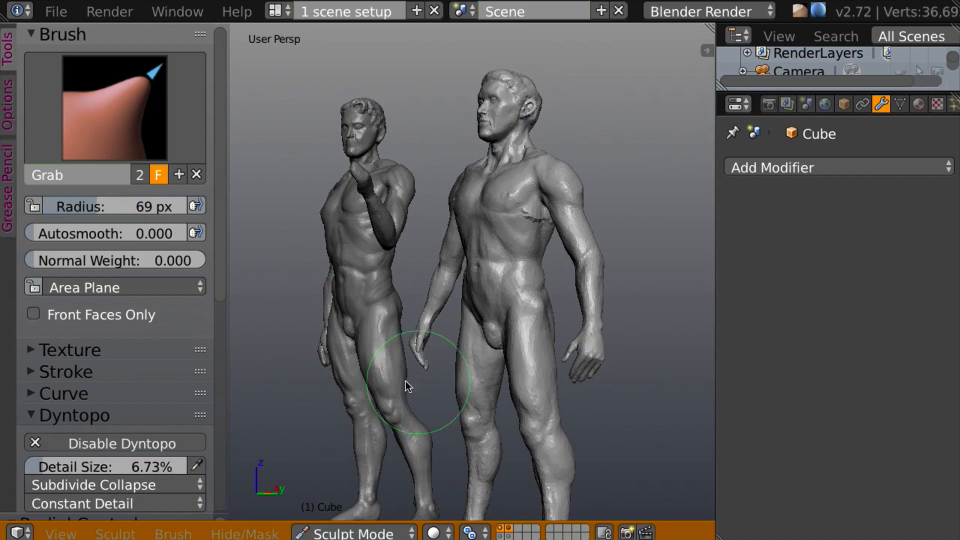
pyautogui.click(405, 380)
pyautogui.click(195, 466)
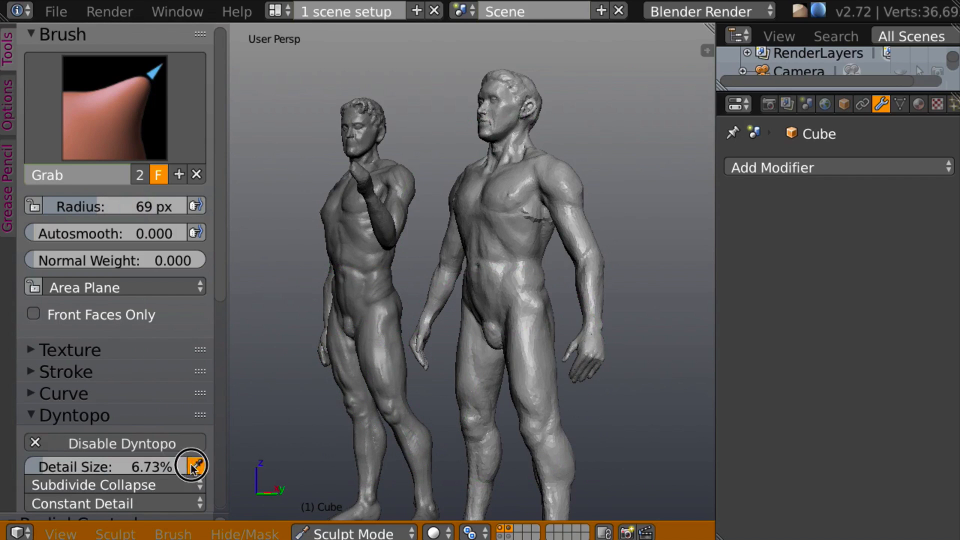
pyautogui.click(518, 238)
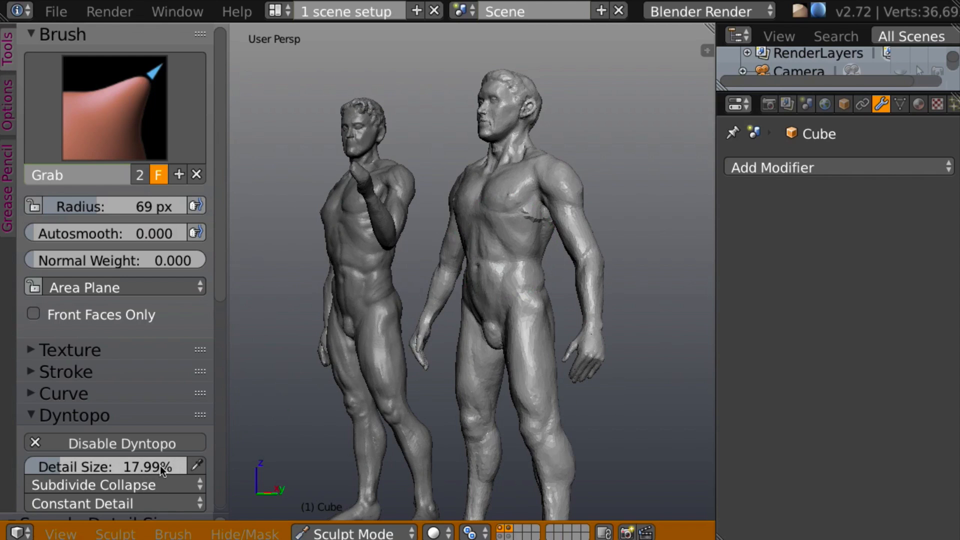
pyautogui.moveTo(160, 466); pyautogui.dragTo(152, 467)
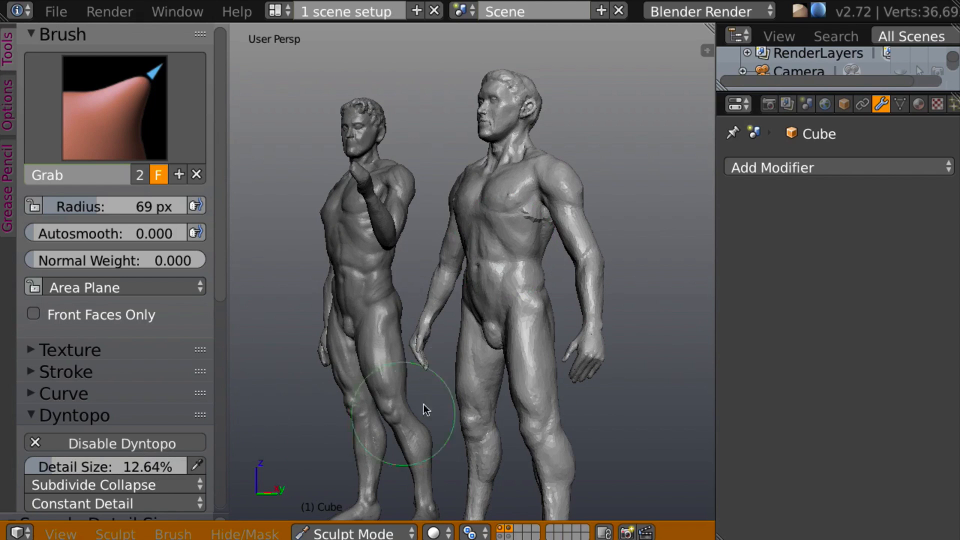
# Rework the jagged crease on the ribcage below the armpit using the Clay brush at 31 px radius
pyautogui.scroll(2, 601, 280)
pyautogui.keyDown('shift'); pyautogui.moveTo(645, 256); pyautogui.dragTo(501, 344, button='middle'); pyautogui.keyUp('shift')
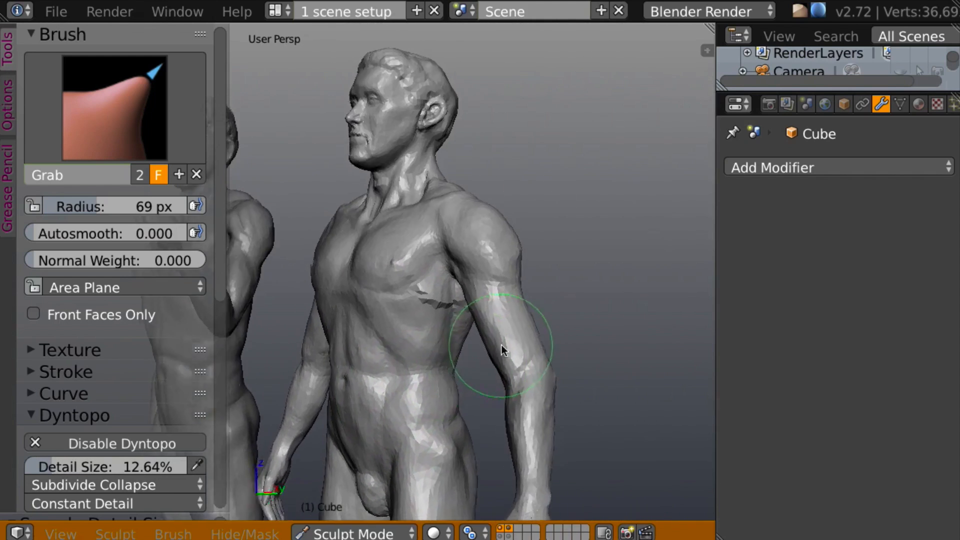
pyautogui.scroll(4, 578, 330)
pyautogui.press('c')
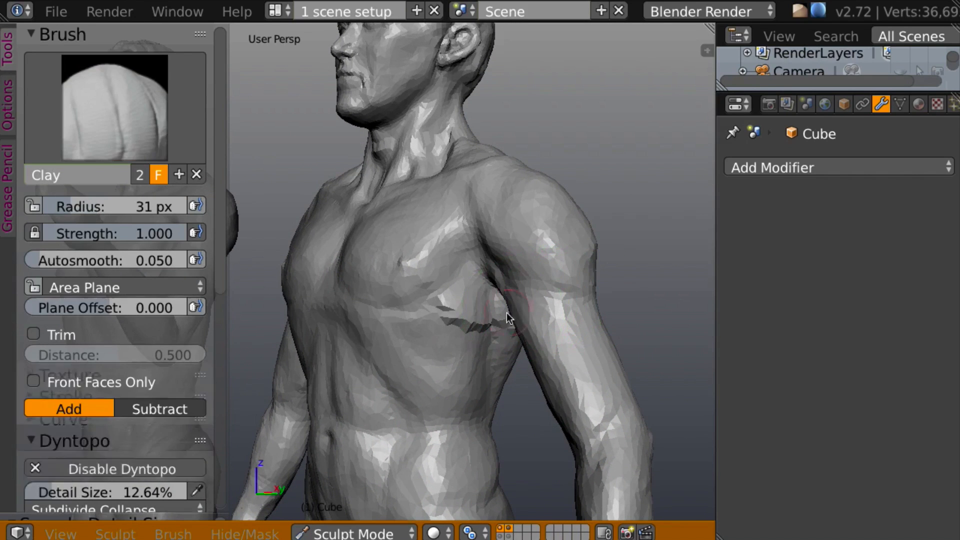
pyautogui.moveTo(460, 319)
pyautogui.mouseDown(button='middle')
pyautogui.moveTo(589, 328)
pyautogui.moveTo(511, 338)
pyautogui.moveTo(455, 316)
pyautogui.mouseUp(button='middle')
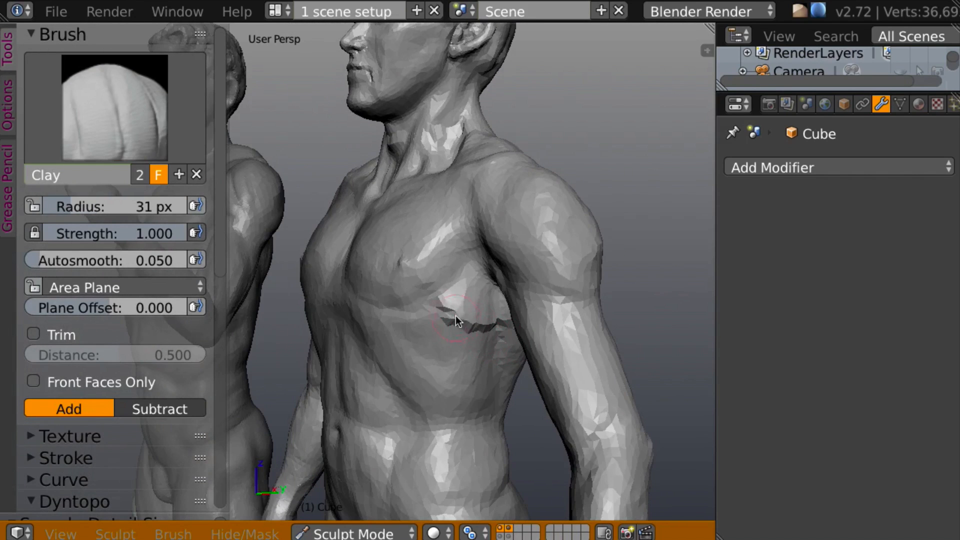
pyautogui.moveTo(455, 316)
pyautogui.mouseDown()
pyautogui.moveTo(479, 329)
pyautogui.moveTo(467, 313)
pyautogui.mouseUp()
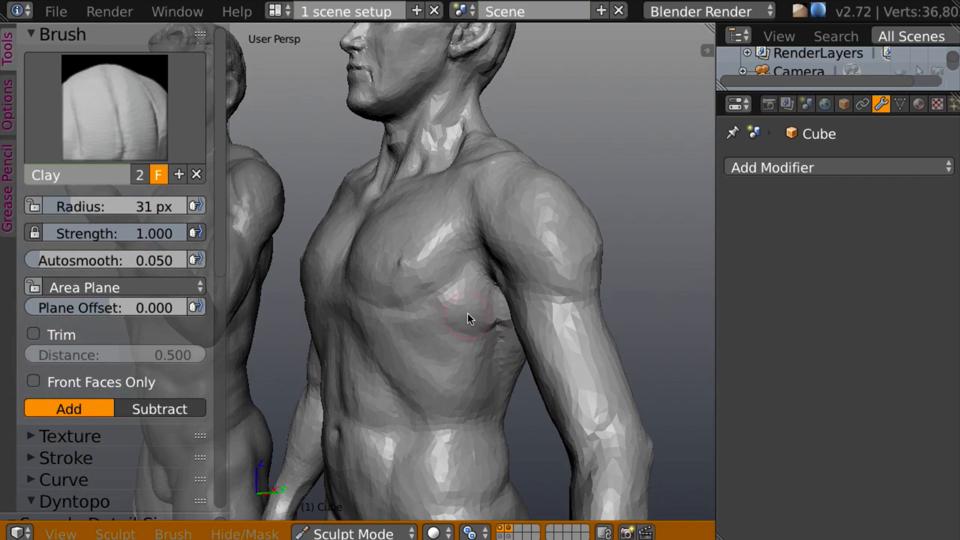
pyautogui.moveTo(443, 323); pyautogui.dragTo(505, 334, button='middle')
pyautogui.moveTo(505, 334); pyautogui.dragTo(503, 323)
# Sculpt the inner thigh beside the groin with the Clay brush
pyautogui.moveTo(503, 323)
pyautogui.mouseDown(button='middle')
pyautogui.moveTo(329, 314)
pyautogui.moveTo(410, 325)
pyautogui.moveTo(361, 322)
pyautogui.mouseUp(button='middle')
pyautogui.moveTo(553, 328)
pyautogui.mouseDown(button='middle')
pyautogui.moveTo(415, 300)
pyautogui.moveTo(485, 332)
pyautogui.moveTo(484, 293)
pyautogui.moveTo(444, 325)
pyautogui.moveTo(625, 325)
pyautogui.moveTo(454, 329)
pyautogui.moveTo(649, 325)
pyautogui.moveTo(516, 320)
pyautogui.moveTo(587, 296)
pyautogui.moveTo(529, 345)
pyautogui.moveTo(497, 349)
pyautogui.moveTo(594, 352)
pyautogui.moveTo(582, 330)
pyautogui.moveTo(595, 322)
pyautogui.moveTo(489, 321)
pyautogui.moveTo(585, 294)
pyautogui.moveTo(611, 324)
pyautogui.moveTo(546, 335)
pyautogui.mouseUp(button='middle')
pyautogui.scroll(6, 581, 333)
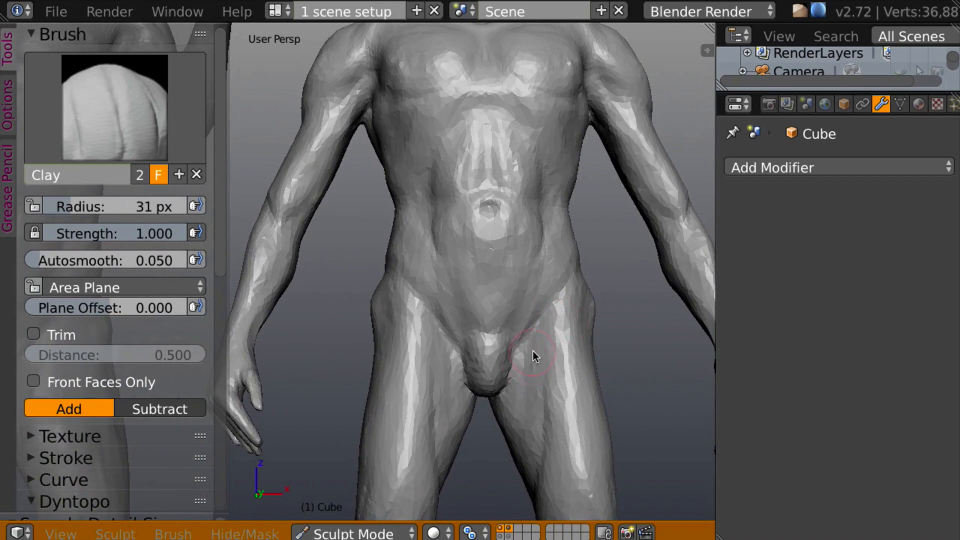
pyautogui.moveTo(533, 395); pyautogui.dragTo(519, 388)
pyautogui.moveTo(553, 360)
pyautogui.mouseDown(button='middle')
pyautogui.moveTo(550, 387)
pyautogui.moveTo(521, 388)
pyautogui.moveTo(527, 370)
pyautogui.moveTo(553, 377)
pyautogui.mouseUp(button='middle')
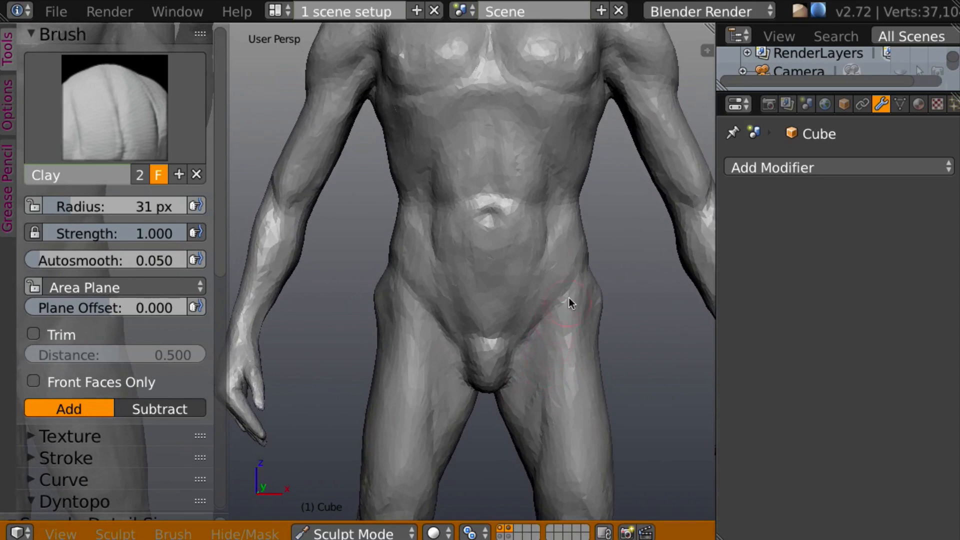
# Build up the oblique muscle at the side of the waist above the hip with Clay strokes
pyautogui.moveTo(569, 298); pyautogui.dragTo(490, 324, button='middle')
pyautogui.moveTo(585, 241)
pyautogui.mouseDown()
pyautogui.moveTo(566, 235)
pyautogui.moveTo(548, 250)
pyautogui.moveTo(570, 240)
pyautogui.mouseUp()
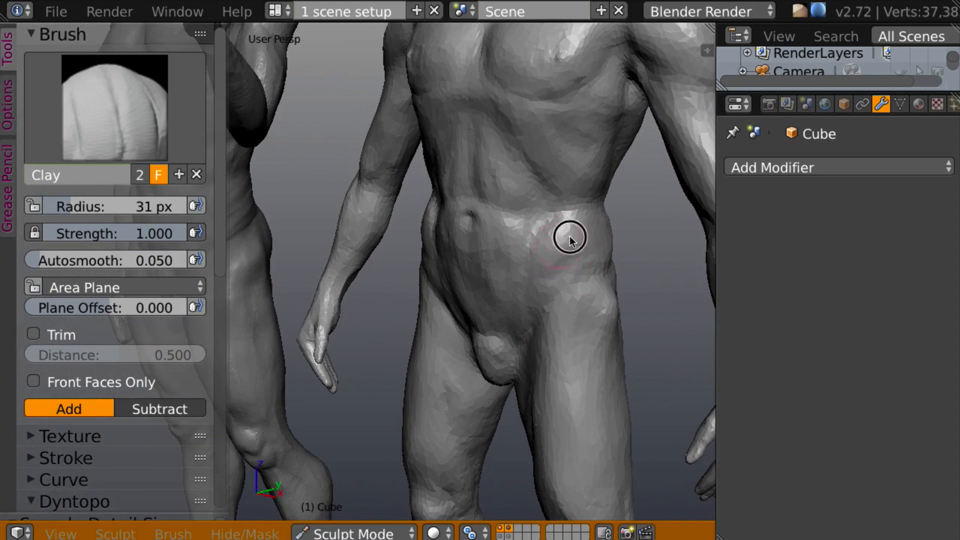
pyautogui.moveTo(570, 240)
pyautogui.mouseDown(button='middle')
pyautogui.moveTo(653, 215)
pyautogui.moveTo(606, 223)
pyautogui.mouseUp(button='middle')
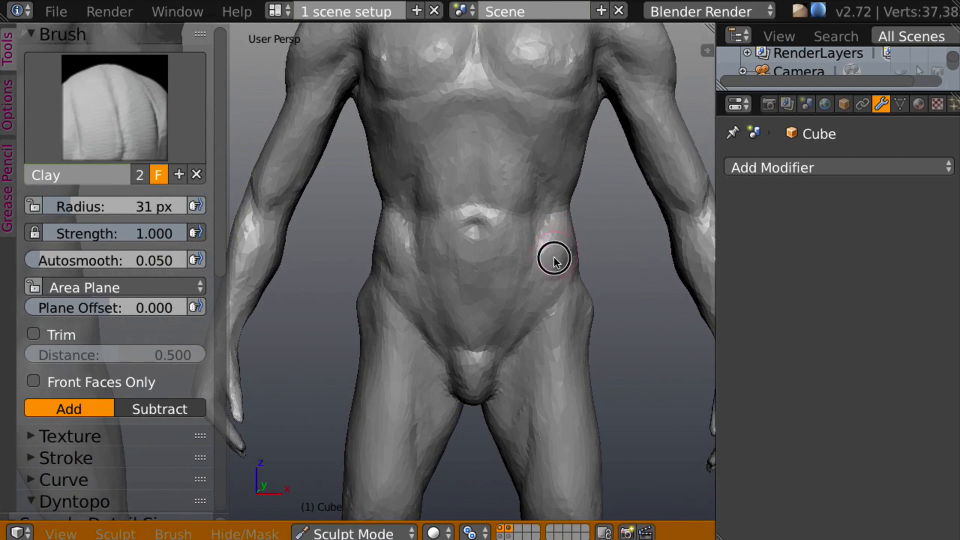
pyautogui.moveTo(553, 257); pyautogui.dragTo(623, 234, button='middle')
pyautogui.moveTo(624, 232)
pyautogui.mouseDown()
pyautogui.moveTo(598, 229)
pyautogui.moveTo(583, 253)
pyautogui.mouseUp()
pyautogui.moveTo(582, 255)
pyautogui.mouseDown(button='middle')
pyautogui.moveTo(727, 214)
pyautogui.moveTo(723, 222)
pyautogui.mouseUp(button='middle')
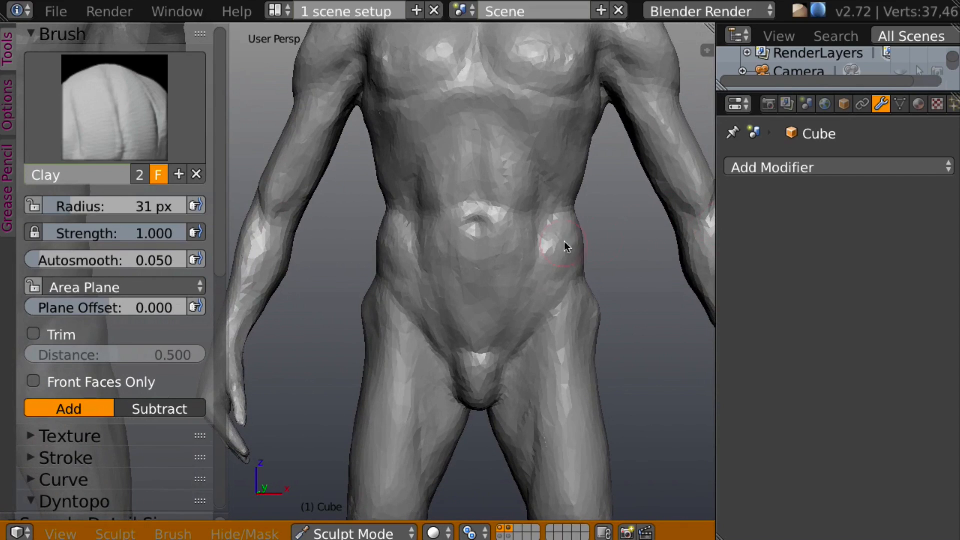
pyautogui.moveTo(564, 241)
pyautogui.mouseDown()
pyautogui.moveTo(547, 260)
pyautogui.moveTo(545, 252)
pyautogui.mouseUp()
# Examine the whole figure's proportions from the back and front against the posed figure
pyautogui.moveTo(545, 252); pyautogui.dragTo(488, 239, button='middle')
pyautogui.scroll(-6, 488, 239)
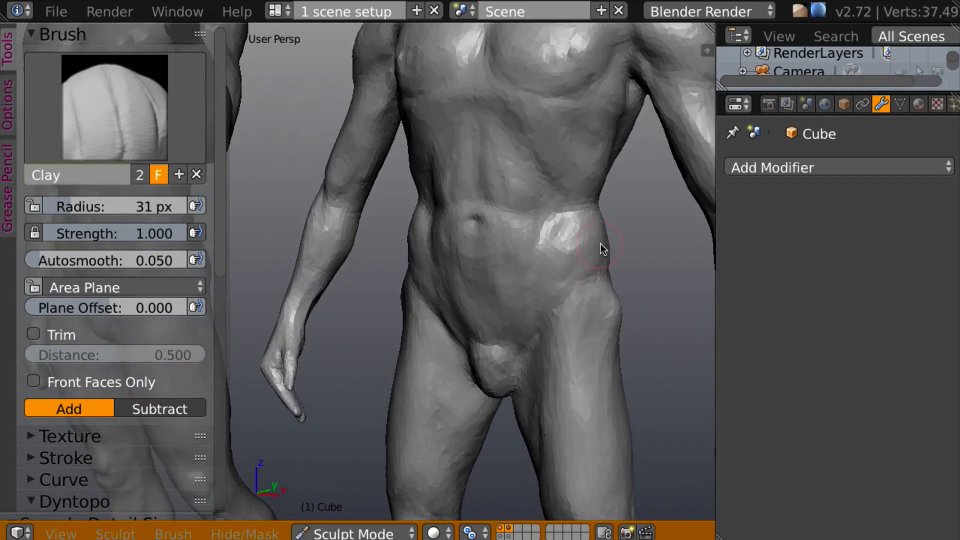
pyautogui.moveTo(520, 350); pyautogui.dragTo(421, 332, button='middle')
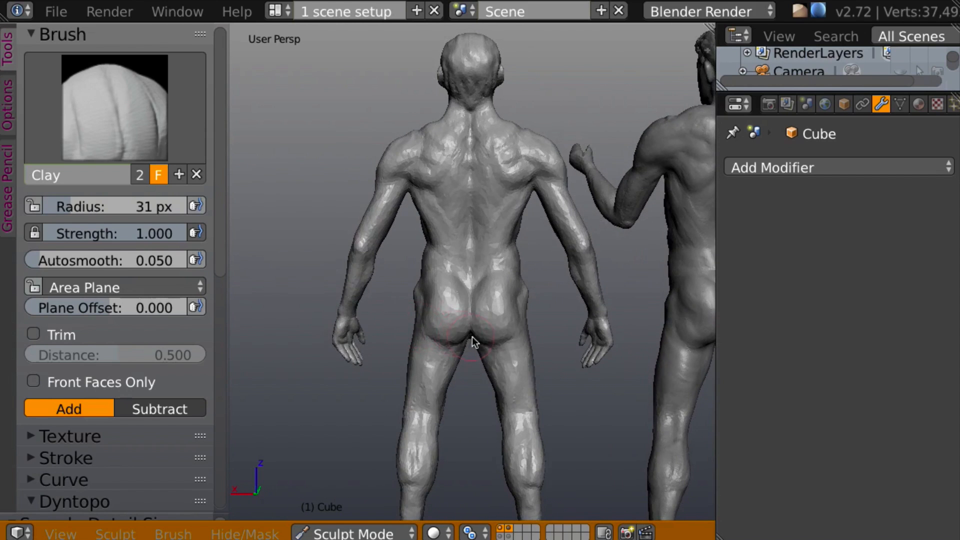
pyautogui.moveTo(471, 354)
pyautogui.keyDown('shift'); pyautogui.mouseDown(button='middle')
pyautogui.moveTo(473, 301)
pyautogui.moveTo(484, 319)
pyautogui.moveTo(472, 319)
pyautogui.moveTo(471, 335)
pyautogui.moveTo(481, 334)
pyautogui.moveTo(470, 322)
pyautogui.moveTo(473, 343)
pyautogui.mouseUp(button='middle'); pyautogui.keyUp('shift')
pyautogui.scroll(-1, 472, 319)
pyautogui.scroll(-1, 472, 343)
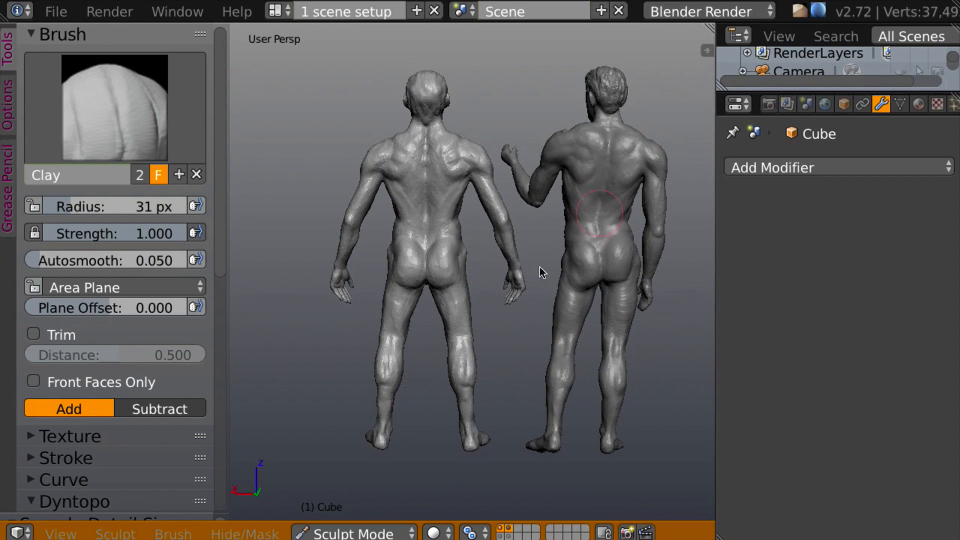
pyautogui.moveTo(473, 271)
pyautogui.mouseDown(button='middle')
pyautogui.moveTo(643, 285)
pyautogui.moveTo(539, 277)
pyautogui.moveTo(547, 270)
pyautogui.moveTo(617, 298)
pyautogui.moveTo(606, 306)
pyautogui.mouseUp(button='middle')
pyautogui.scroll(4, 620, 290)
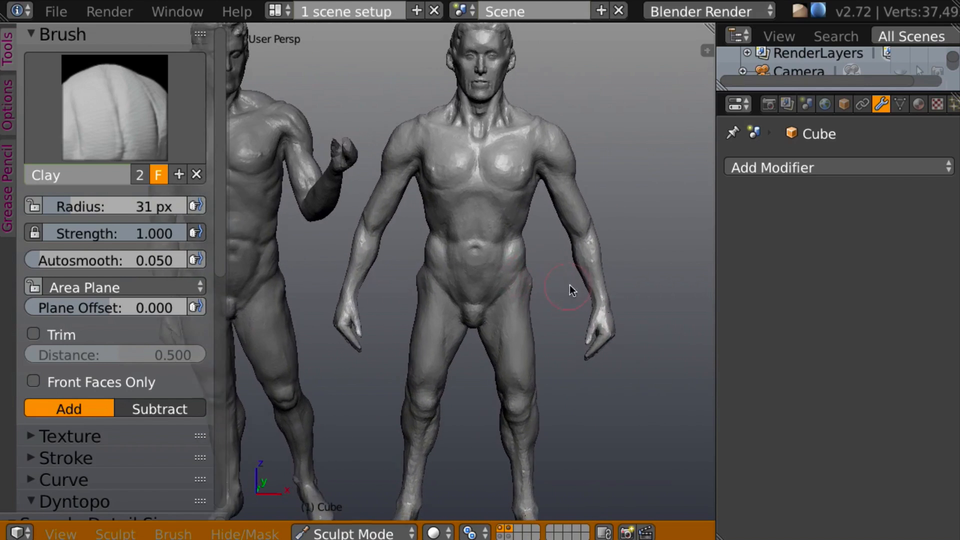
pyautogui.moveTo(619, 220); pyautogui.dragTo(609, 250, button='middle')
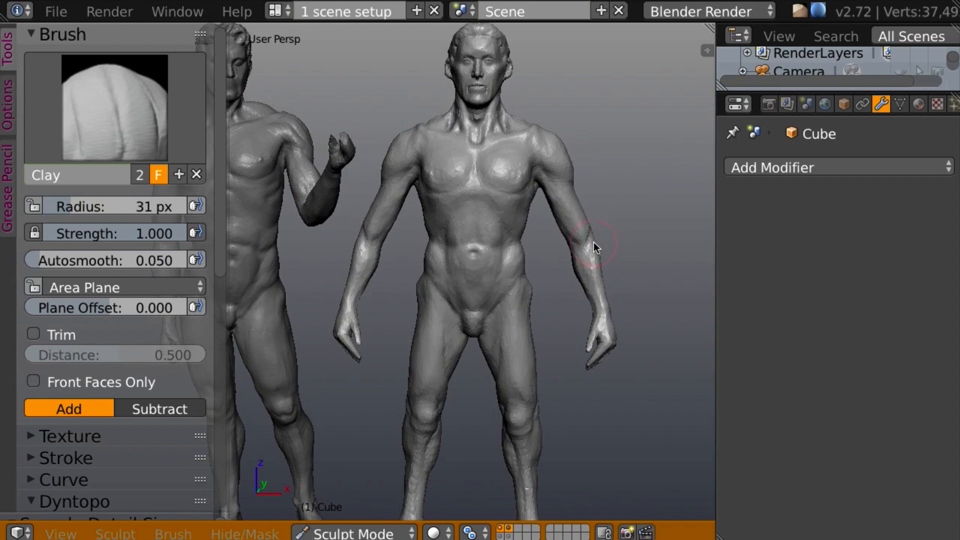
pyautogui.moveTo(585, 265)
pyautogui.mouseDown(button='middle')
pyautogui.moveTo(574, 298)
pyautogui.moveTo(575, 279)
pyautogui.moveTo(595, 268)
pyautogui.moveTo(518, 269)
pyautogui.moveTo(578, 266)
pyautogui.mouseUp(button='middle')
pyautogui.scroll(-5, 579, 268)
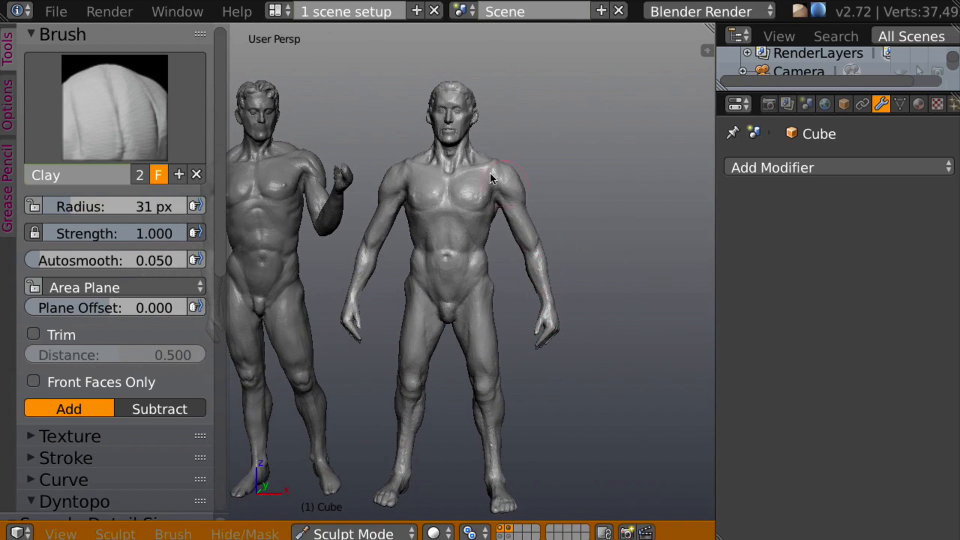
# Show only the layer holding the standing figure so the posed figure is hidden
pyautogui.click(506, 532)
pyautogui.click(463, 529)
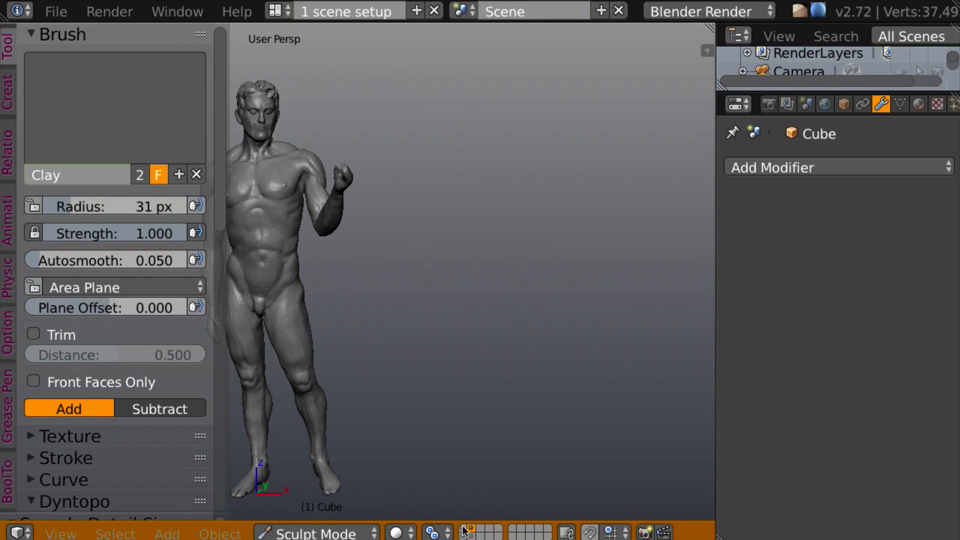
pyautogui.moveTo(568, 347); pyautogui.dragTo(564, 355, button='middle')
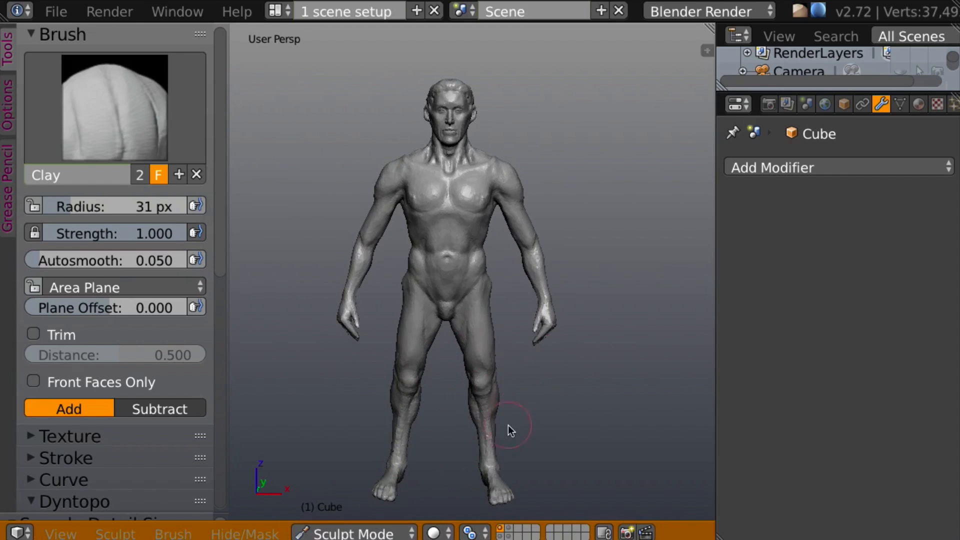
pyautogui.moveTo(508, 425); pyautogui.dragTo(481, 442, button='middle')
# Switch to Object Mode and duplicate the standing figure, placing the copy beside the original in the negative global X direction
pyautogui.click(378, 533)
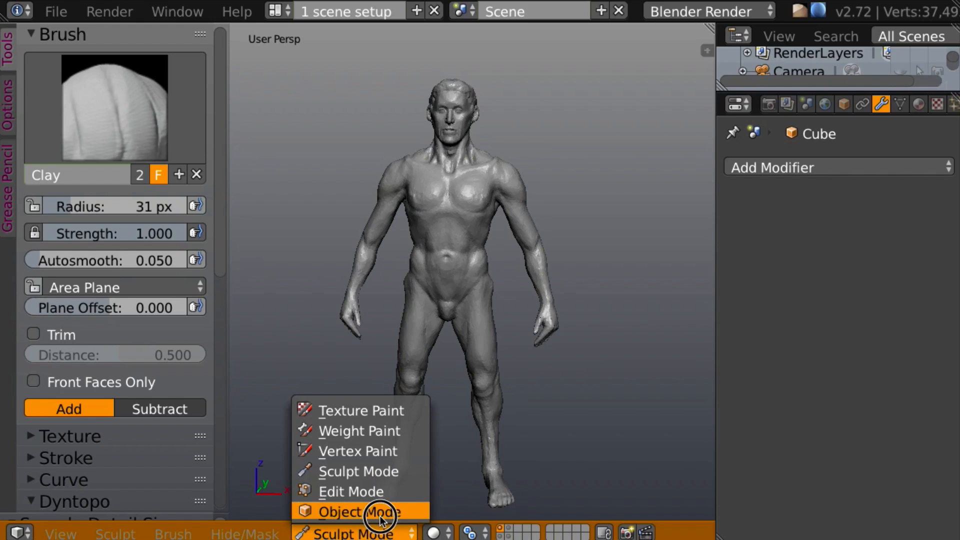
pyautogui.click(382, 514)
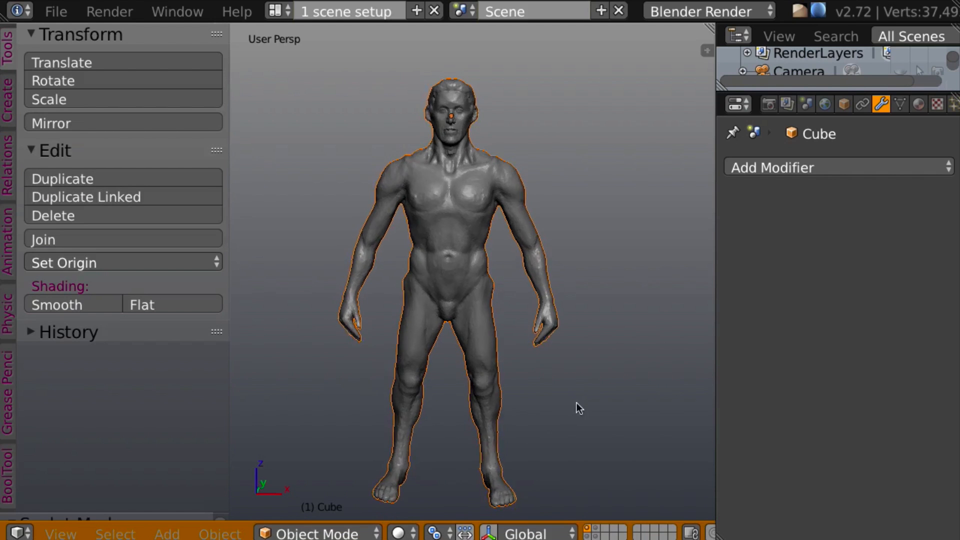
pyautogui.moveTo(577, 403); pyautogui.dragTo(574, 395, button='middle')
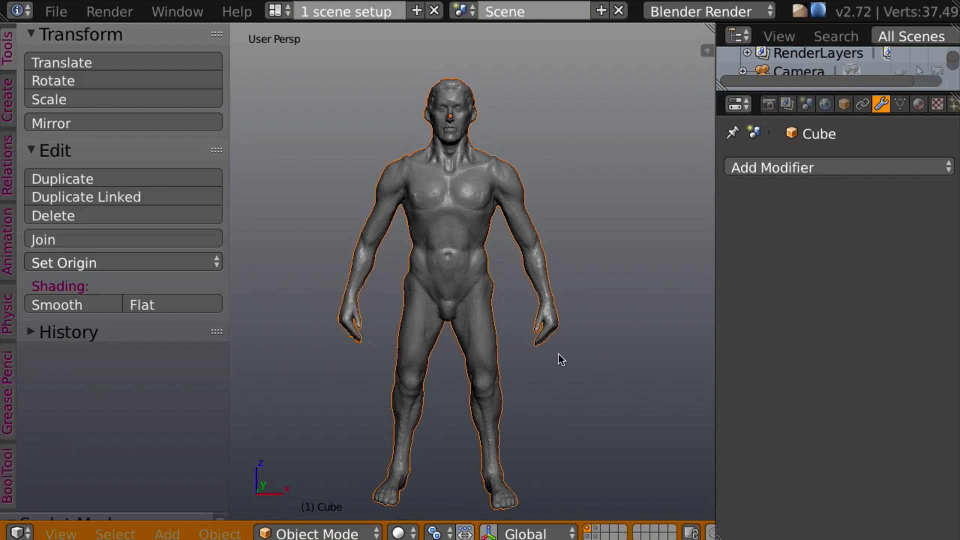
pyautogui.moveTo(558, 353); pyautogui.dragTo(598, 334, button='middle')
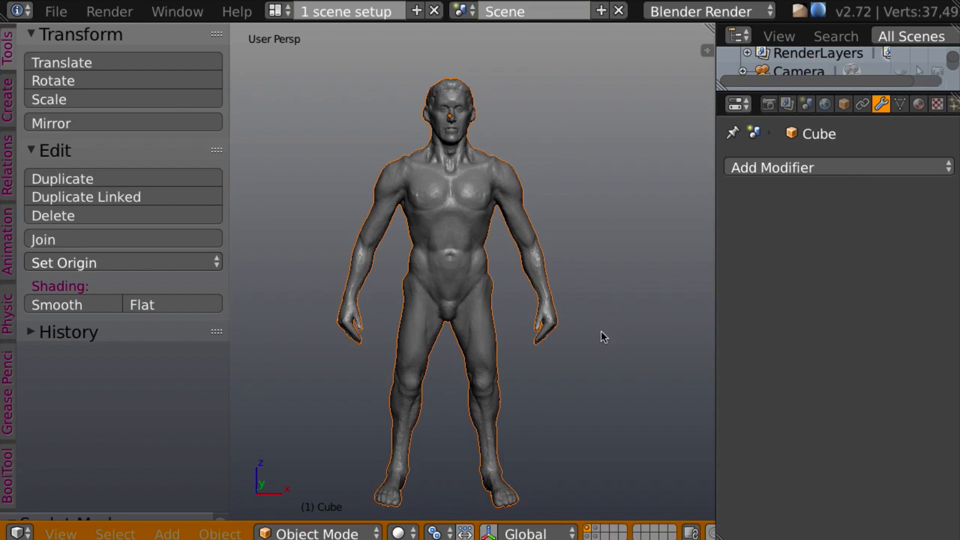
pyautogui.hotkey('shift', 'd')
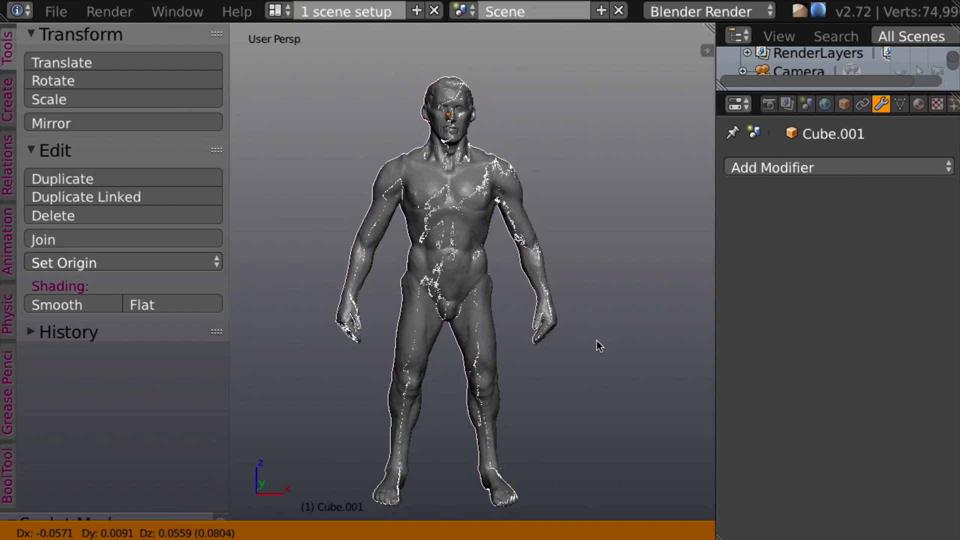
pyautogui.press('x')
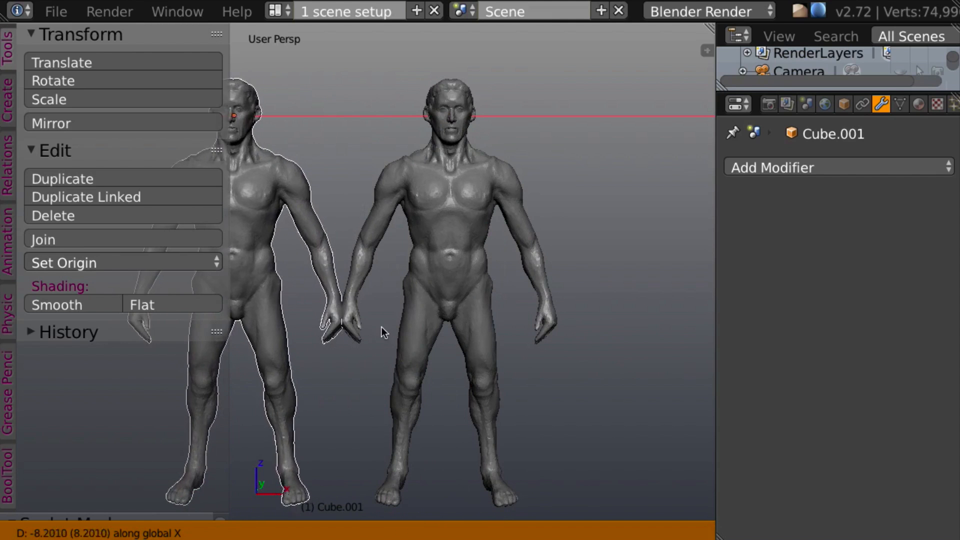
pyautogui.click(355, 333)
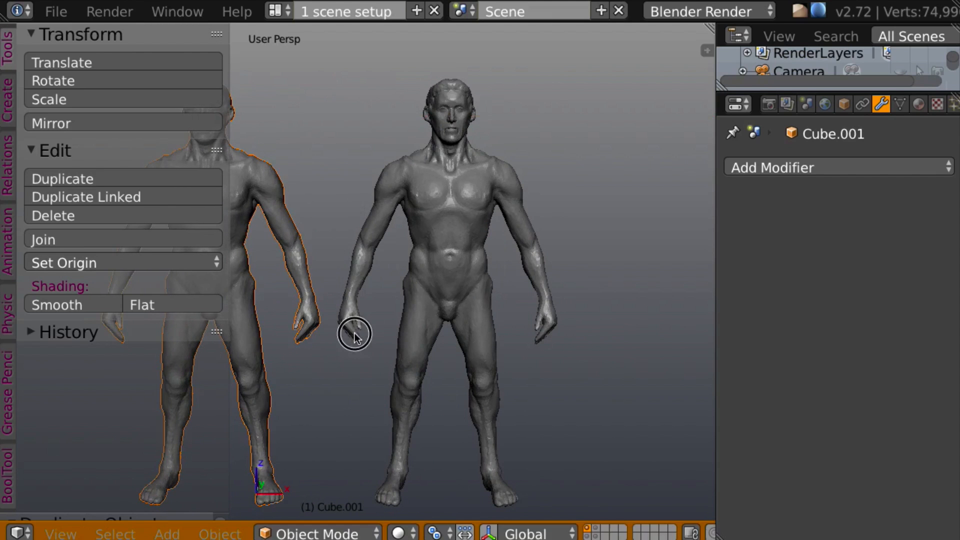
pyautogui.keyDown('shift'); pyautogui.moveTo(571, 360); pyautogui.dragTo(636, 342, button='middle'); pyautogui.keyUp('shift')
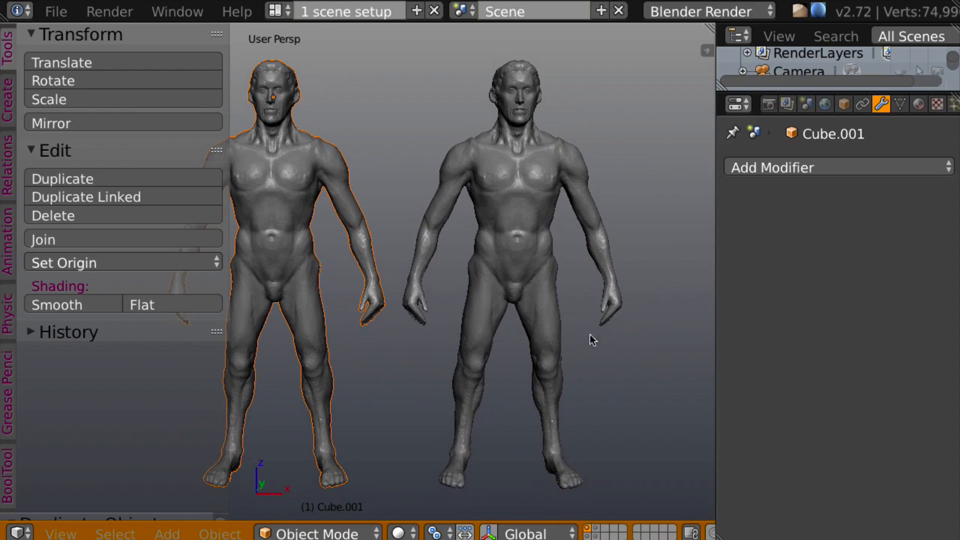
# Select the original standing figure and return it to Sculpt Mode
pyautogui.rightClick(555, 339)
pyautogui.moveTo(568, 341); pyautogui.dragTo(603, 361, button='middle')
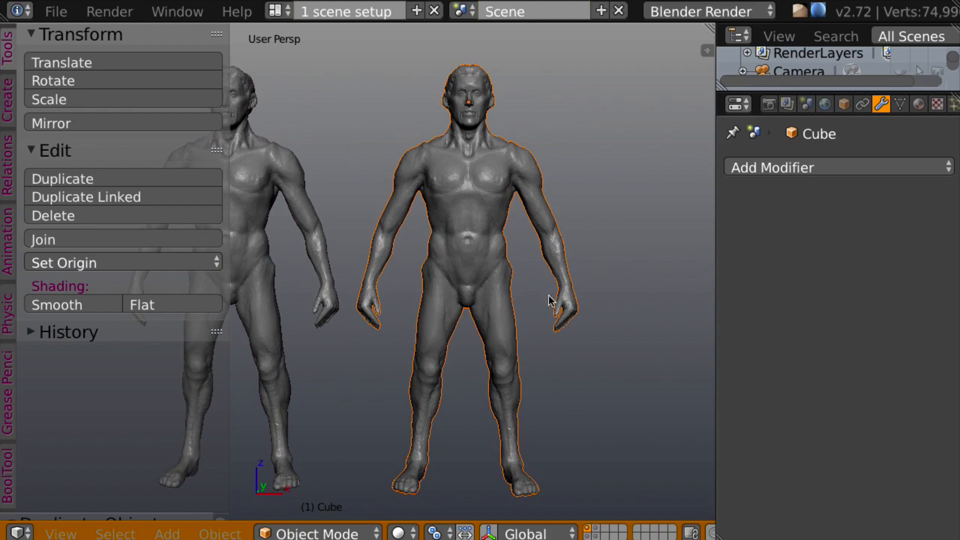
pyautogui.moveTo(608, 324); pyautogui.dragTo(577, 296, button='middle')
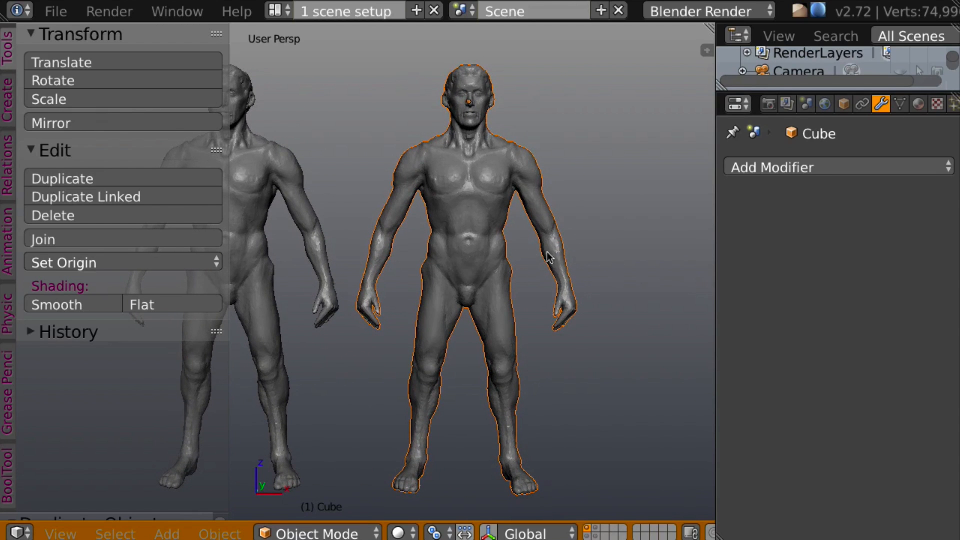
pyautogui.moveTo(549, 275); pyautogui.dragTo(566, 248, button='middle')
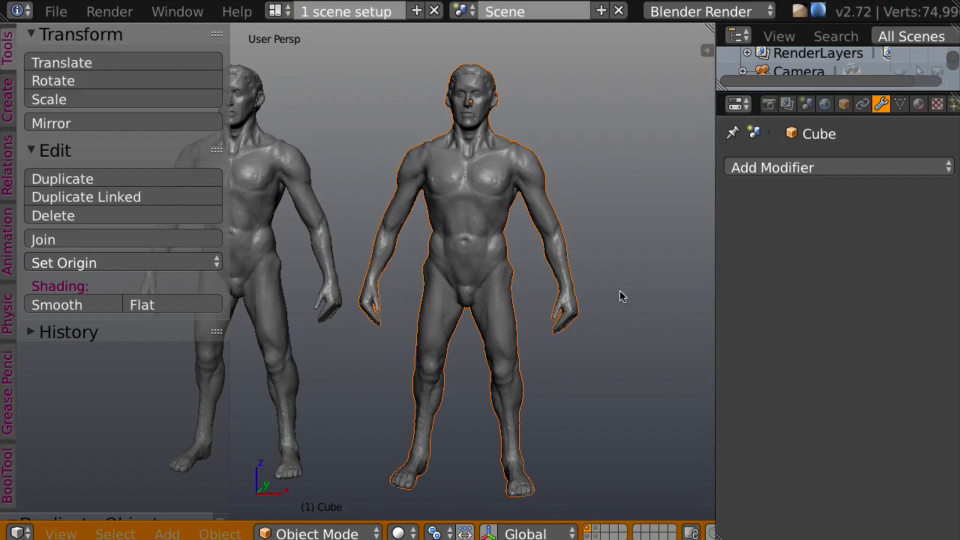
pyautogui.moveTo(619, 290); pyautogui.dragTo(500, 225, button='middle')
pyautogui.moveTo(628, 238); pyautogui.dragTo(578, 231, button='middle')
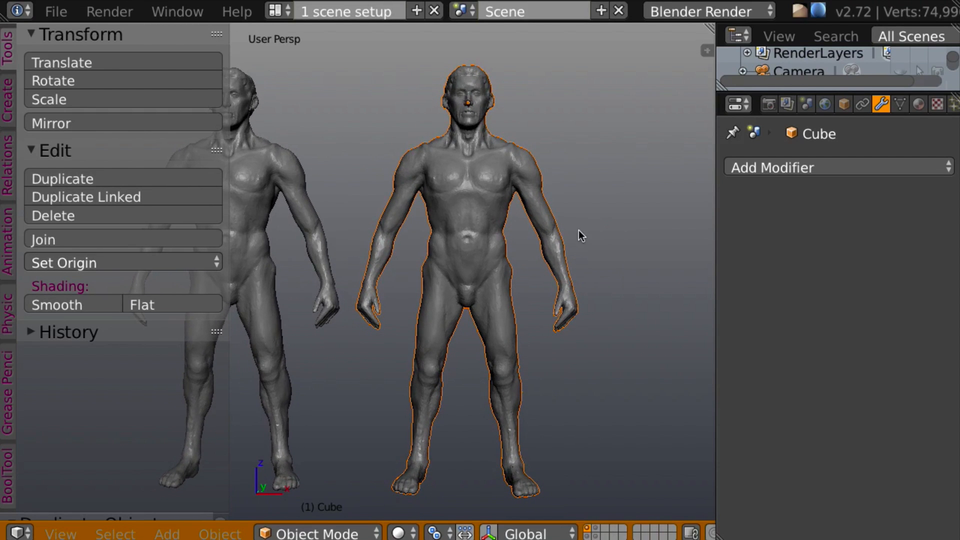
pyautogui.click(358, 533)
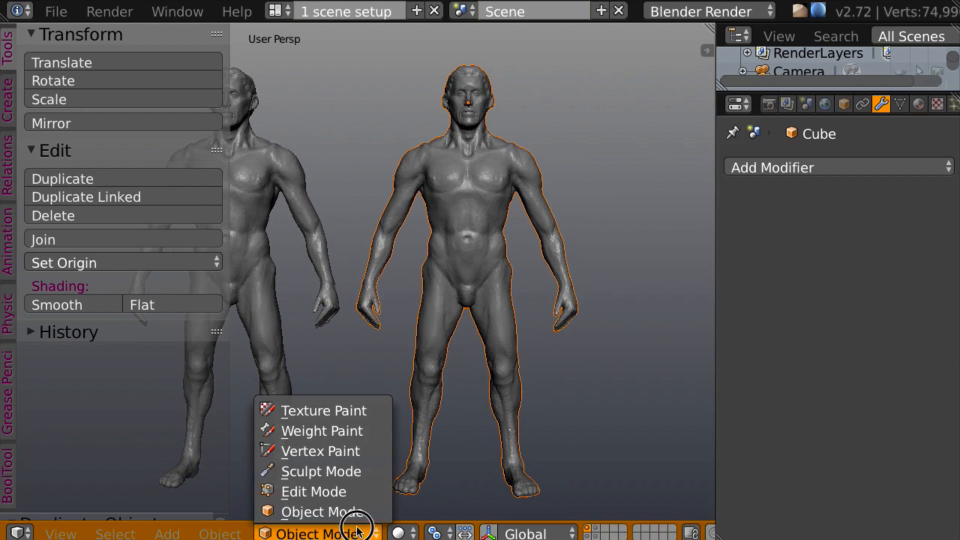
pyautogui.click(362, 470)
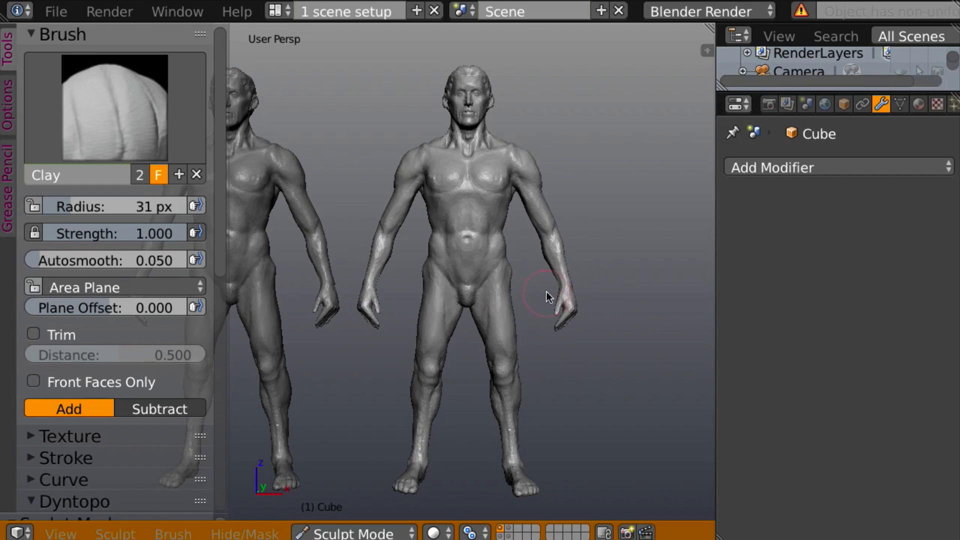
# Choose the Grab brush and set its radius to 135 px
pyautogui.press('g')
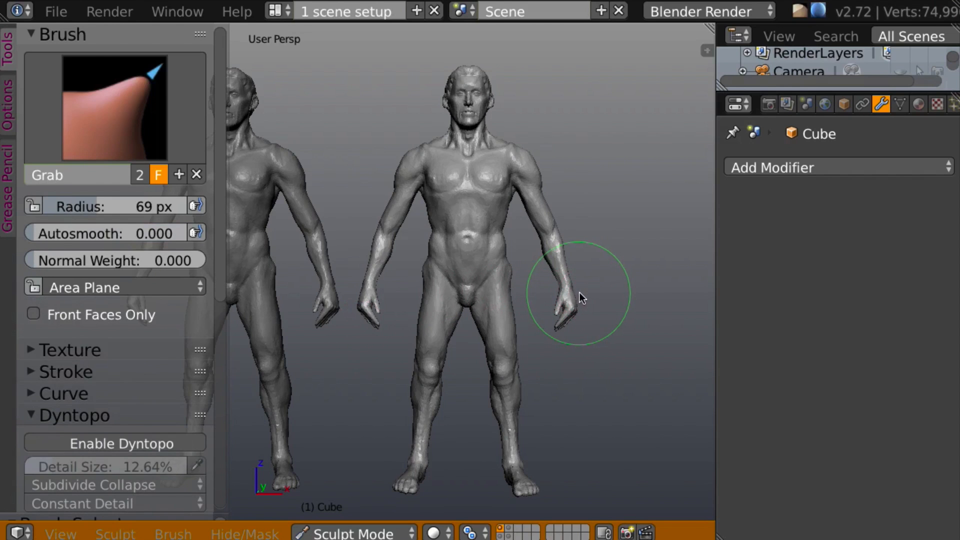
pyautogui.press('f')
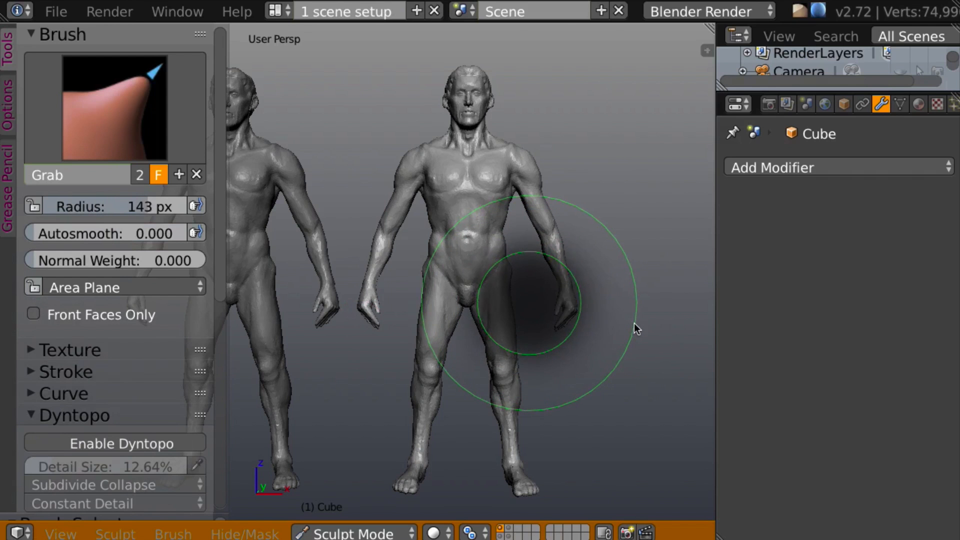
pyautogui.click(631, 326)
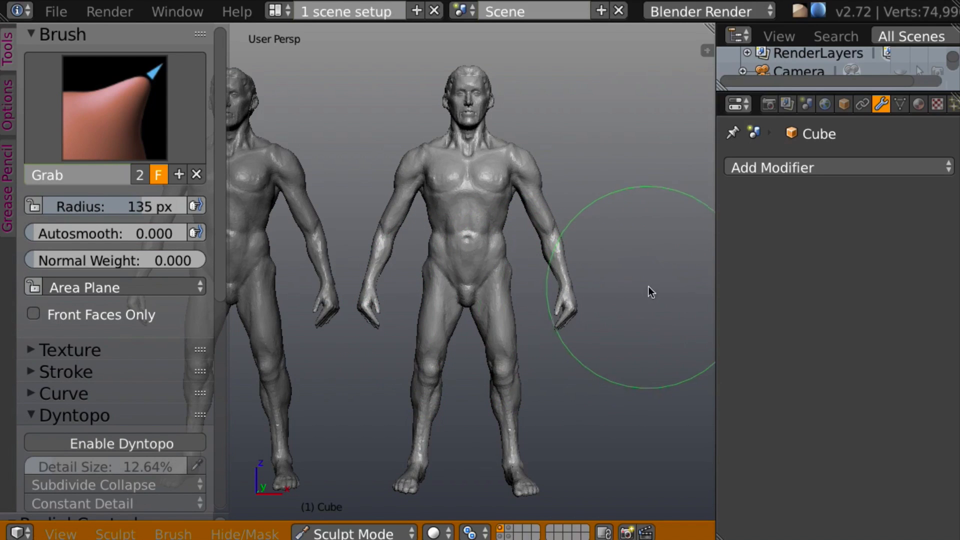
# Switch to the Clay brush and enable dynamic topology for the original figure
pyautogui.keyDown('shift'); pyautogui.moveTo(659, 287); pyautogui.dragTo(578, 343, button='middle'); pyautogui.keyUp('shift')
pyautogui.scroll(5, 665, 292)
pyautogui.moveTo(619, 287); pyautogui.dragTo(575, 270, button='middle')
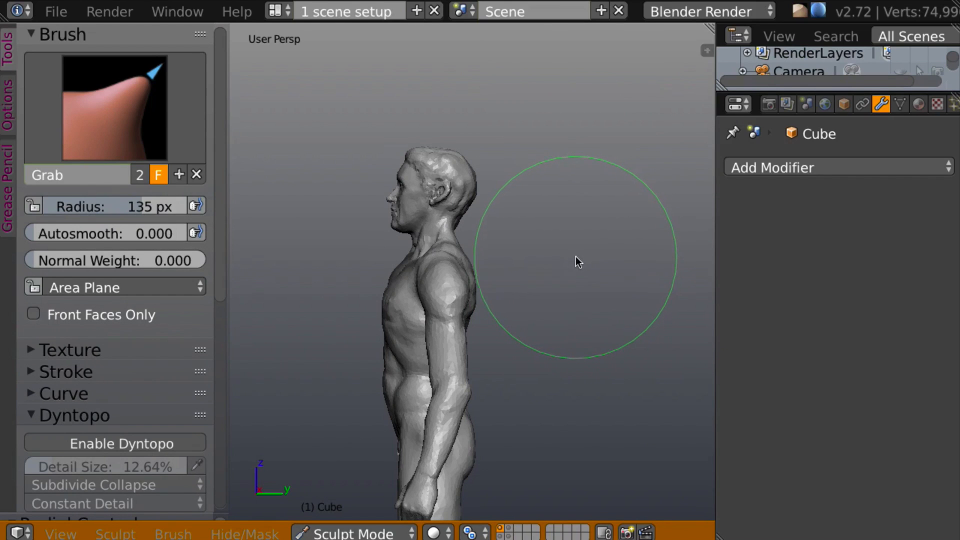
pyautogui.press('c')
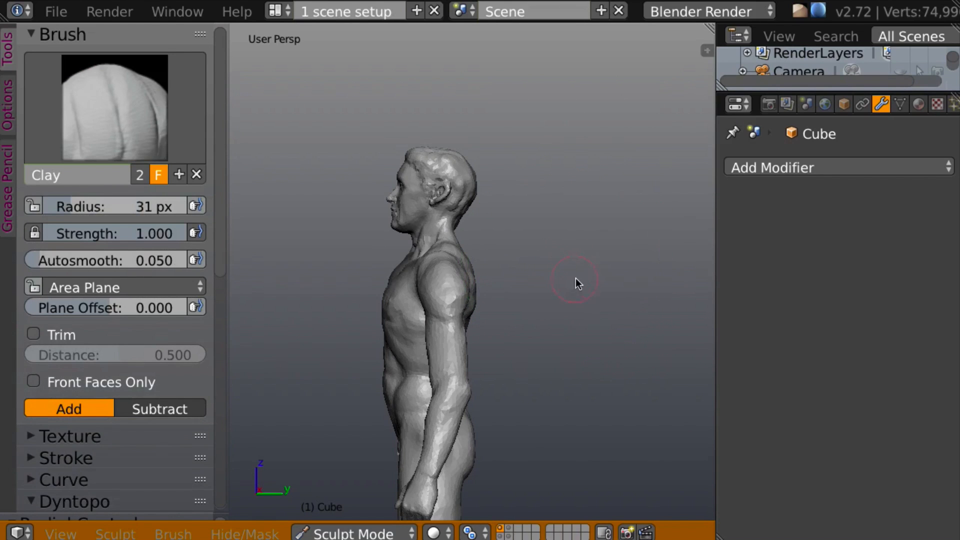
pyautogui.scroll(-8, 220, 253)
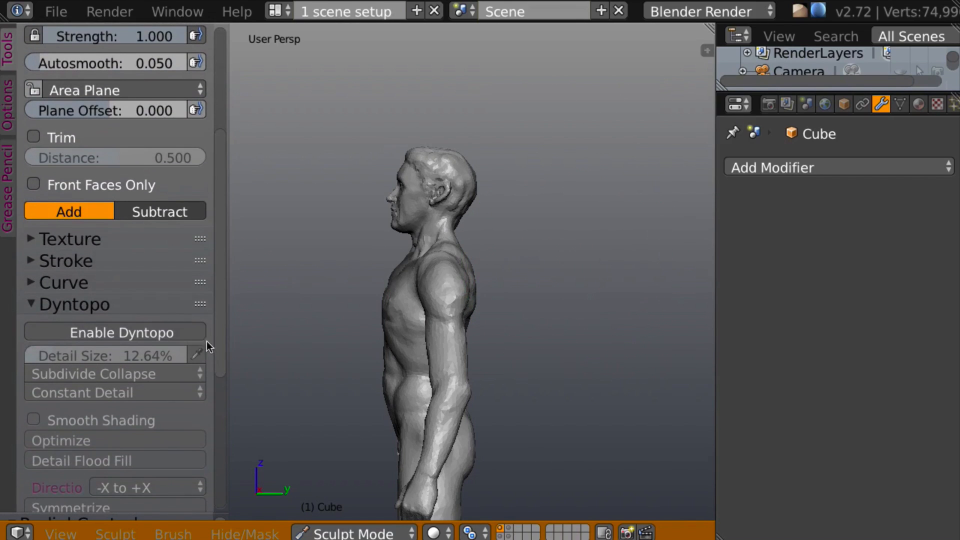
pyautogui.click(202, 333)
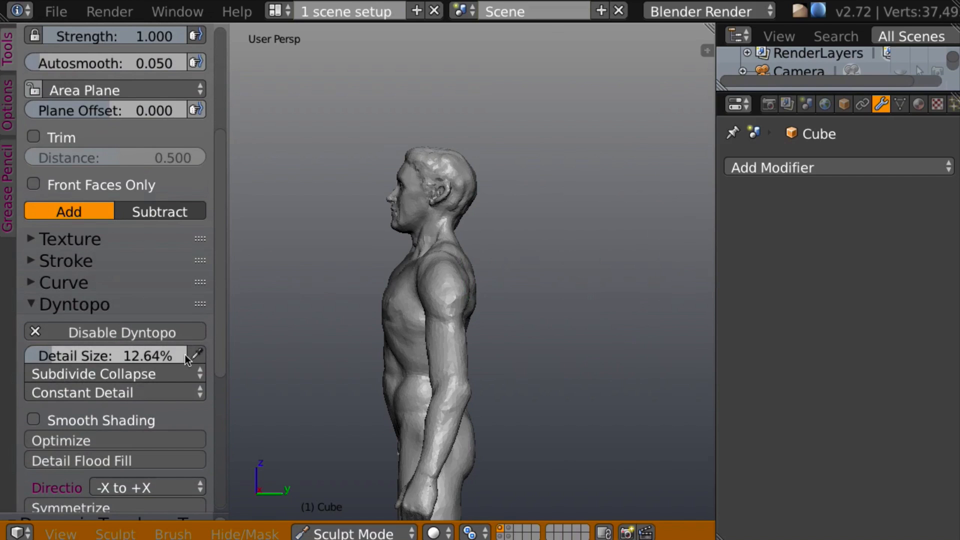
# Cover the ear with a mass of hair on the side of the head using Clay strokes
pyautogui.scroll(5, 544, 320)
pyautogui.moveTo(544, 323)
pyautogui.mouseDown(button='middle')
pyautogui.moveTo(575, 266)
pyautogui.moveTo(586, 290)
pyautogui.moveTo(560, 307)
pyautogui.mouseUp(button='middle')
pyautogui.scroll(4, 565, 289)
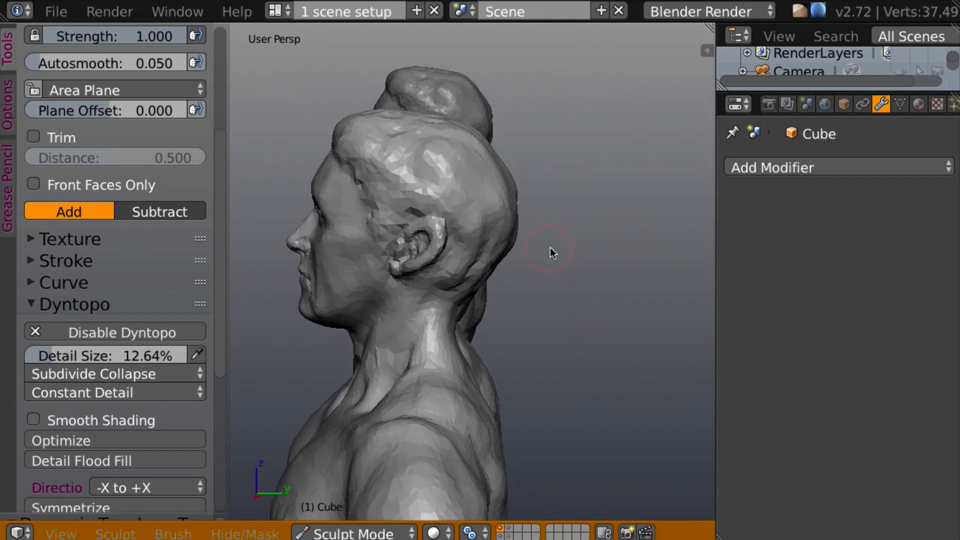
pyautogui.moveTo(550, 247); pyautogui.dragTo(539, 242, button='middle')
pyautogui.moveTo(419, 187); pyautogui.dragTo(420, 281)
pyautogui.moveTo(406, 181)
pyautogui.mouseDown()
pyautogui.moveTo(397, 235)
pyautogui.moveTo(407, 266)
pyautogui.moveTo(428, 250)
pyautogui.moveTo(443, 254)
pyautogui.moveTo(422, 316)
pyautogui.mouseUp()
pyautogui.moveTo(422, 316); pyautogui.dragTo(435, 259, button='middle')
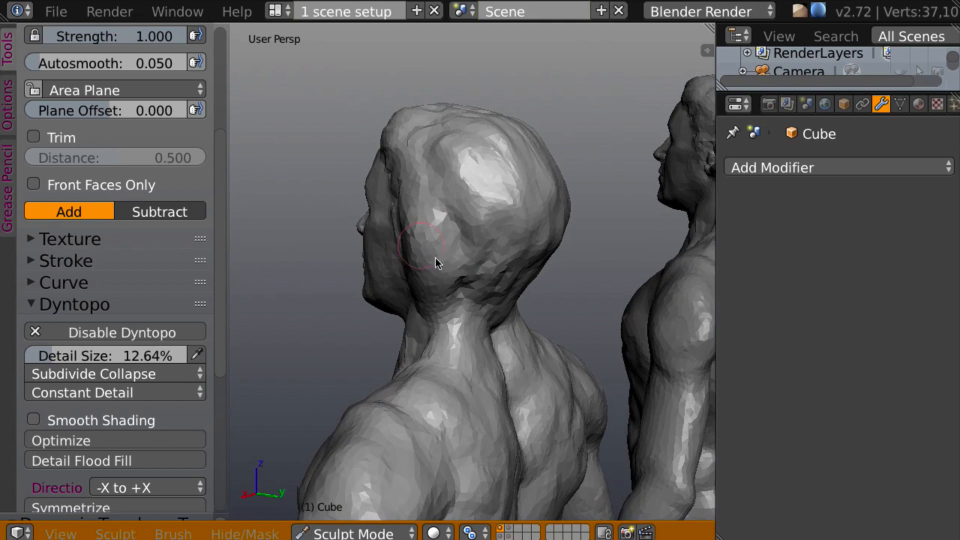
# Extend the hair mass around the nape and down the side of the head behind the jaw with the Clay brush
pyautogui.moveTo(435, 260)
pyautogui.mouseDown()
pyautogui.moveTo(471, 257)
pyautogui.moveTo(479, 283)
pyautogui.moveTo(484, 272)
pyautogui.mouseUp()
pyautogui.moveTo(484, 272); pyautogui.dragTo(497, 293, button='middle')
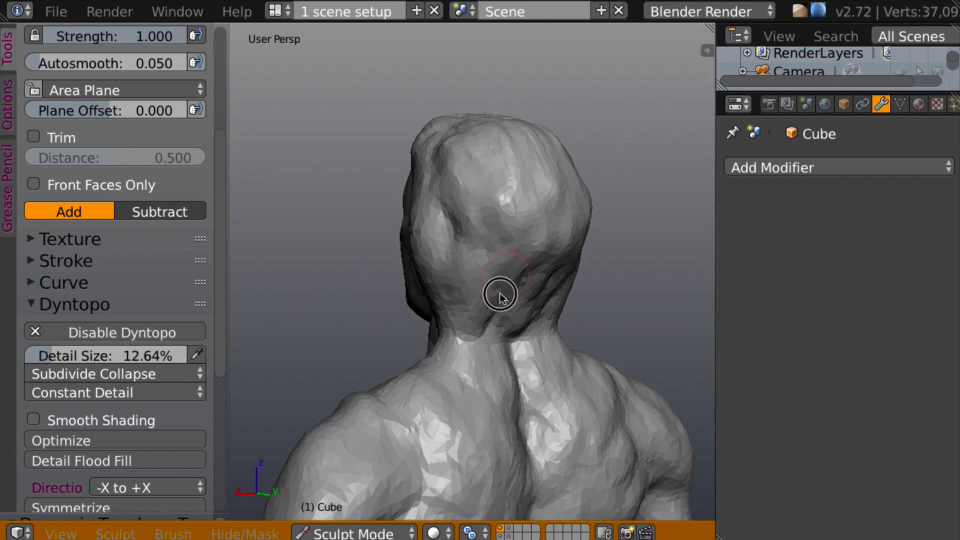
pyautogui.moveTo(497, 294)
pyautogui.mouseDown()
pyautogui.moveTo(493, 325)
pyautogui.moveTo(476, 299)
pyautogui.moveTo(490, 330)
pyautogui.moveTo(506, 321)
pyautogui.moveTo(536, 343)
pyautogui.moveTo(442, 268)
pyautogui.moveTo(486, 317)
pyautogui.moveTo(475, 293)
pyautogui.moveTo(479, 258)
pyautogui.mouseUp()
pyautogui.moveTo(476, 259)
pyautogui.mouseDown(button='middle')
pyautogui.moveTo(636, 231)
pyautogui.moveTo(493, 265)
pyautogui.mouseUp(button='middle')
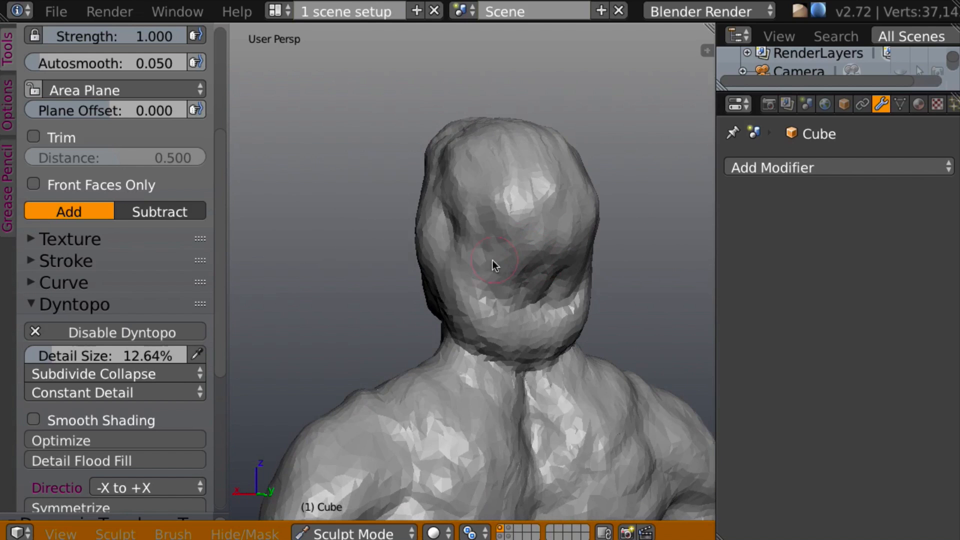
pyautogui.moveTo(493, 265)
pyautogui.mouseDown()
pyautogui.moveTo(485, 293)
pyautogui.moveTo(546, 305)
pyautogui.moveTo(446, 275)
pyautogui.moveTo(493, 328)
pyautogui.moveTo(422, 268)
pyautogui.moveTo(454, 296)
pyautogui.mouseUp()
pyautogui.moveTo(454, 296)
pyautogui.mouseDown(button='middle')
pyautogui.moveTo(623, 281)
pyautogui.moveTo(521, 285)
pyautogui.moveTo(470, 219)
pyautogui.mouseUp(button='middle')
pyautogui.moveTo(402, 217)
pyautogui.mouseDown()
pyautogui.moveTo(403, 202)
pyautogui.moveTo(435, 270)
pyautogui.moveTo(423, 303)
pyautogui.mouseUp()
pyautogui.moveTo(424, 304)
pyautogui.mouseDown(button='middle')
pyautogui.moveTo(388, 283)
pyautogui.moveTo(422, 292)
pyautogui.mouseUp(button='middle')
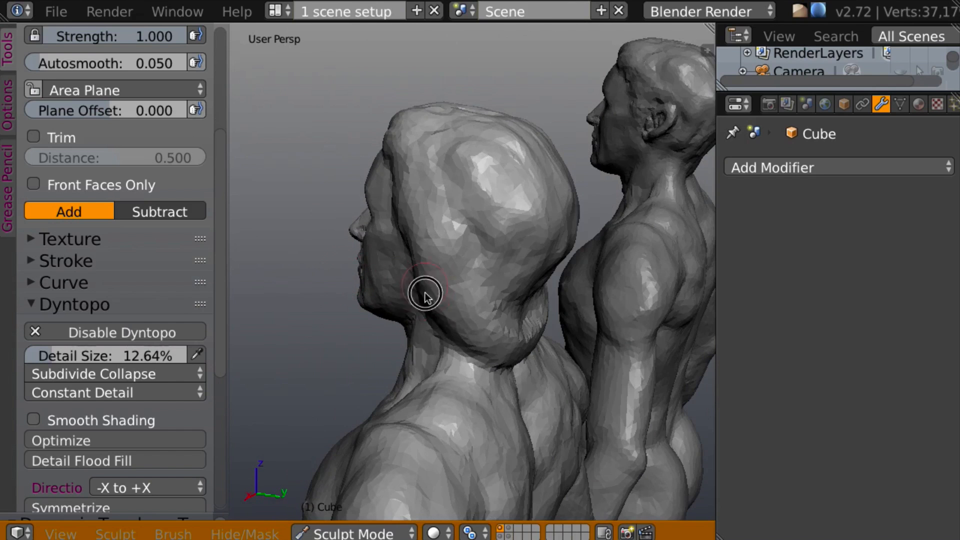
# Carve the back of the head above the nape and smooth the lower band of hair
pyautogui.moveTo(487, 347); pyautogui.dragTo(409, 323, button='middle')
pyautogui.keyDown('ctrl'); pyautogui.moveTo(485, 242); pyautogui.dragTo(547, 319); pyautogui.keyUp('ctrl')
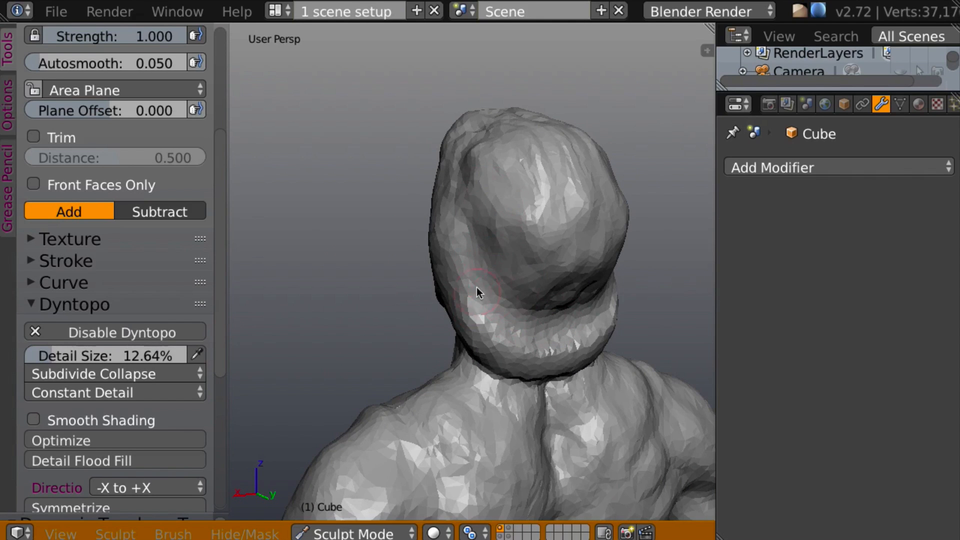
pyautogui.moveTo(474, 340)
pyautogui.keyDown('shift'); pyautogui.mouseDown()
pyautogui.moveTo(566, 370)
pyautogui.moveTo(540, 368)
pyautogui.moveTo(548, 347)
pyautogui.mouseUp(); pyautogui.keyUp('shift')
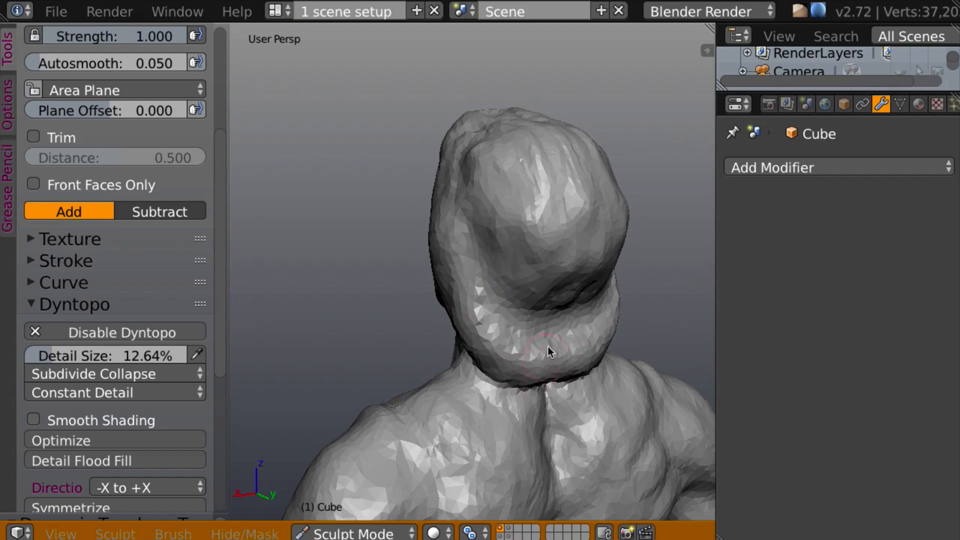
# Build up the hair from the temple hairline down past the cheek with Clay strokes
pyautogui.moveTo(548, 347)
pyautogui.mouseDown(button='middle')
pyautogui.moveTo(718, 296)
pyautogui.moveTo(691, 328)
pyautogui.moveTo(571, 355)
pyautogui.moveTo(443, 244)
pyautogui.mouseUp(button='middle')
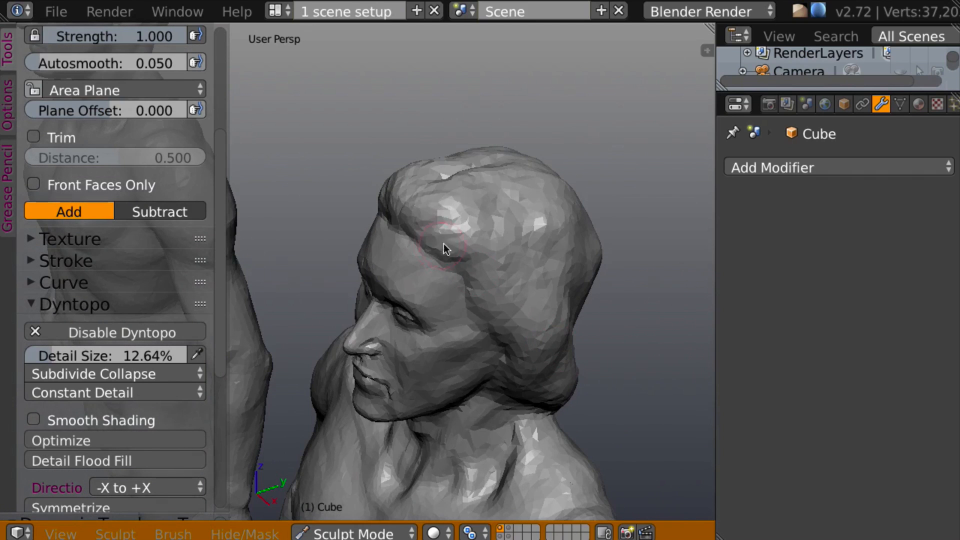
pyautogui.moveTo(443, 244)
pyautogui.mouseDown()
pyautogui.moveTo(431, 211)
pyautogui.moveTo(458, 203)
pyautogui.moveTo(440, 210)
pyautogui.moveTo(467, 208)
pyautogui.moveTo(465, 223)
pyautogui.mouseUp()
pyautogui.moveTo(465, 223)
pyautogui.mouseDown(button='middle')
pyautogui.moveTo(448, 175)
pyautogui.moveTo(488, 223)
pyautogui.mouseUp(button='middle')
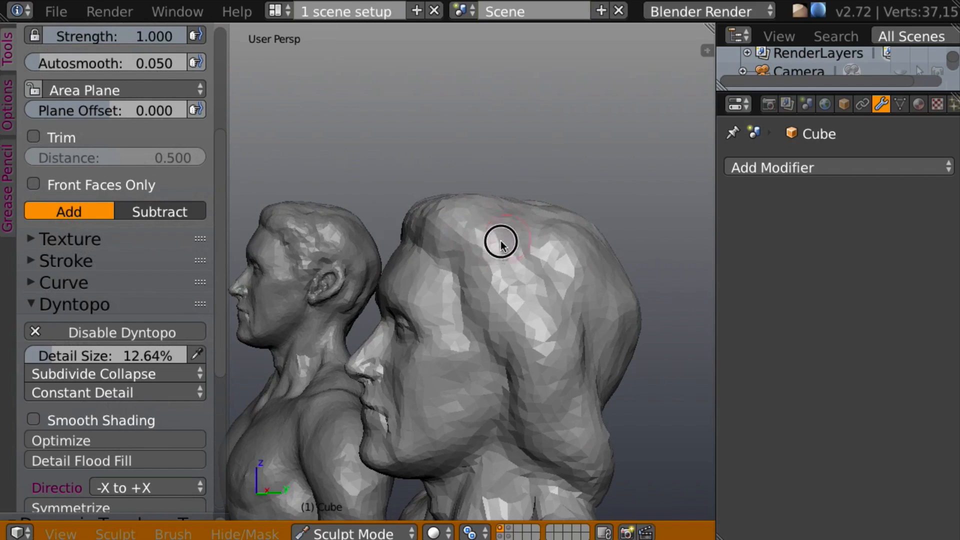
pyautogui.moveTo(523, 261)
pyautogui.mouseDown(button='middle')
pyautogui.moveTo(611, 235)
pyautogui.moveTo(481, 256)
pyautogui.mouseUp(button='middle')
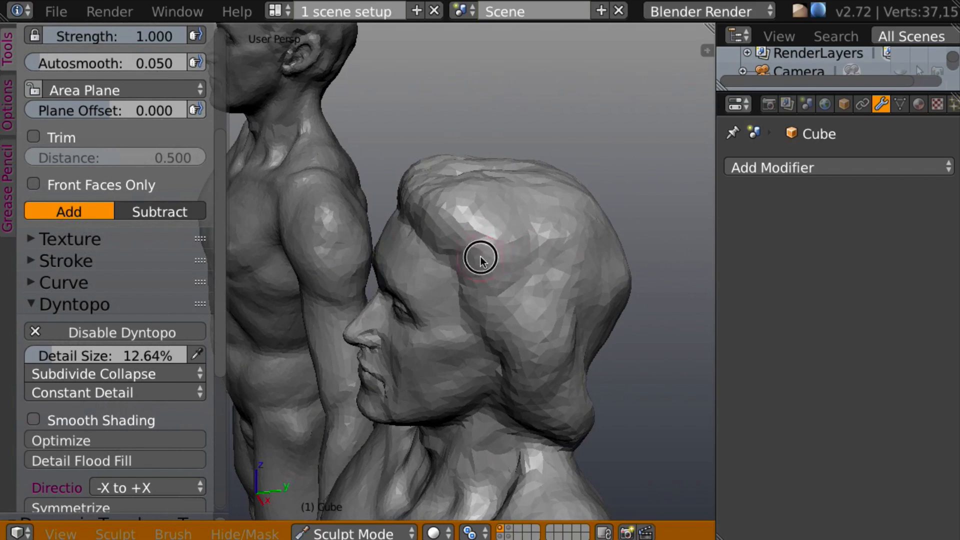
pyautogui.moveTo(481, 256)
pyautogui.mouseDown()
pyautogui.moveTo(502, 222)
pyautogui.moveTo(482, 221)
pyautogui.moveTo(505, 263)
pyautogui.mouseUp()
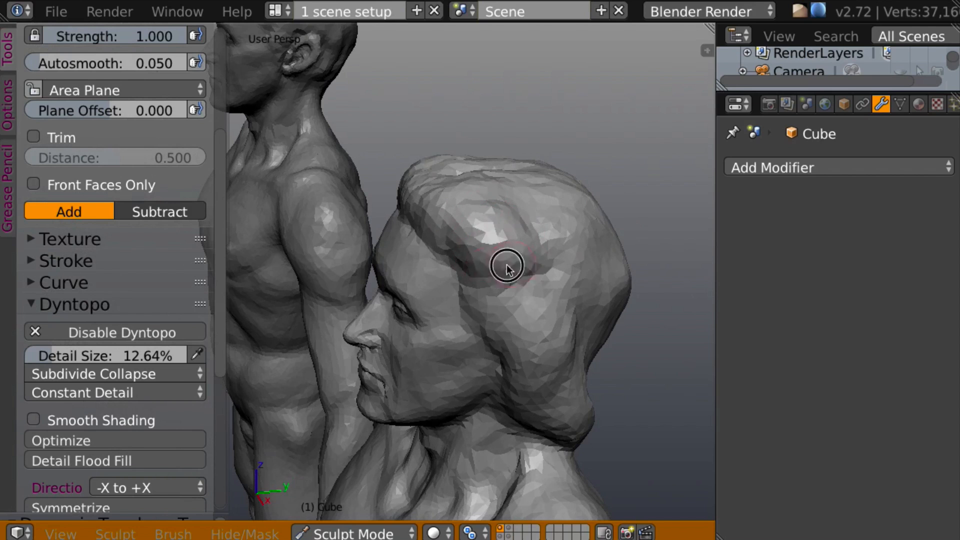
pyautogui.moveTo(512, 307)
pyautogui.mouseDown(button='middle')
pyautogui.moveTo(692, 210)
pyautogui.moveTo(516, 223)
pyautogui.moveTo(527, 208)
pyautogui.moveTo(438, 212)
pyautogui.moveTo(445, 285)
pyautogui.mouseUp(button='middle')
pyautogui.moveTo(445, 285)
pyautogui.mouseDown()
pyautogui.moveTo(480, 349)
pyautogui.moveTo(532, 374)
pyautogui.mouseUp()
pyautogui.moveTo(532, 374)
pyautogui.mouseDown(button='middle')
pyautogui.moveTo(675, 332)
pyautogui.moveTo(598, 360)
pyautogui.moveTo(598, 322)
pyautogui.moveTo(508, 345)
pyautogui.moveTo(608, 340)
pyautogui.moveTo(595, 336)
pyautogui.moveTo(626, 315)
pyautogui.moveTo(629, 336)
pyautogui.moveTo(630, 325)
pyautogui.moveTo(602, 330)
pyautogui.moveTo(595, 306)
pyautogui.moveTo(597, 320)
pyautogui.moveTo(605, 308)
pyautogui.moveTo(412, 322)
pyautogui.moveTo(552, 315)
pyautogui.moveTo(464, 321)
pyautogui.moveTo(476, 310)
pyautogui.moveTo(570, 317)
pyautogui.moveTo(606, 296)
pyautogui.moveTo(606, 313)
pyautogui.moveTo(551, 295)
pyautogui.moveTo(579, 285)
pyautogui.moveTo(508, 322)
pyautogui.moveTo(429, 385)
pyautogui.moveTo(513, 336)
pyautogui.mouseUp(button='middle')
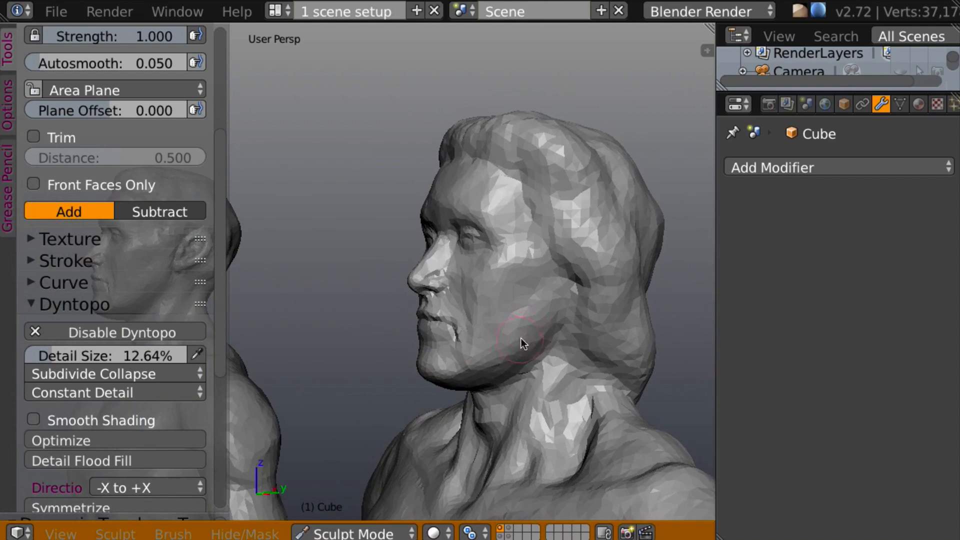
# Smooth the jaw, mouth and nose of the face, using a dynamic topology detail size of 10.60%
pyautogui.moveTo(521, 339); pyautogui.dragTo(461, 369)
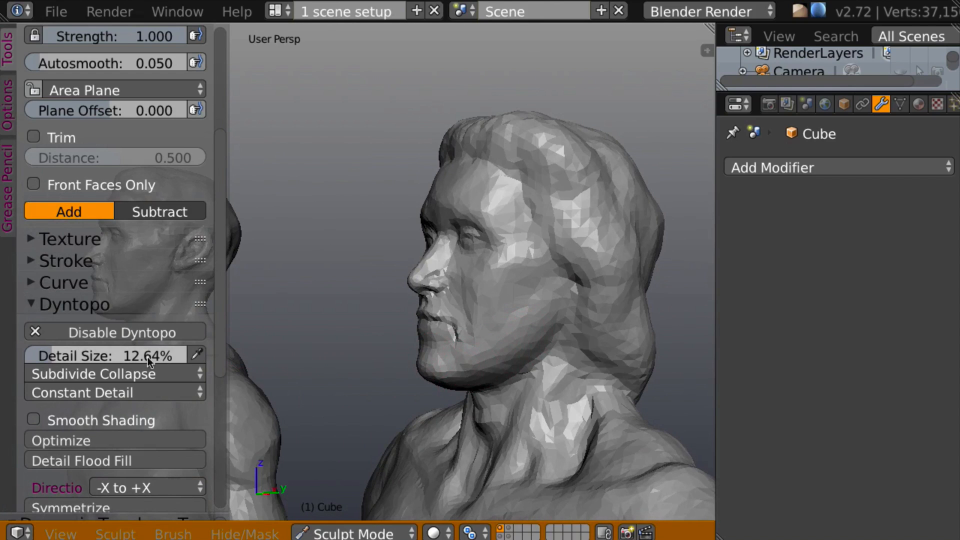
pyautogui.moveTo(142, 356); pyautogui.dragTo(65, 356)
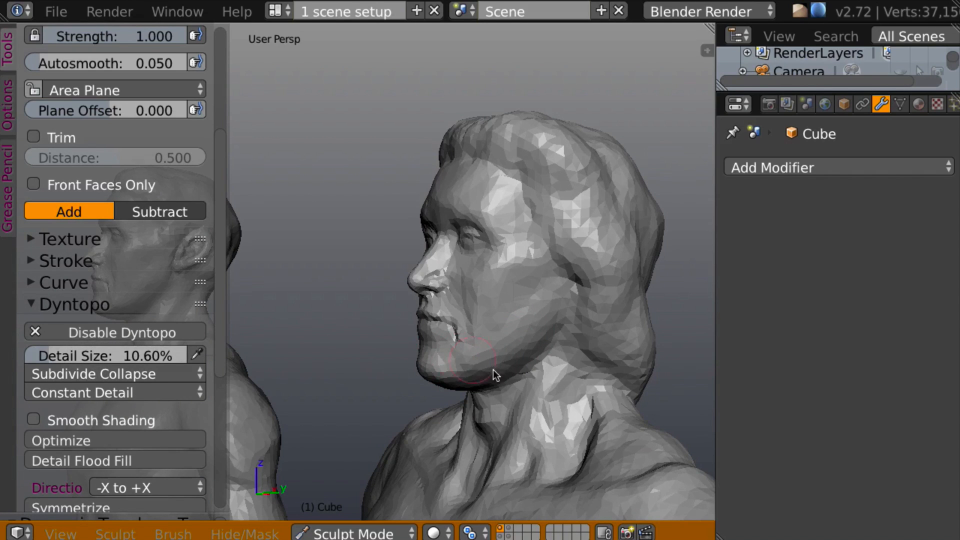
pyautogui.moveTo(493, 370)
pyautogui.mouseDown(button='middle')
pyautogui.moveTo(496, 349)
pyautogui.moveTo(551, 370)
pyautogui.moveTo(490, 356)
pyautogui.moveTo(467, 390)
pyautogui.moveTo(552, 343)
pyautogui.mouseUp(button='middle')
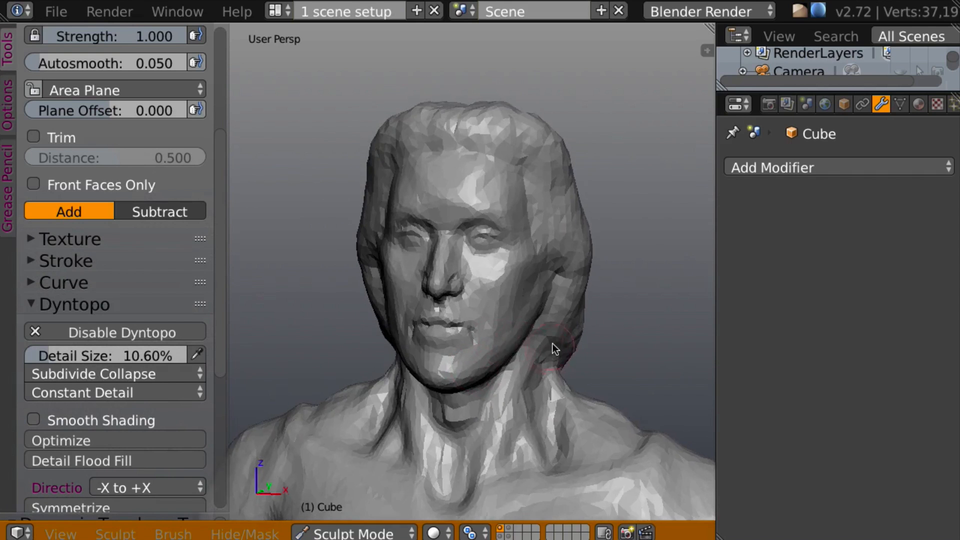
pyautogui.scroll(4, 519, 347)
pyautogui.moveTo(504, 341)
pyautogui.mouseDown()
pyautogui.moveTo(536, 344)
pyautogui.moveTo(532, 376)
pyautogui.moveTo(518, 366)
pyautogui.mouseUp()
pyautogui.moveTo(502, 383)
pyautogui.mouseDown(button='middle')
pyautogui.moveTo(380, 350)
pyautogui.moveTo(541, 361)
pyautogui.moveTo(502, 365)
pyautogui.mouseUp(button='middle')
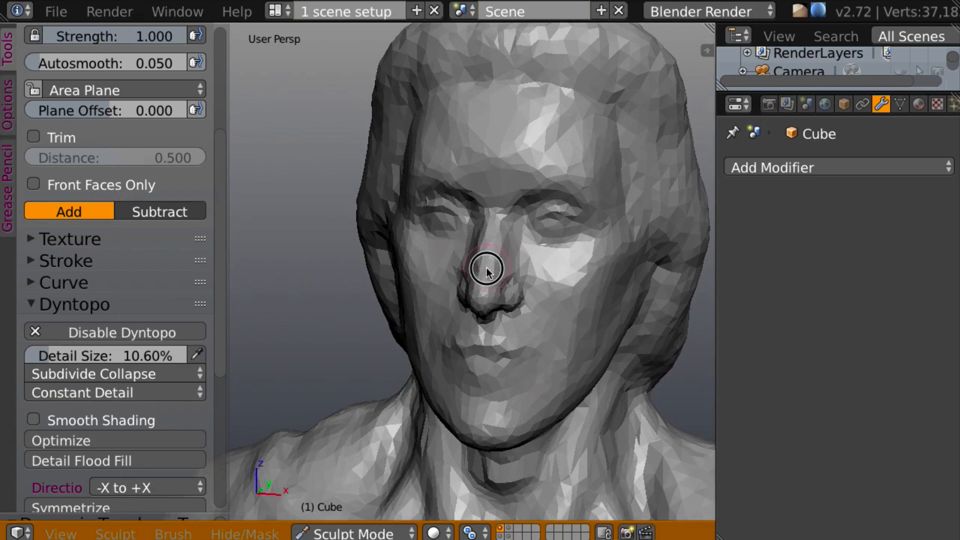
pyautogui.moveTo(486, 270); pyautogui.dragTo(498, 283)
pyautogui.moveTo(498, 283)
pyautogui.mouseDown(button='middle')
pyautogui.moveTo(341, 262)
pyautogui.moveTo(507, 271)
pyautogui.mouseUp(button='middle')
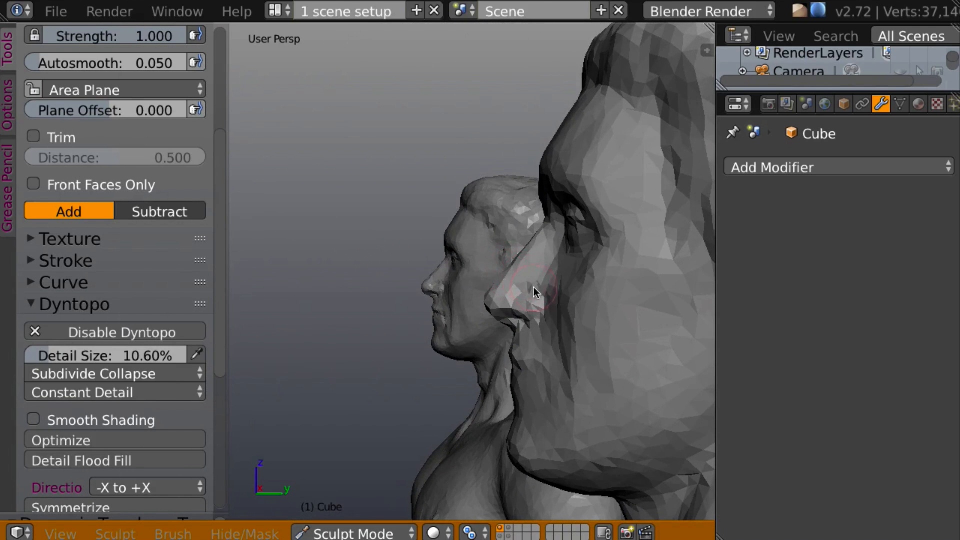
# Reshape the tip of the nose in profile with the Grab brush, using a radius of 74 px
pyautogui.press('g')
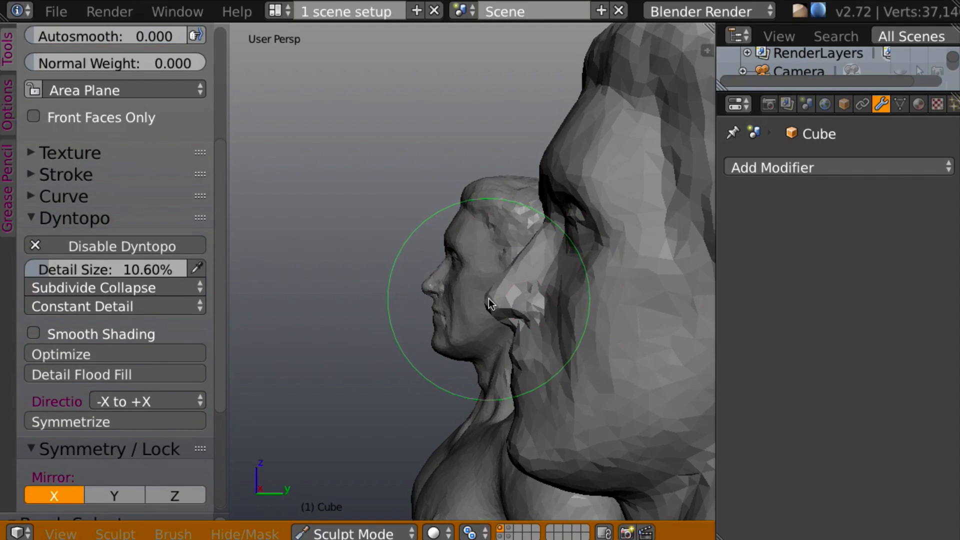
pyautogui.moveTo(226, 282); pyautogui.dragTo(229, 200)
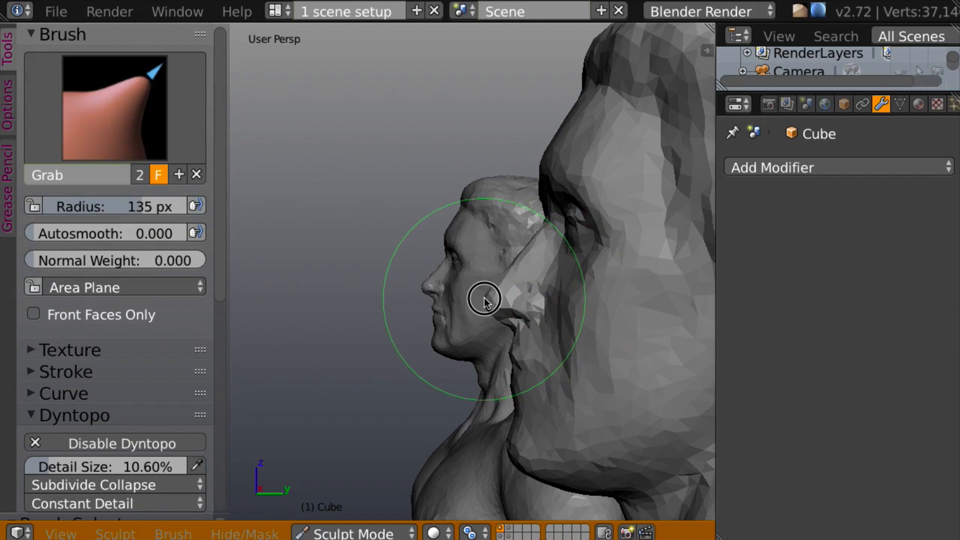
pyautogui.moveTo(484, 299); pyautogui.dragTo(484, 295)
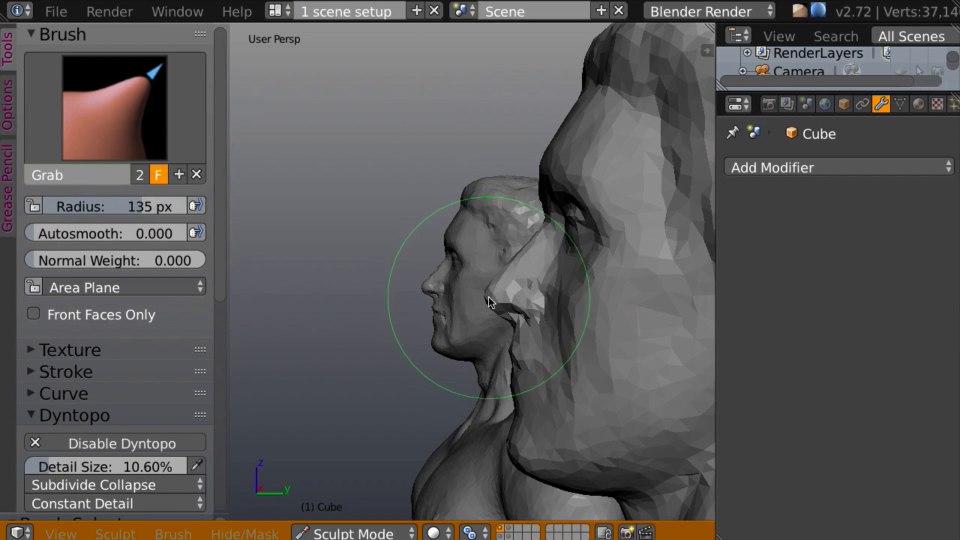
pyautogui.press('f')
pyautogui.click(441, 296)
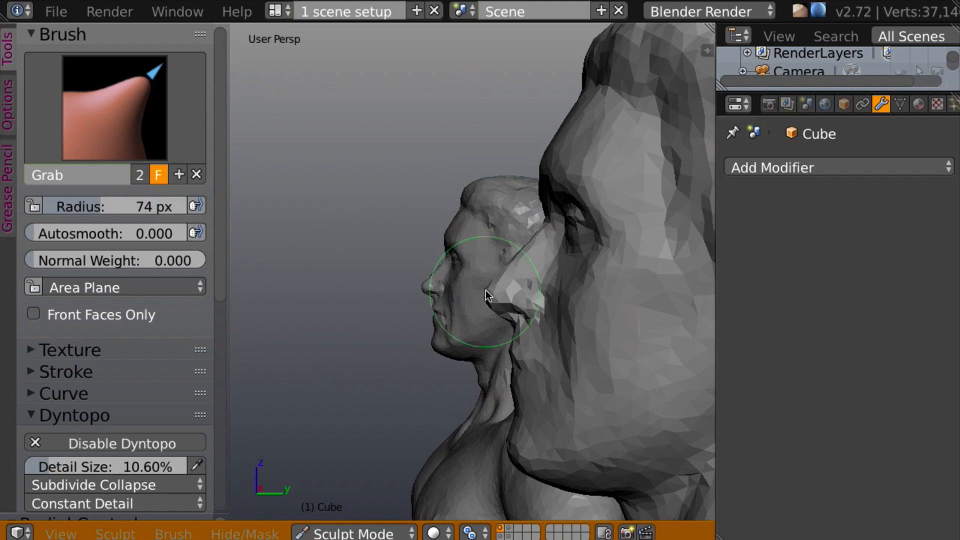
pyautogui.moveTo(486, 291); pyautogui.dragTo(486, 277)
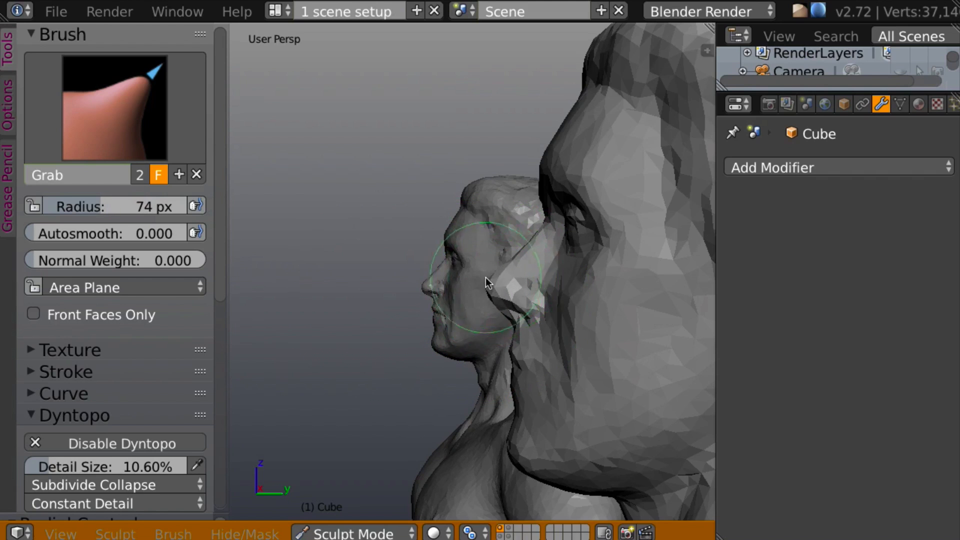
# Round out the forehead and build up the front hairline above it with Clay strokes
pyautogui.moveTo(485, 277); pyautogui.dragTo(657, 308, button='middle')
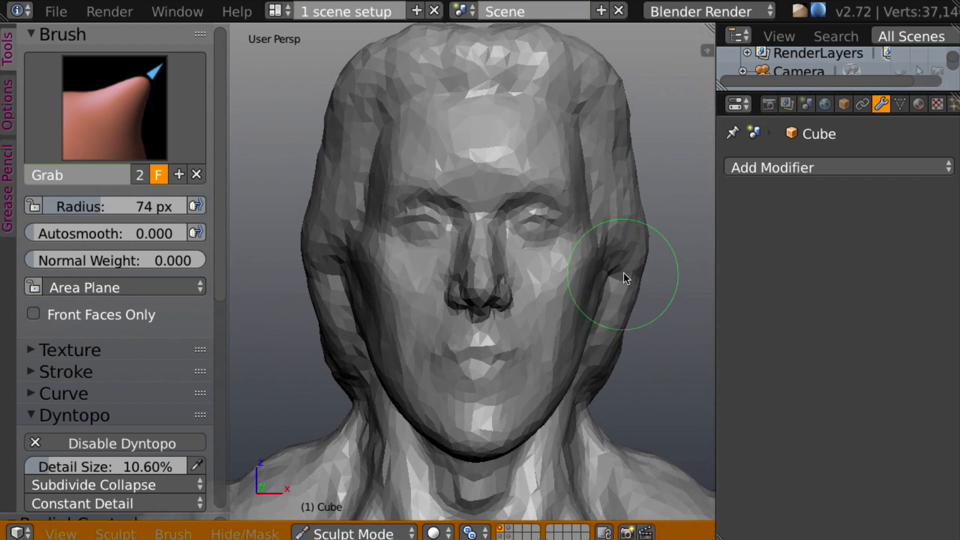
pyautogui.press('c')
pyautogui.moveTo(607, 268)
pyautogui.mouseDown(button='middle')
pyautogui.moveTo(568, 306)
pyautogui.moveTo(559, 200)
pyautogui.mouseUp(button='middle')
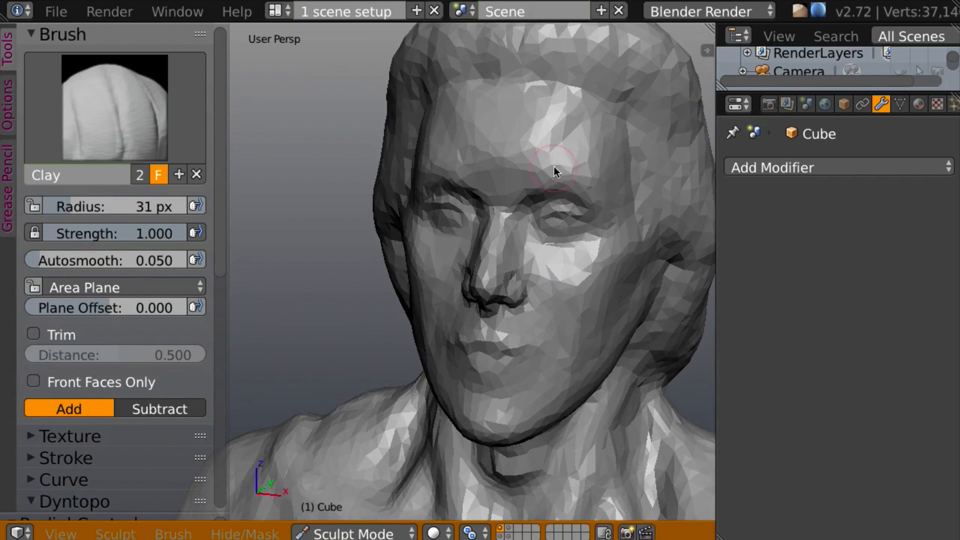
pyautogui.moveTo(617, 193)
pyautogui.mouseDown(button='middle')
pyautogui.moveTo(565, 211)
pyautogui.moveTo(661, 200)
pyautogui.moveTo(700, 217)
pyautogui.moveTo(727, 206)
pyautogui.moveTo(623, 208)
pyautogui.moveTo(637, 190)
pyautogui.moveTo(662, 208)
pyautogui.moveTo(547, 146)
pyautogui.moveTo(583, 124)
pyautogui.moveTo(625, 124)
pyautogui.moveTo(622, 165)
pyautogui.moveTo(588, 185)
pyautogui.moveTo(577, 163)
pyautogui.mouseUp(button='middle')
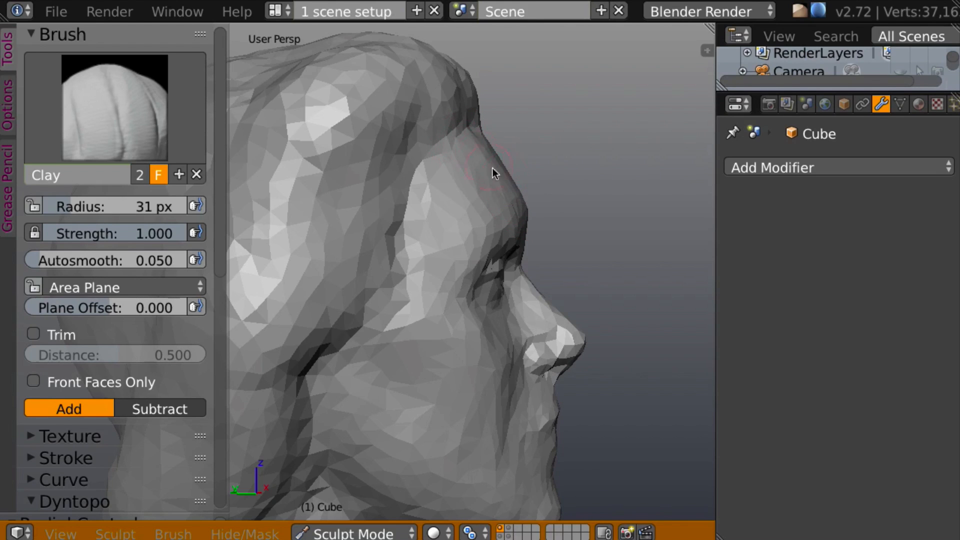
pyautogui.moveTo(546, 180)
pyautogui.mouseDown(button='middle')
pyautogui.moveTo(427, 218)
pyautogui.moveTo(396, 182)
pyautogui.mouseUp(button='middle')
pyautogui.moveTo(392, 157)
pyautogui.mouseDown()
pyautogui.moveTo(445, 149)
pyautogui.moveTo(390, 157)
pyautogui.moveTo(403, 146)
pyautogui.moveTo(414, 157)
pyautogui.moveTo(399, 180)
pyautogui.moveTo(440, 153)
pyautogui.mouseUp()
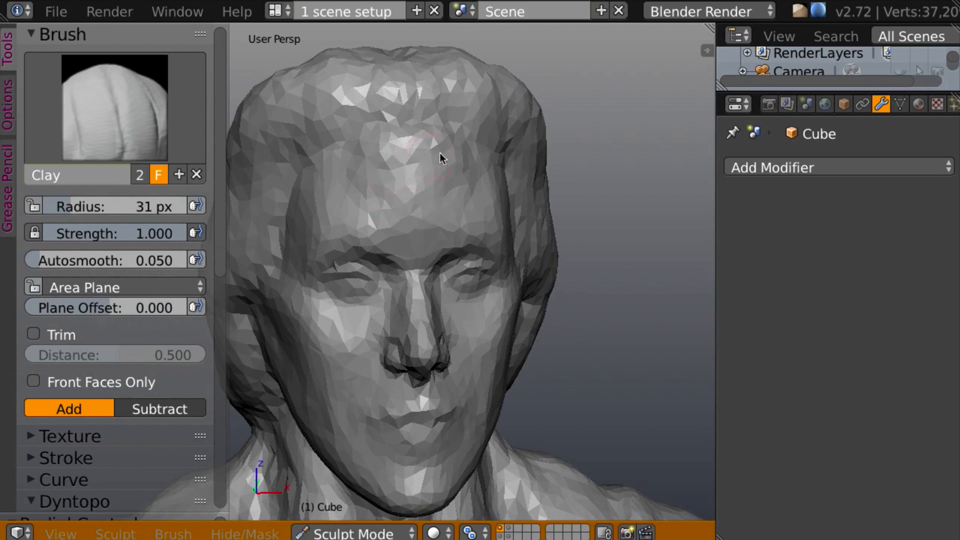
pyautogui.moveTo(440, 153)
pyautogui.mouseDown(button='middle')
pyautogui.moveTo(670, 136)
pyautogui.moveTo(543, 182)
pyautogui.moveTo(424, 136)
pyautogui.mouseUp(button='middle')
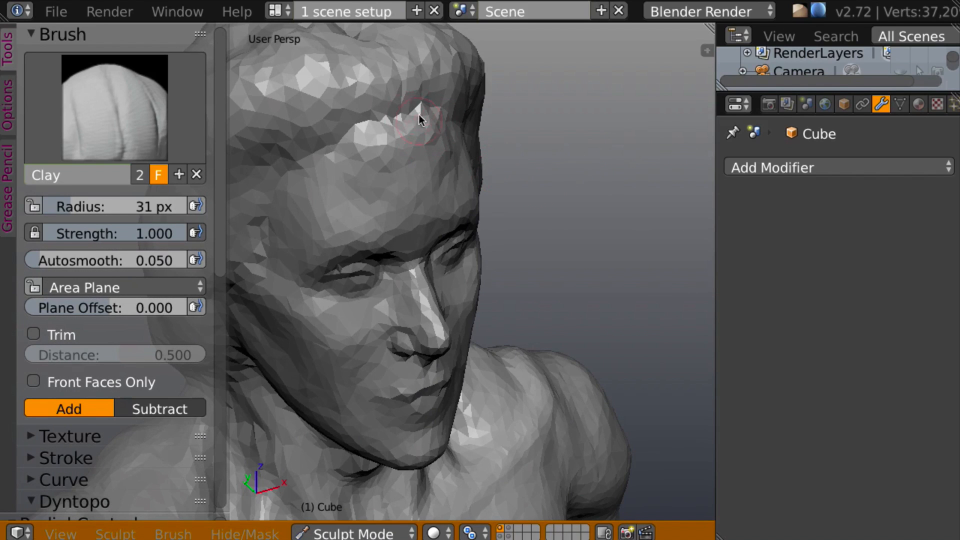
pyautogui.moveTo(418, 115)
pyautogui.mouseDown()
pyautogui.moveTo(332, 103)
pyautogui.moveTo(414, 82)
pyautogui.moveTo(354, 60)
pyautogui.moveTo(322, 30)
pyautogui.moveTo(332, 90)
pyautogui.moveTo(294, 71)
pyautogui.moveTo(298, 100)
pyautogui.mouseUp()
pyautogui.moveTo(298, 100)
pyautogui.mouseDown(button='middle')
pyautogui.moveTo(420, 90)
pyautogui.moveTo(400, 110)
pyautogui.mouseUp(button='middle')
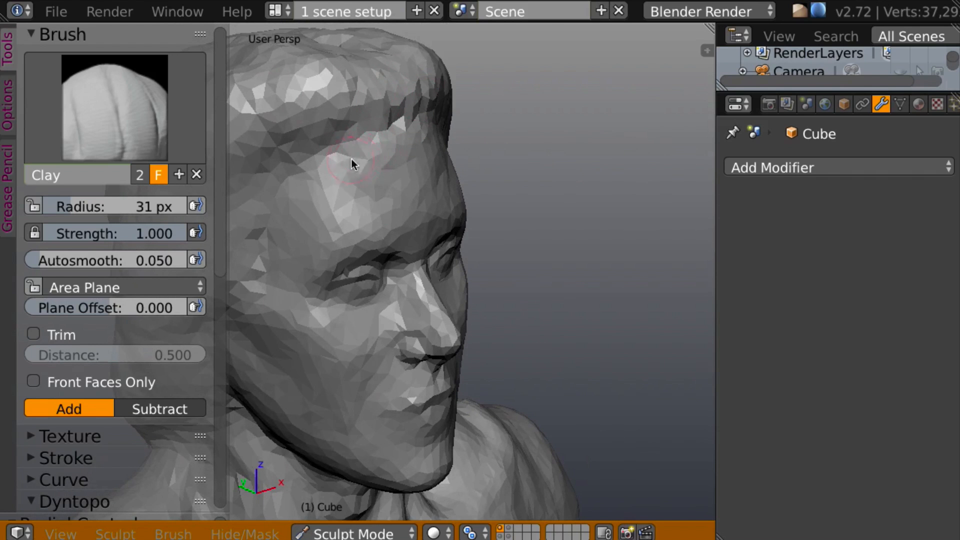
pyautogui.moveTo(367, 190)
pyautogui.mouseDown(button='middle')
pyautogui.moveTo(232, 139)
pyautogui.moveTo(444, 187)
pyautogui.moveTo(381, 191)
pyautogui.moveTo(451, 186)
pyautogui.mouseUp(button='middle')
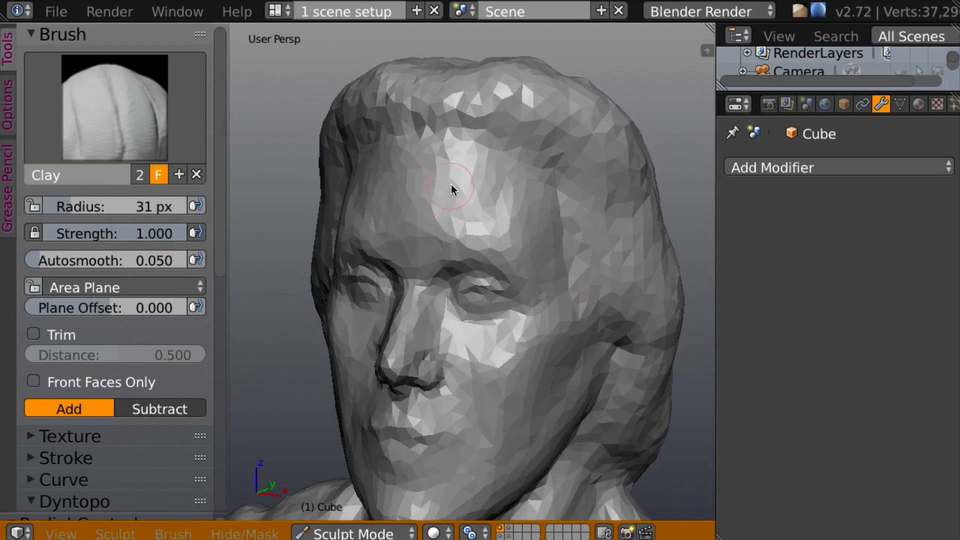
# Soften the muscles along the side of the neck below the jaw with the Clay brush
pyautogui.scroll(-4, 451, 184)
pyautogui.moveTo(440, 229)
pyautogui.mouseDown(button='middle')
pyautogui.moveTo(491, 216)
pyautogui.moveTo(591, 218)
pyautogui.moveTo(548, 223)
pyautogui.moveTo(587, 199)
pyautogui.moveTo(473, 215)
pyautogui.moveTo(320, 203)
pyautogui.moveTo(558, 214)
pyautogui.moveTo(467, 203)
pyautogui.moveTo(587, 260)
pyautogui.moveTo(575, 222)
pyautogui.moveTo(528, 265)
pyautogui.moveTo(503, 246)
pyautogui.moveTo(540, 248)
pyautogui.moveTo(527, 200)
pyautogui.moveTo(504, 173)
pyautogui.moveTo(647, 158)
pyautogui.moveTo(525, 159)
pyautogui.moveTo(577, 153)
pyautogui.moveTo(529, 229)
pyautogui.moveTo(496, 236)
pyautogui.mouseUp(button='middle')
pyautogui.moveTo(532, 345)
pyautogui.mouseDown()
pyautogui.moveTo(506, 376)
pyautogui.moveTo(538, 352)
pyautogui.moveTo(524, 382)
pyautogui.mouseUp()
pyautogui.moveTo(583, 314); pyautogui.dragTo(628, 316, button='middle')
pyautogui.moveTo(557, 338)
pyautogui.mouseDown()
pyautogui.moveTo(551, 382)
pyautogui.moveTo(545, 354)
pyautogui.moveTo(559, 349)
pyautogui.mouseUp()
pyautogui.moveTo(559, 349); pyautogui.dragTo(604, 337, button='middle')
pyautogui.moveTo(604, 337)
pyautogui.mouseDown()
pyautogui.moveTo(602, 320)
pyautogui.moveTo(613, 323)
pyautogui.mouseUp()
pyautogui.moveTo(613, 323); pyautogui.dragTo(571, 331, button='middle')
# Soften the throat and the base of the neck above the collarbone
pyautogui.moveTo(501, 343)
pyautogui.mouseDown()
pyautogui.moveTo(482, 354)
pyautogui.moveTo(489, 347)
pyautogui.mouseUp()
pyautogui.moveTo(488, 347); pyautogui.dragTo(507, 254, button='middle')
pyautogui.moveTo(483, 334); pyautogui.dragTo(488, 332)
pyautogui.moveTo(488, 332)
pyautogui.mouseDown(button='middle')
pyautogui.moveTo(346, 364)
pyautogui.moveTo(456, 378)
pyautogui.moveTo(554, 367)
pyautogui.mouseUp(button='middle')
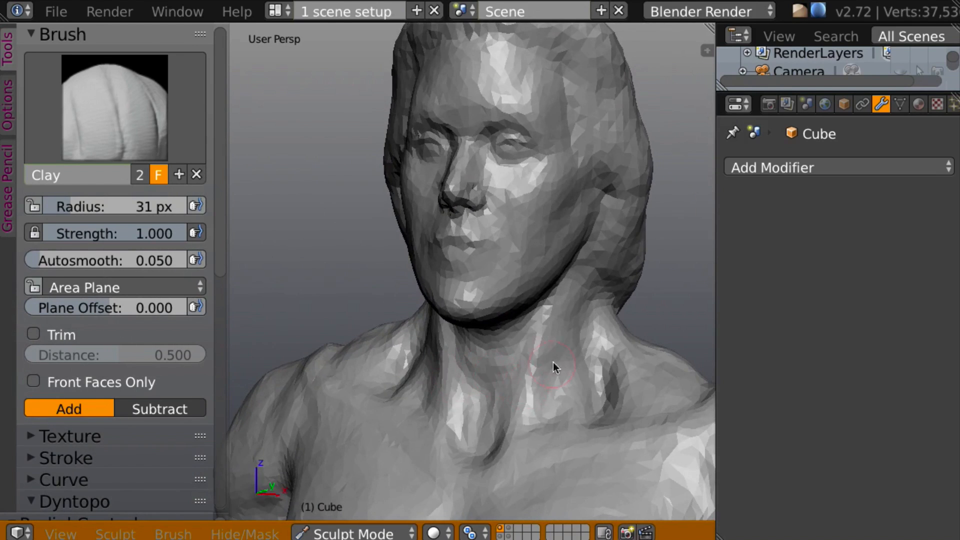
pyautogui.moveTo(554, 367)
pyautogui.mouseDown()
pyautogui.moveTo(523, 413)
pyautogui.moveTo(538, 399)
pyautogui.moveTo(583, 400)
pyautogui.mouseUp()
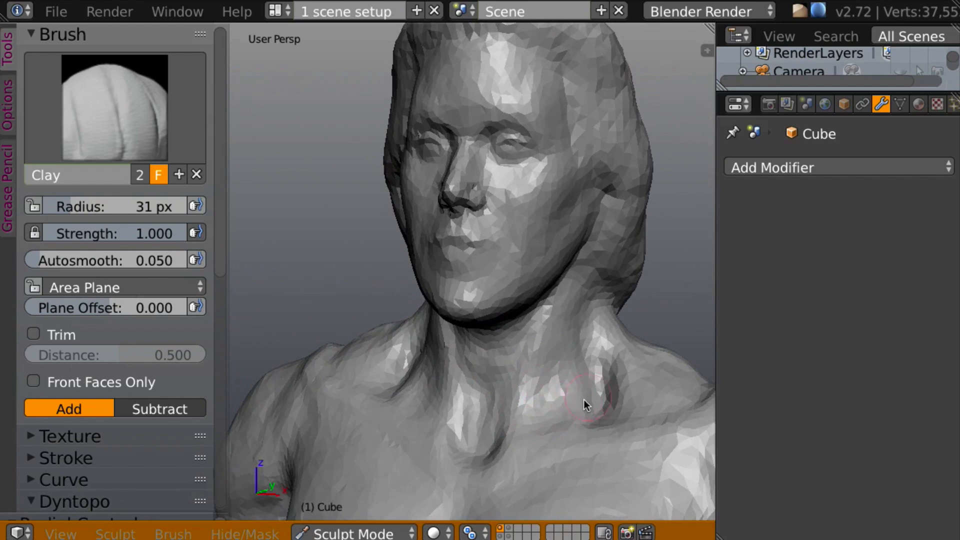
pyautogui.moveTo(595, 376)
pyautogui.mouseDown(button='middle')
pyautogui.moveTo(511, 349)
pyautogui.moveTo(664, 369)
pyautogui.moveTo(515, 385)
pyautogui.moveTo(563, 389)
pyautogui.mouseUp(button='middle')
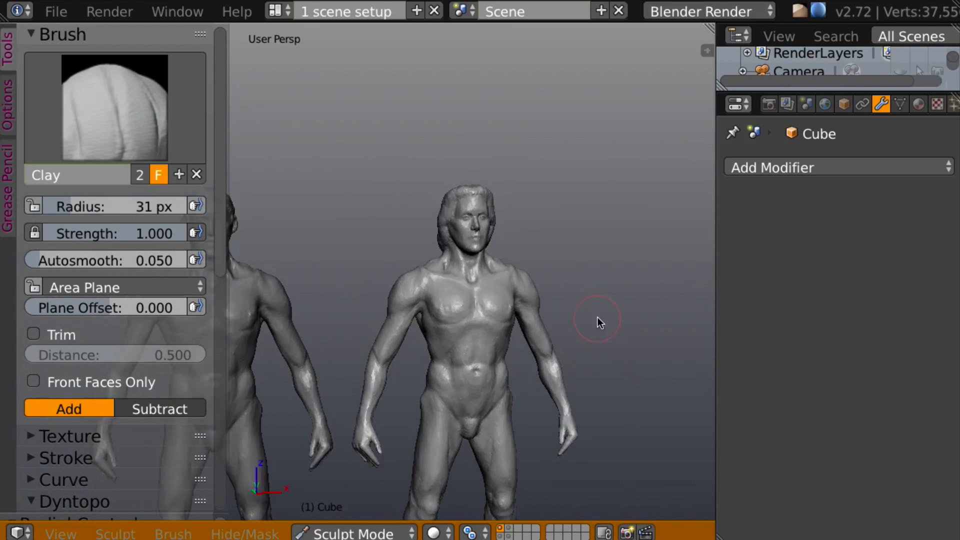
# Narrow the long-haired figure's shoulders and chest with the Grab brush at a radius of 157 px
pyautogui.moveTo(598, 317)
pyautogui.mouseDown(button='middle')
pyautogui.moveTo(526, 326)
pyautogui.moveTo(627, 295)
pyautogui.moveTo(593, 314)
pyautogui.moveTo(614, 314)
pyautogui.moveTo(590, 310)
pyautogui.moveTo(592, 289)
pyautogui.moveTo(551, 289)
pyautogui.moveTo(538, 266)
pyautogui.mouseUp(button='middle')
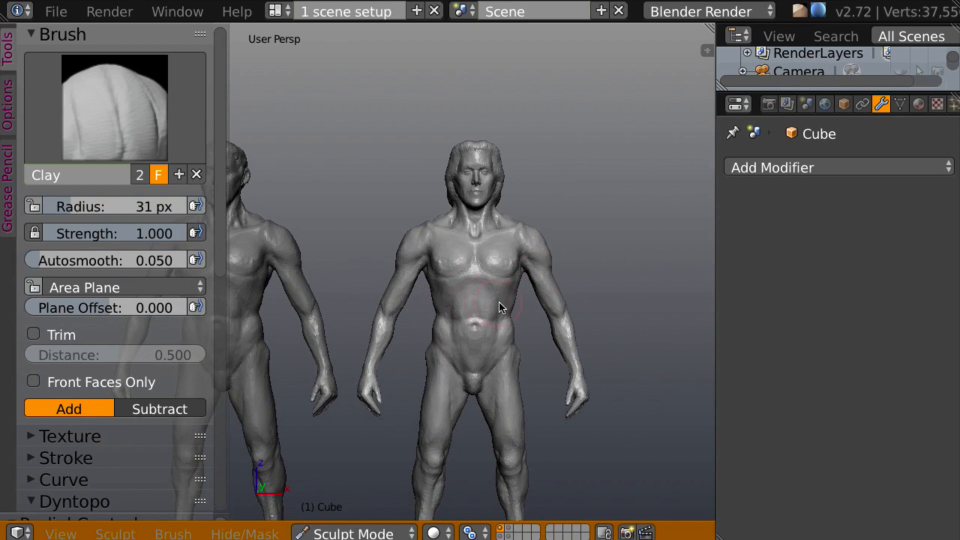
pyautogui.press('g')
pyautogui.press('f')
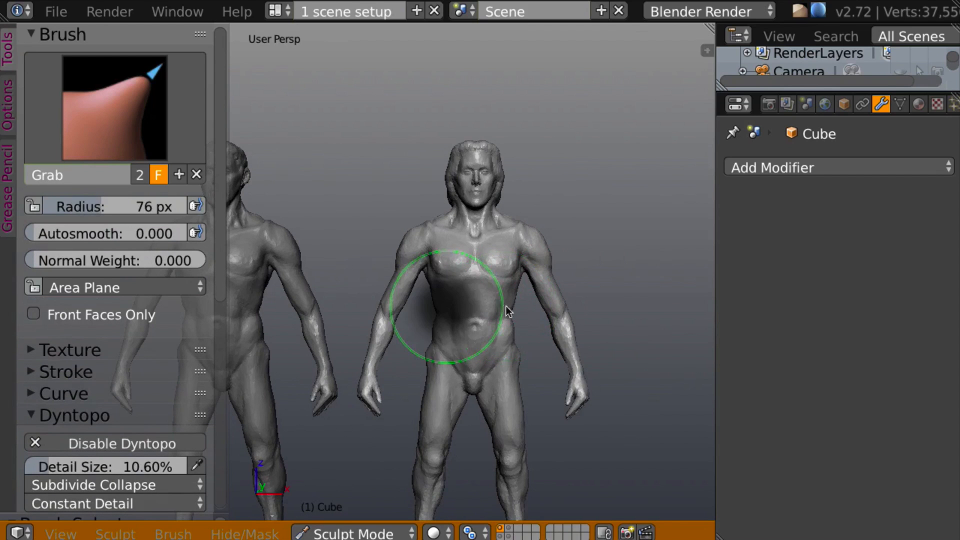
pyautogui.click(559, 317)
pyautogui.moveTo(601, 308)
pyautogui.mouseDown(button='middle')
pyautogui.moveTo(629, 331)
pyautogui.moveTo(667, 330)
pyautogui.mouseUp(button='middle')
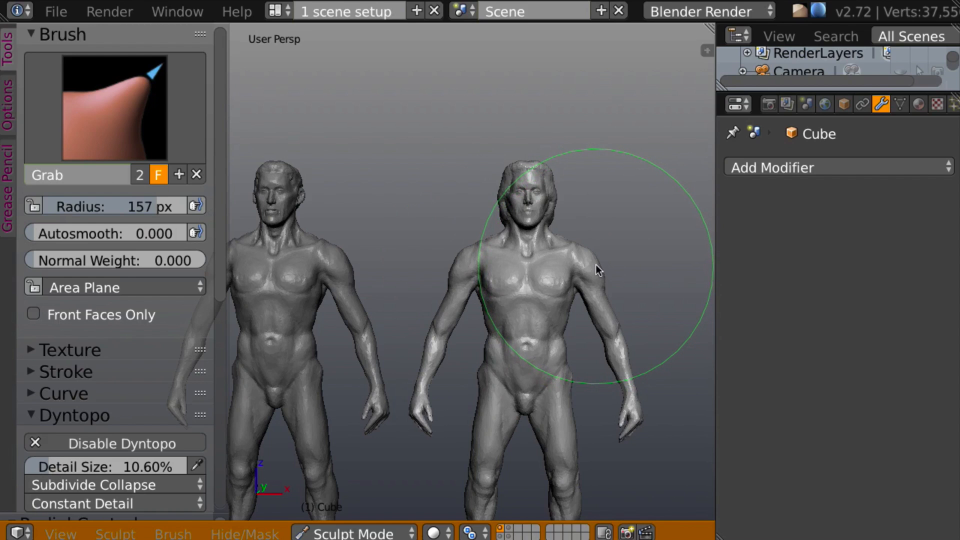
pyautogui.moveTo(598, 266); pyautogui.dragTo(586, 266)
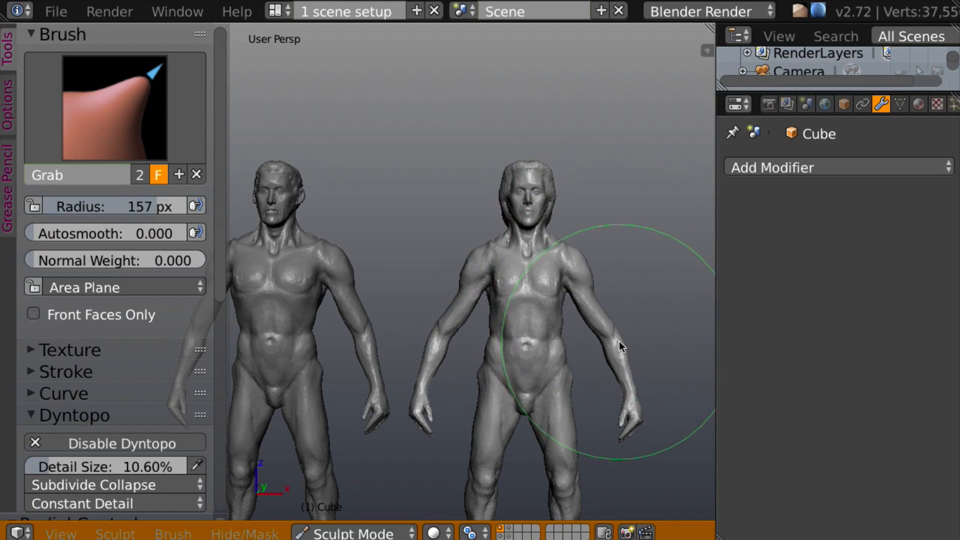
pyautogui.moveTo(614, 334); pyautogui.dragTo(608, 334)
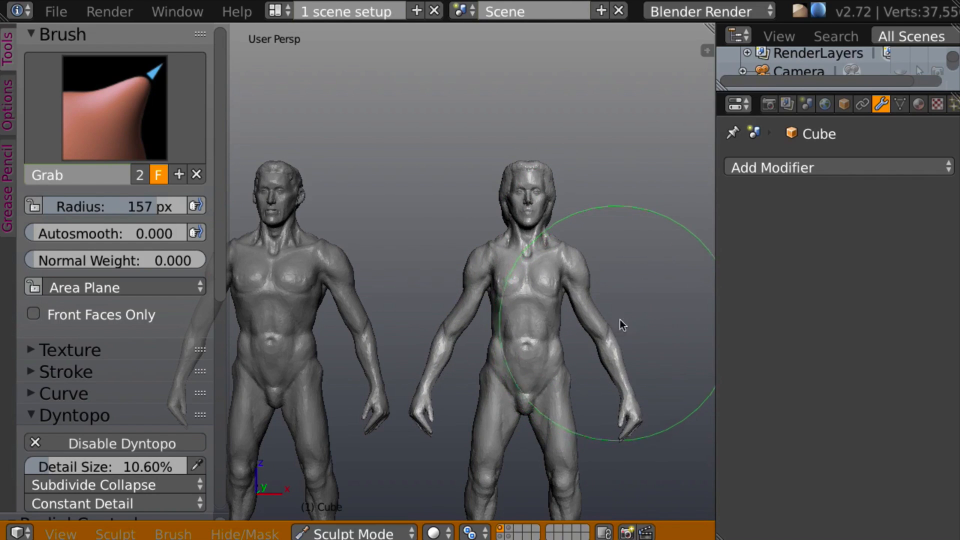
# Refine the shape of the upper arms near the armpits with the Grab brush at a radius of 67 px
pyautogui.press('f')
pyautogui.click(555, 310)
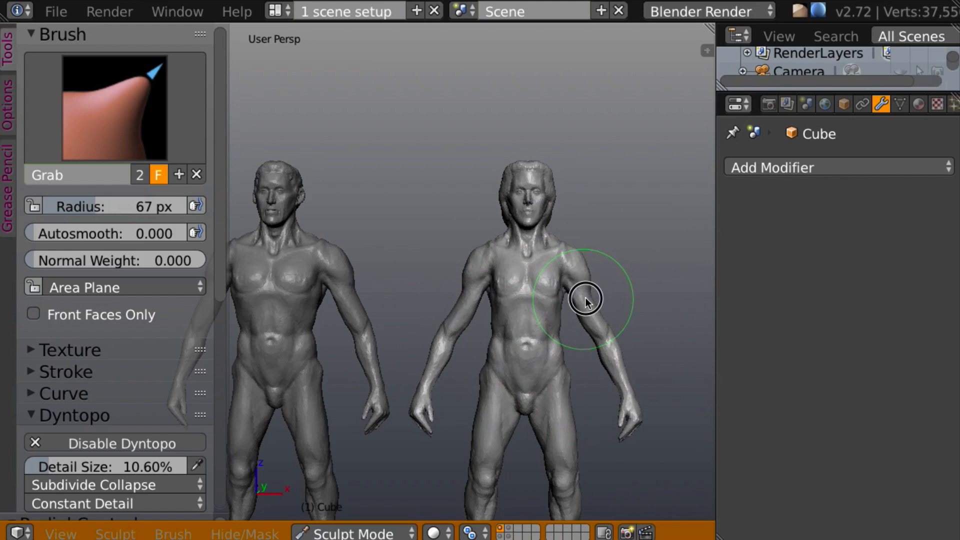
pyautogui.moveTo(588, 305); pyautogui.dragTo(591, 303)
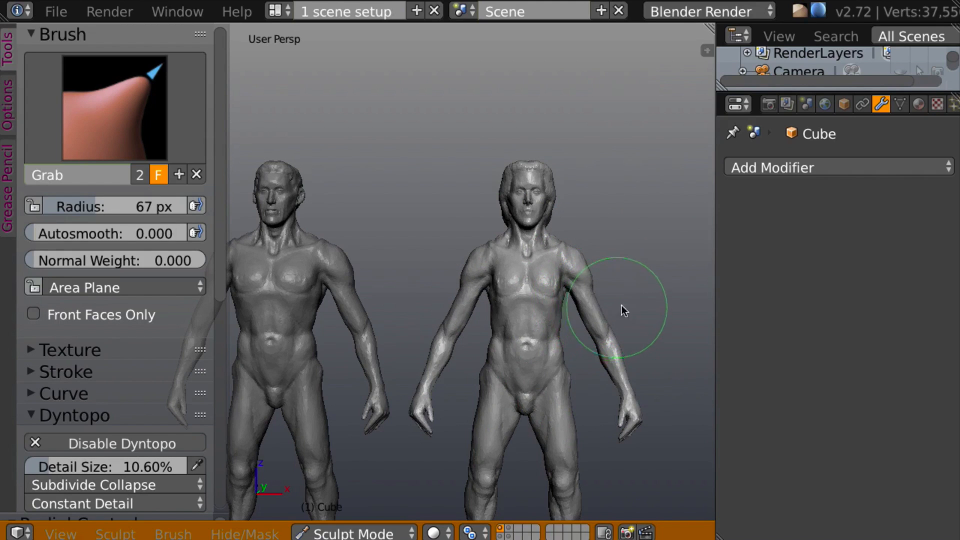
# Reshape the hips and outer thighs with the Grab brush at a radius of 95 px
pyautogui.moveTo(622, 306); pyautogui.dragTo(602, 314, button='middle')
pyautogui.scroll(2, 619, 293)
pyautogui.scroll(2, 641, 278)
pyautogui.moveTo(562, 259); pyautogui.dragTo(569, 286, button='middle')
pyautogui.keyDown('shift'); pyautogui.moveTo(582, 340); pyautogui.dragTo(580, 255, button='middle'); pyautogui.keyUp('shift')
pyautogui.moveTo(553, 326); pyautogui.dragTo(544, 330, button='middle')
pyautogui.keyDown('ctrl'); pyautogui.moveTo(552, 336); pyautogui.dragTo(544, 363, button='middle'); pyautogui.keyUp('ctrl')
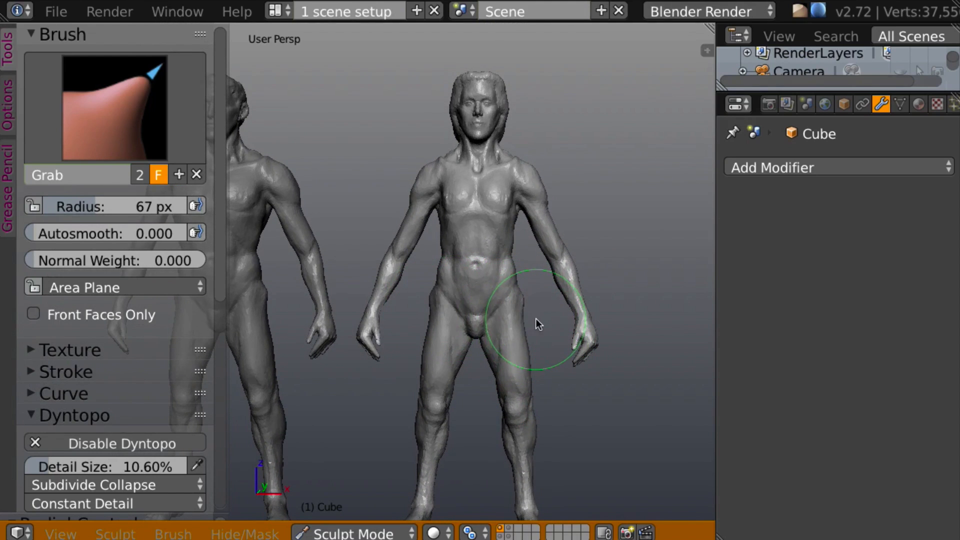
pyautogui.press('f')
pyautogui.click(556, 332)
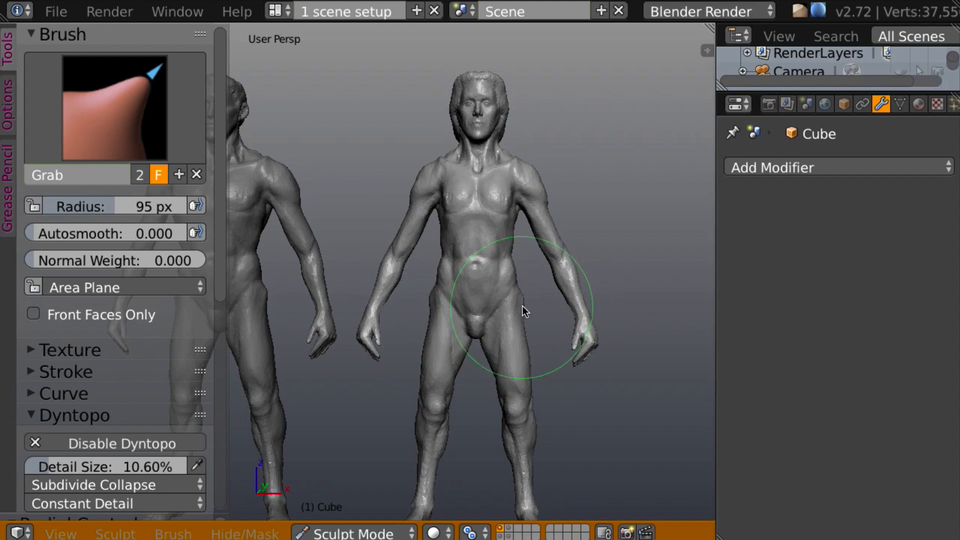
pyautogui.moveTo(520, 300); pyautogui.dragTo(520, 300)
# Reshape the crotch area between the thighs with the Grab brush
pyautogui.moveTo(520, 300)
pyautogui.mouseDown(button='middle')
pyautogui.moveTo(619, 325)
pyautogui.moveTo(223, 315)
pyautogui.moveTo(563, 317)
pyautogui.moveTo(568, 298)
pyautogui.moveTo(591, 288)
pyautogui.mouseUp(button='middle')
pyautogui.scroll(2, 591, 281)
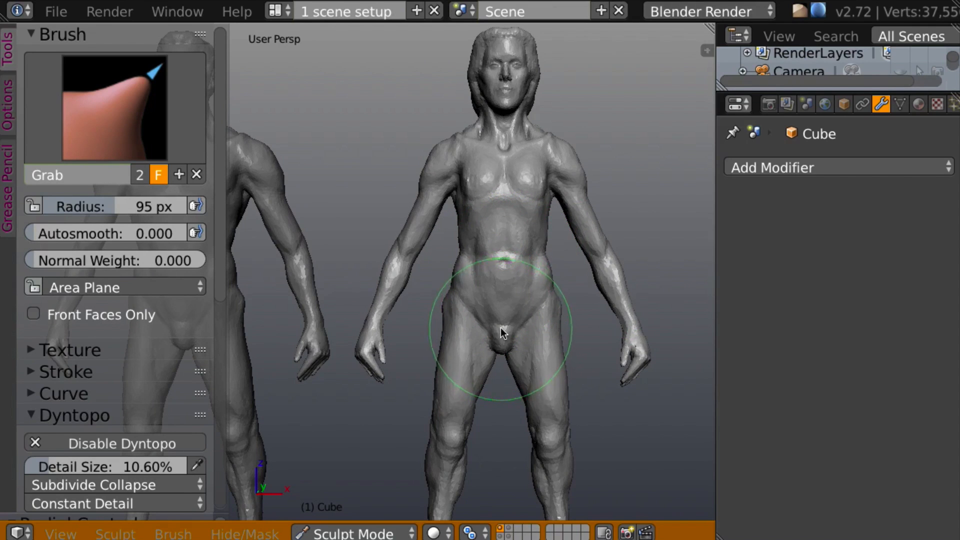
pyautogui.keyDown('shift'); pyautogui.moveTo(546, 337); pyautogui.dragTo(540, 292, button='middle'); pyautogui.keyUp('shift')
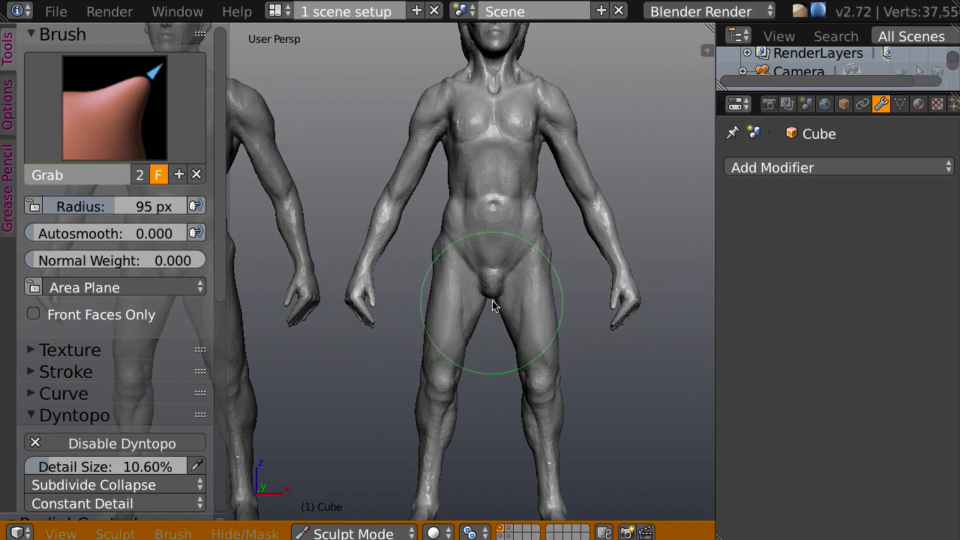
pyautogui.moveTo(493, 275); pyautogui.dragTo(500, 284)
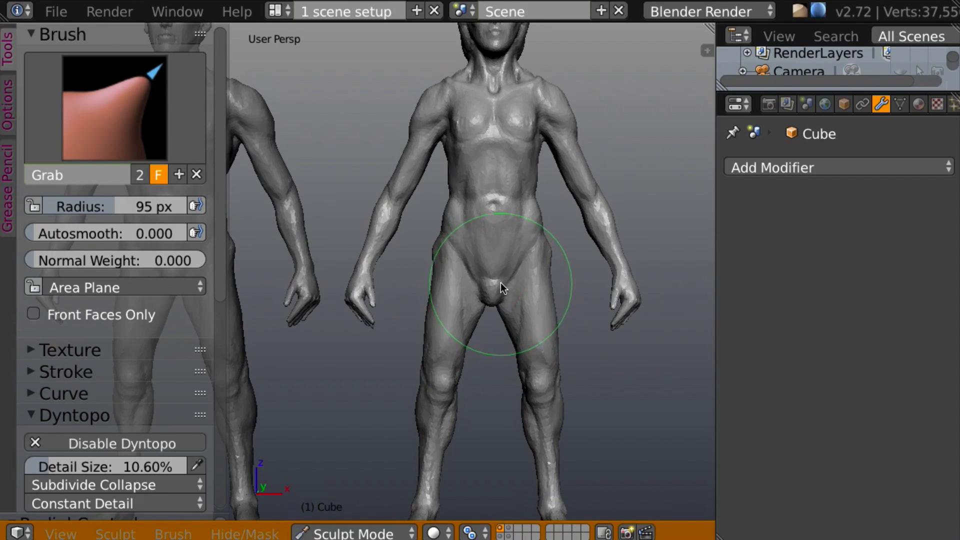
# Smooth out the crotch bulge and fill in the groin area with the Clay brush at a radius of 31 px
pyautogui.press('c')
pyautogui.keyDown('ctrl'); pyautogui.moveTo(608, 336); pyautogui.dragTo(608, 293, button='middle'); pyautogui.keyUp('ctrl')
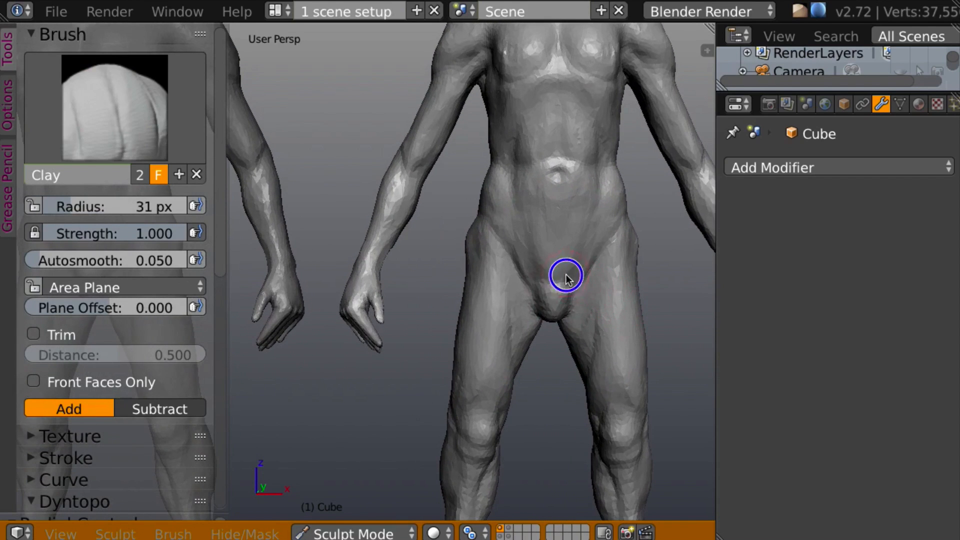
pyautogui.moveTo(566, 276)
pyautogui.mouseDown()
pyautogui.moveTo(554, 302)
pyautogui.moveTo(559, 276)
pyautogui.mouseUp()
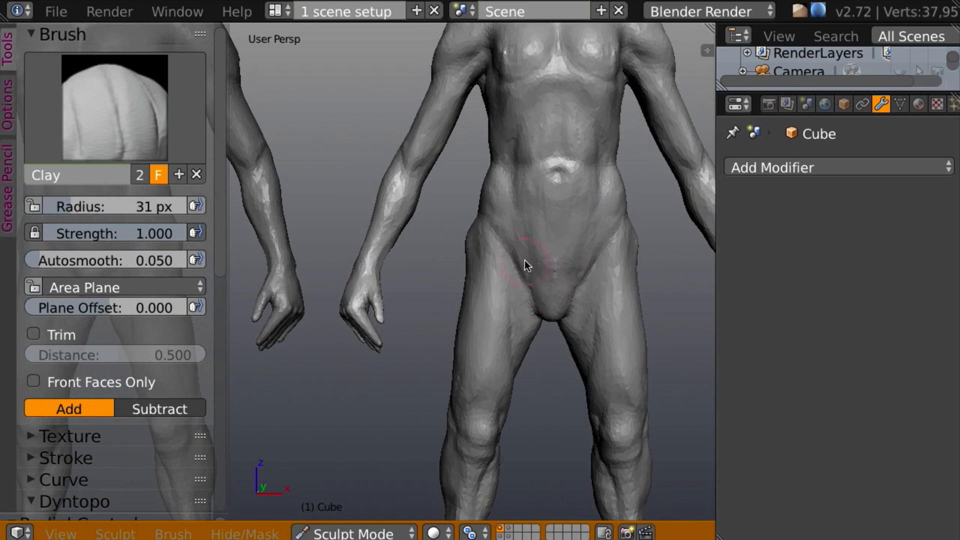
pyautogui.moveTo(517, 251)
pyautogui.mouseDown()
pyautogui.moveTo(550, 292)
pyautogui.moveTo(548, 315)
pyautogui.mouseUp()
pyautogui.moveTo(550, 302)
pyautogui.mouseDown(button='middle')
pyautogui.moveTo(574, 250)
pyautogui.moveTo(580, 268)
pyautogui.moveTo(548, 286)
pyautogui.moveTo(566, 270)
pyautogui.mouseUp(button='middle')
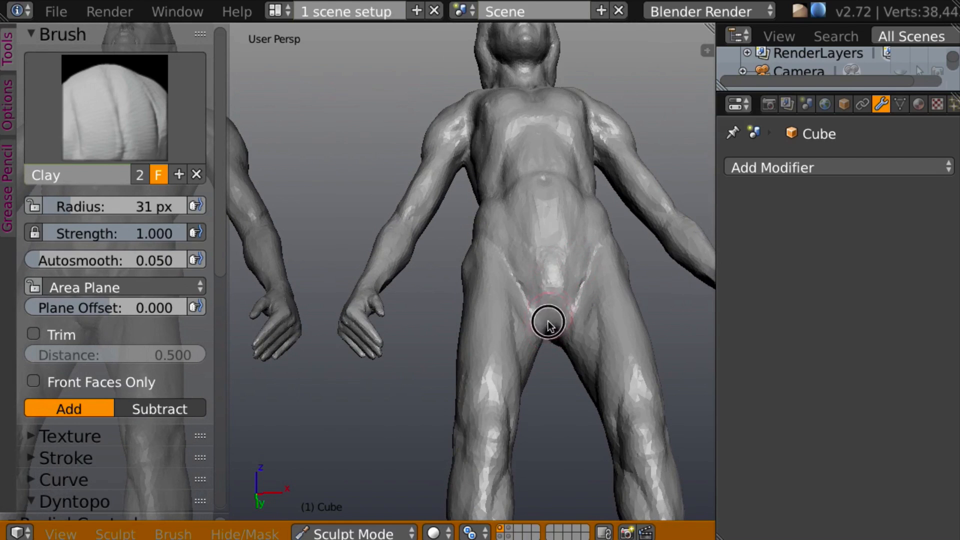
pyautogui.moveTo(548, 326)
pyautogui.mouseDown(button='middle')
pyautogui.moveTo(535, 380)
pyautogui.moveTo(583, 291)
pyautogui.moveTo(649, 322)
pyautogui.moveTo(591, 302)
pyautogui.moveTo(583, 338)
pyautogui.moveTo(587, 289)
pyautogui.mouseUp(button='middle')
pyautogui.moveTo(519, 257)
pyautogui.mouseDown(button='middle')
pyautogui.moveTo(464, 196)
pyautogui.moveTo(601, 228)
pyautogui.moveTo(534, 226)
pyautogui.moveTo(476, 194)
pyautogui.mouseUp(button='middle')
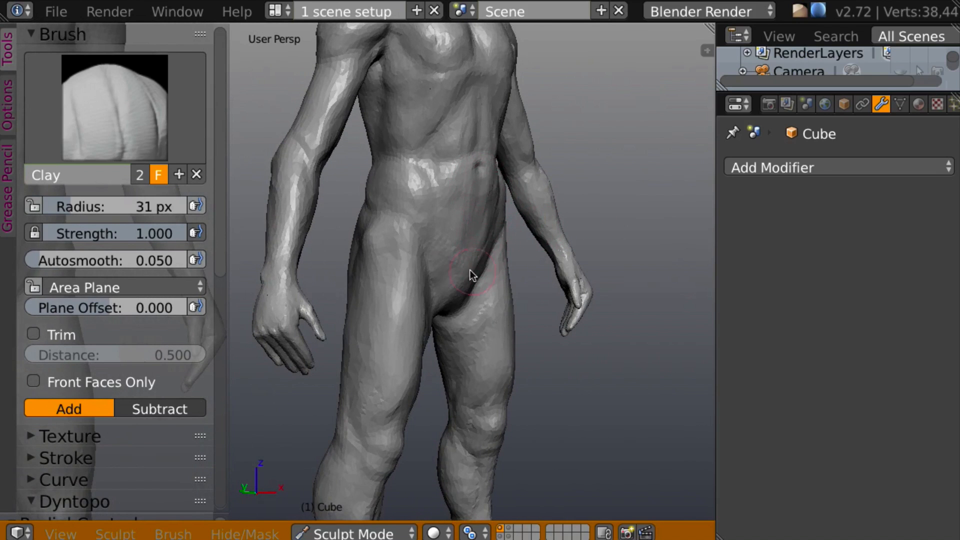
pyautogui.moveTo(469, 270)
pyautogui.mouseDown(button='middle')
pyautogui.moveTo(459, 257)
pyautogui.moveTo(506, 240)
pyautogui.moveTo(615, 270)
pyautogui.moveTo(574, 280)
pyautogui.moveTo(566, 254)
pyautogui.moveTo(494, 238)
pyautogui.mouseUp(button='middle')
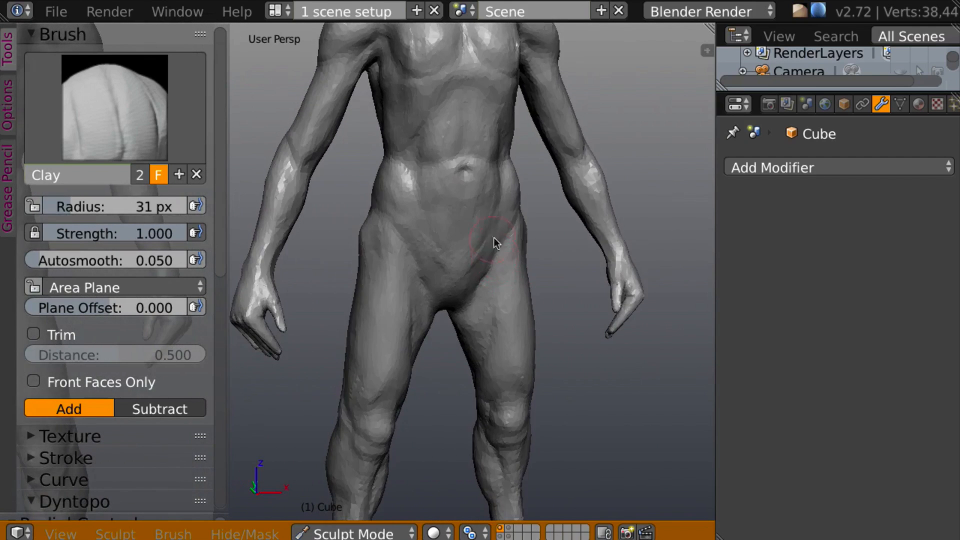
# Build up a rounded lower belly between the navel and the groin with the Clay brush
pyautogui.moveTo(446, 210)
pyautogui.mouseDown()
pyautogui.moveTo(470, 210)
pyautogui.moveTo(470, 240)
pyautogui.moveTo(441, 239)
pyautogui.mouseUp()
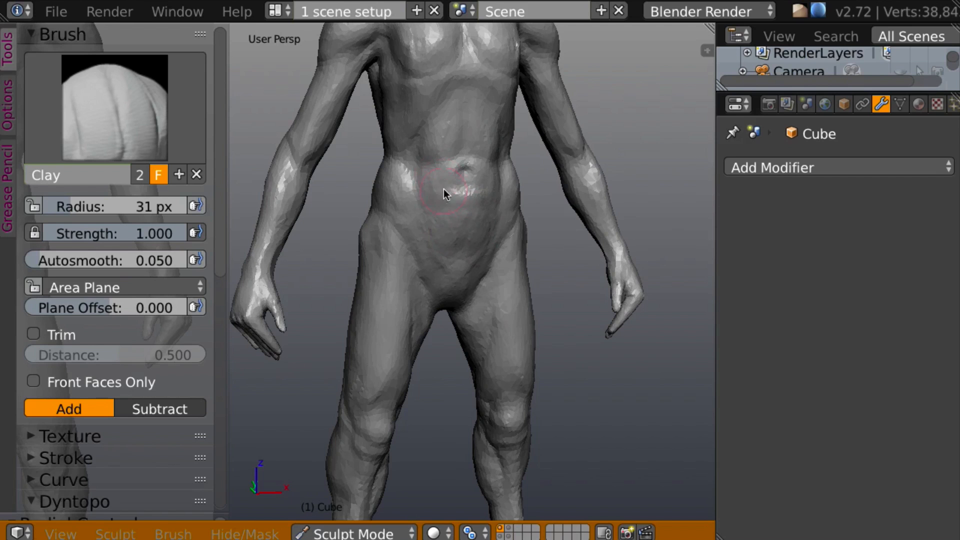
pyautogui.moveTo(455, 196)
pyautogui.mouseDown(button='middle')
pyautogui.moveTo(675, 206)
pyautogui.moveTo(572, 209)
pyautogui.moveTo(485, 237)
pyautogui.mouseUp(button='middle')
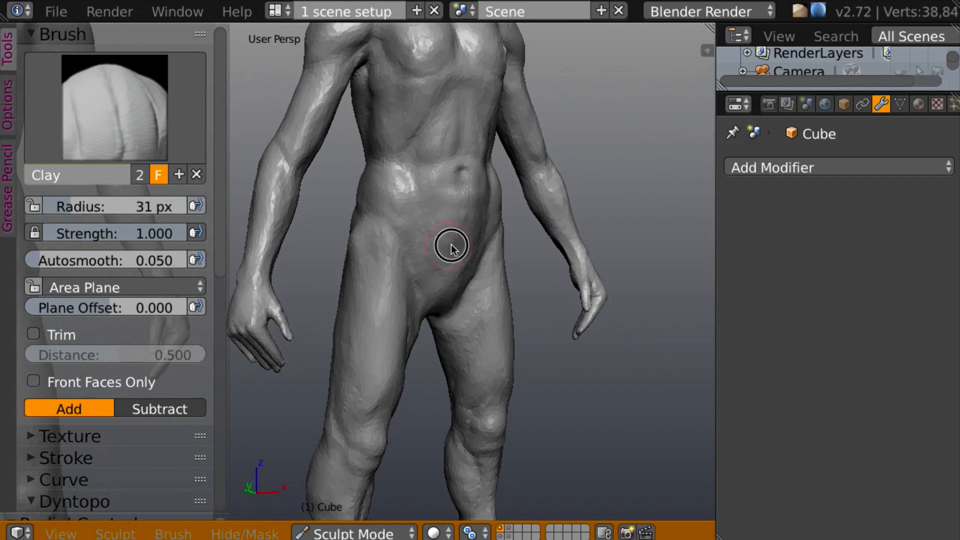
pyautogui.moveTo(444, 257); pyautogui.dragTo(468, 230)
pyautogui.moveTo(468, 230)
pyautogui.mouseDown(button='middle')
pyautogui.moveTo(575, 228)
pyautogui.moveTo(505, 236)
pyautogui.moveTo(449, 214)
pyautogui.moveTo(392, 230)
pyautogui.moveTo(473, 242)
pyautogui.moveTo(505, 223)
pyautogui.moveTo(482, 330)
pyautogui.mouseUp(button='middle')
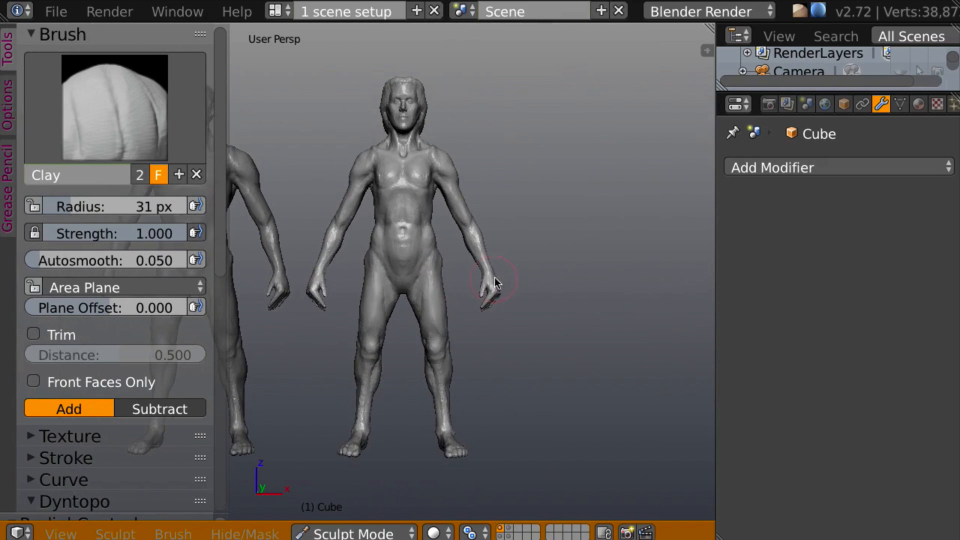
pyautogui.moveTo(494, 277)
pyautogui.keyDown('shift'); pyautogui.mouseDown(button='middle')
pyautogui.moveTo(568, 307)
pyautogui.moveTo(584, 289)
pyautogui.moveTo(593, 298)
pyautogui.moveTo(578, 293)
pyautogui.moveTo(587, 292)
pyautogui.moveTo(571, 271)
pyautogui.moveTo(592, 278)
pyautogui.moveTo(577, 260)
pyautogui.mouseUp(button='middle'); pyautogui.keyUp('shift')
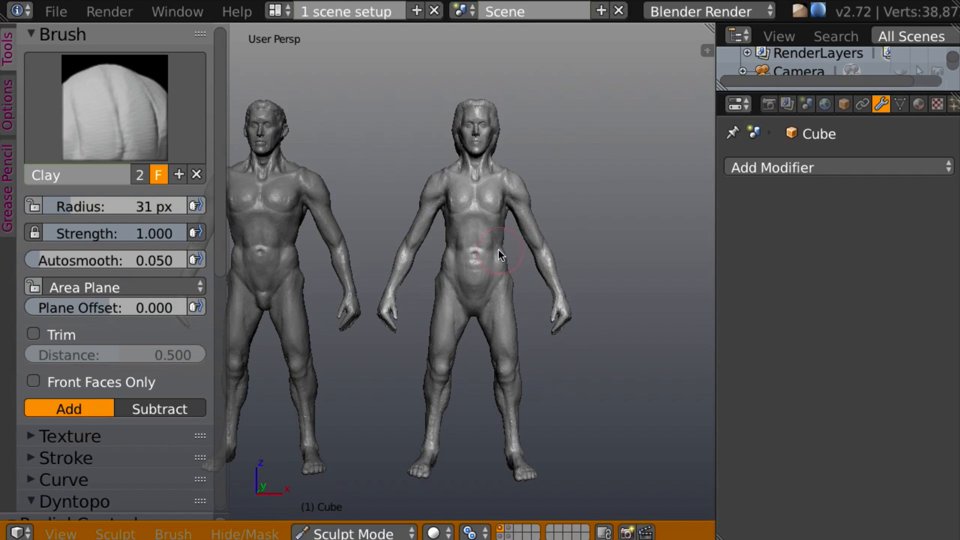
# Refine the contour of the waist with the Grab brush at a radius of 67 px
pyautogui.press('f')
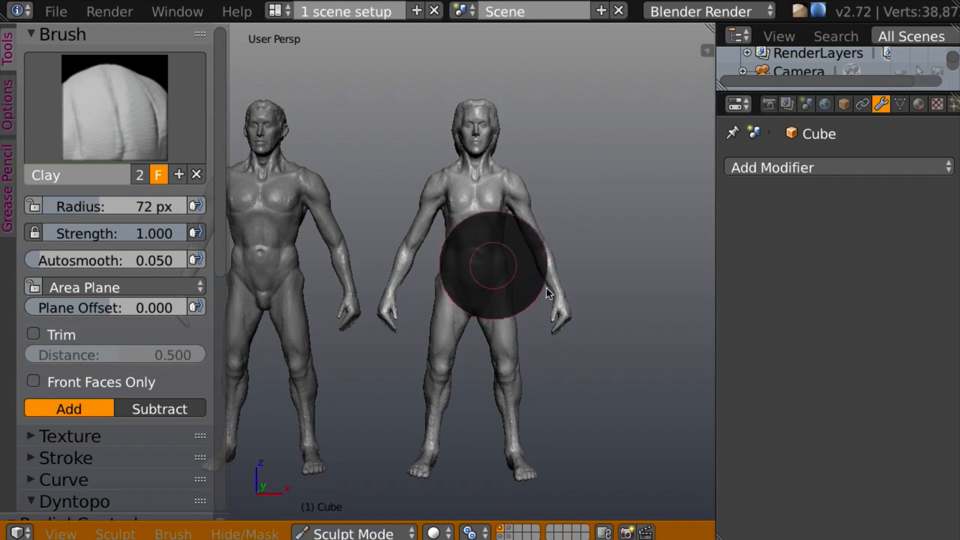
pyautogui.click(558, 299)
pyautogui.scroll(3, 558, 295)
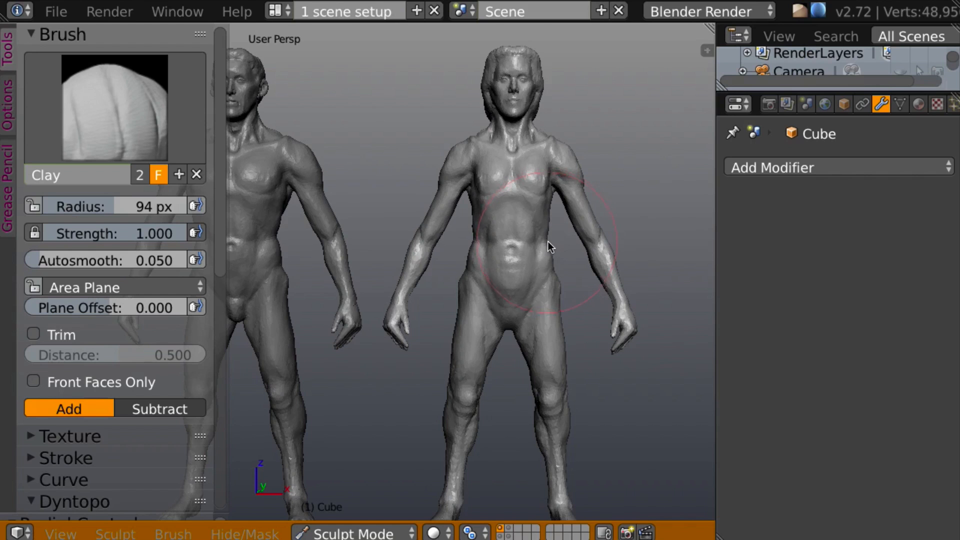
pyautogui.moveTo(572, 271)
pyautogui.mouseDown(button='middle')
pyautogui.moveTo(540, 315)
pyautogui.moveTo(562, 259)
pyautogui.mouseUp(button='middle')
pyautogui.press('g')
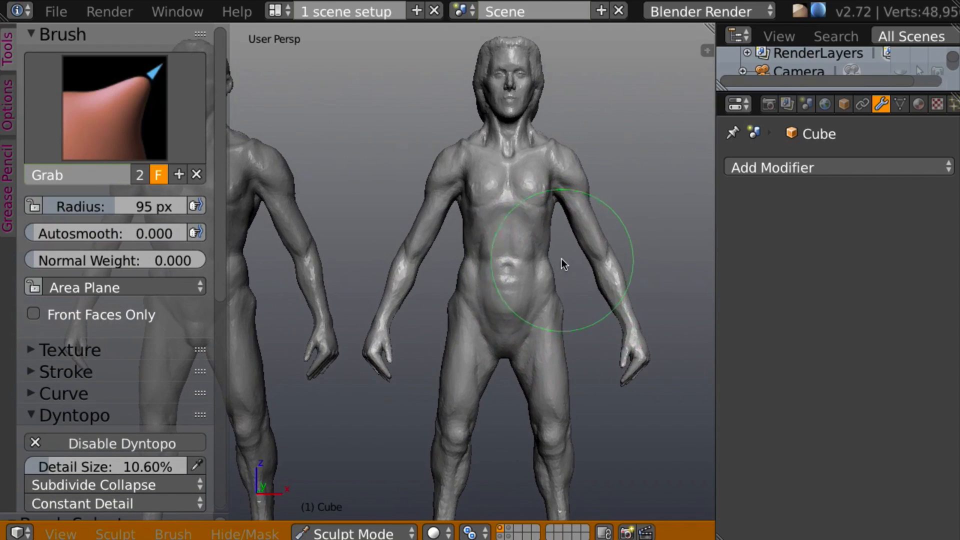
pyautogui.press('f')
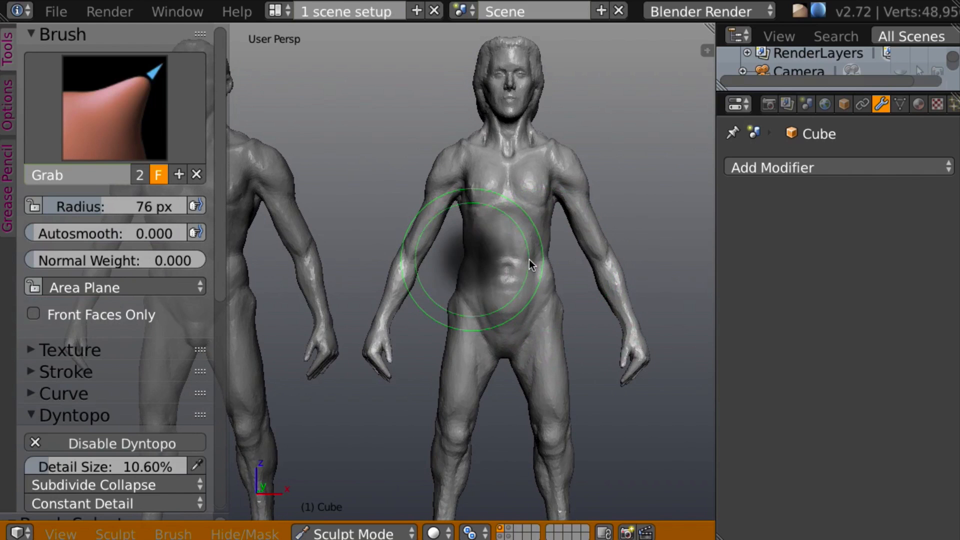
pyautogui.click(521, 260)
pyautogui.moveTo(547, 258); pyautogui.dragTo(547, 255)
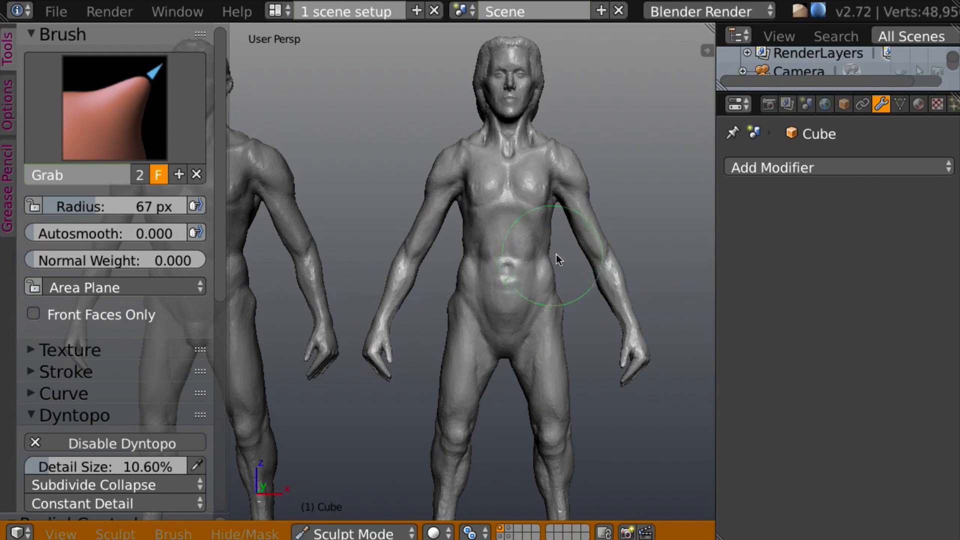
# Enlarge the Grab brush radius to 148 px and mask the whole figure except its forearms and hands
pyautogui.press('f')
pyautogui.click(653, 318)
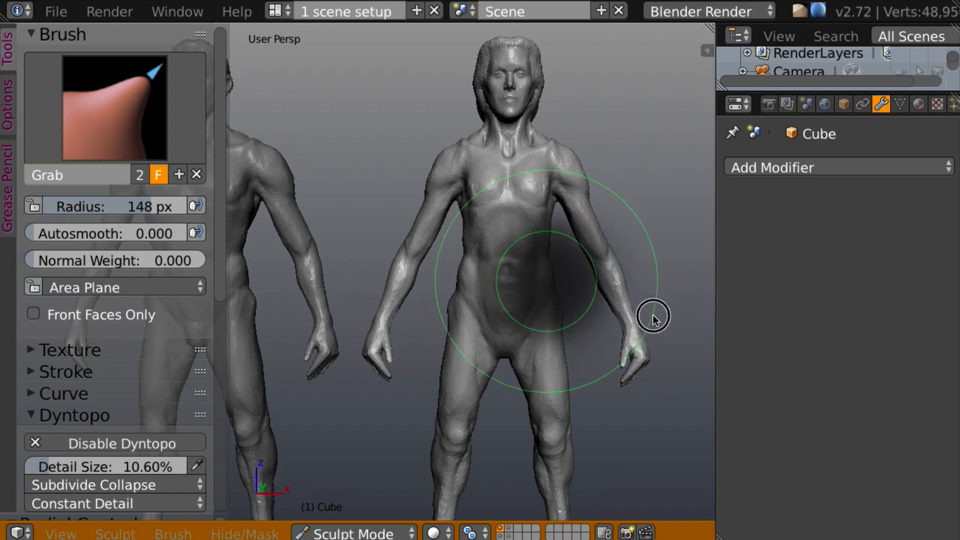
pyautogui.moveTo(677, 306); pyautogui.dragTo(613, 235, button='middle')
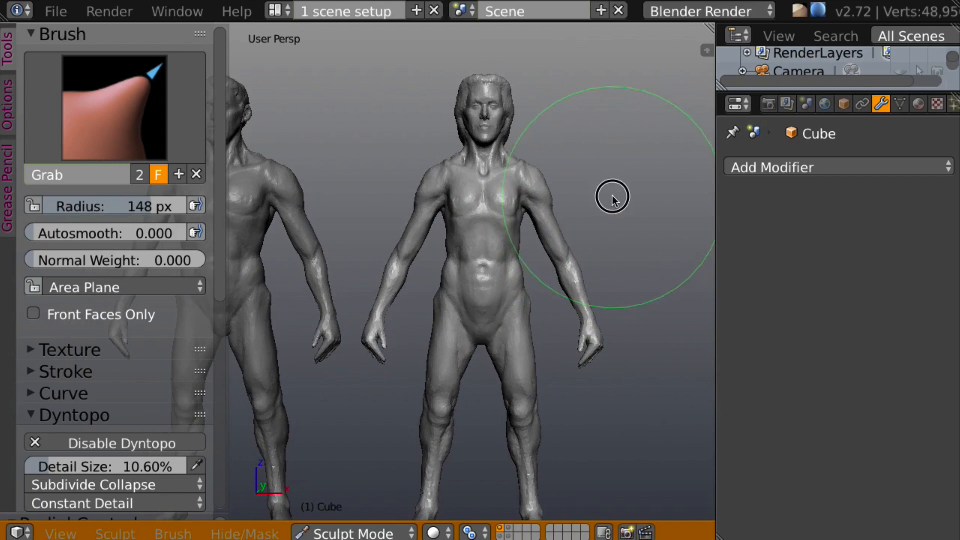
pyautogui.moveTo(613, 200)
pyautogui.mouseDown()
pyautogui.moveTo(559, 197)
pyautogui.moveTo(545, 300)
pyautogui.moveTo(651, 388)
pyautogui.moveTo(667, 325)
pyautogui.mouseUp()
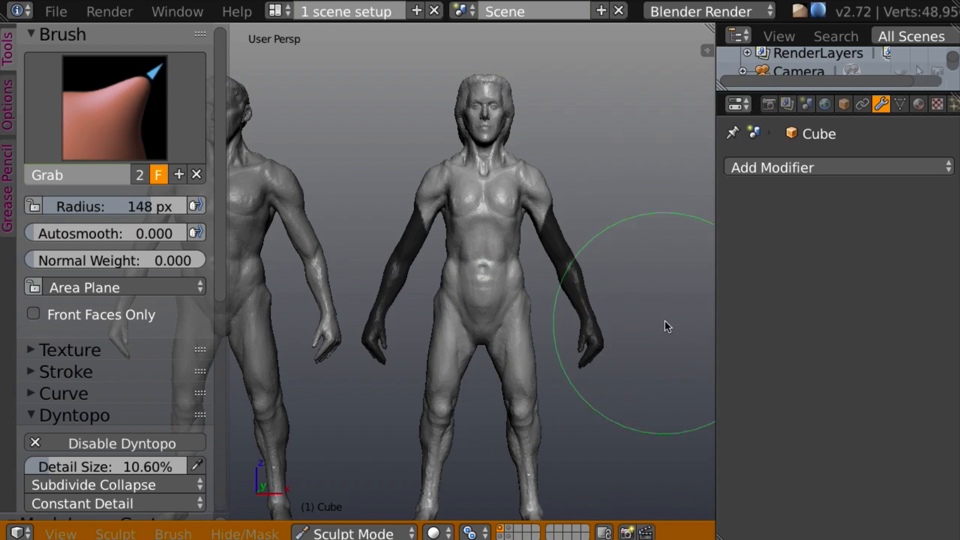
pyautogui.hotkey('ctrl', 'i')
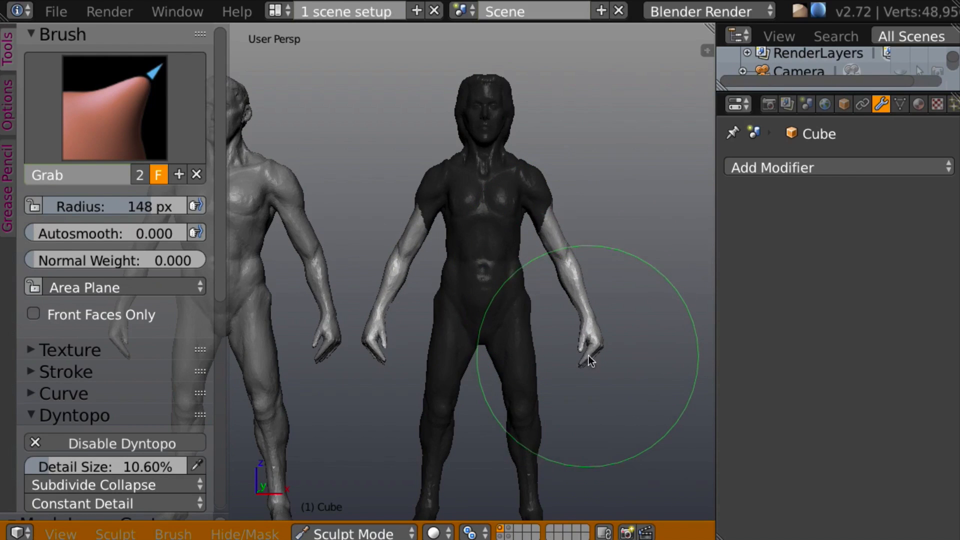
# Shorten the unmasked forearms slightly by pulling the hands upward with the Grab brush, and clear the mask
pyautogui.moveTo(583, 347); pyautogui.dragTo(587, 340)
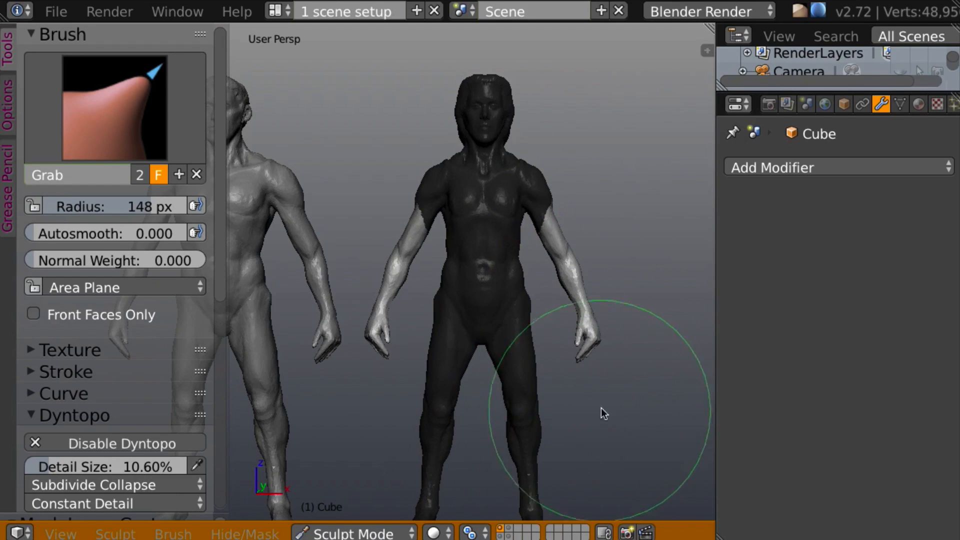
pyautogui.hotkey('ctrl', 'i')
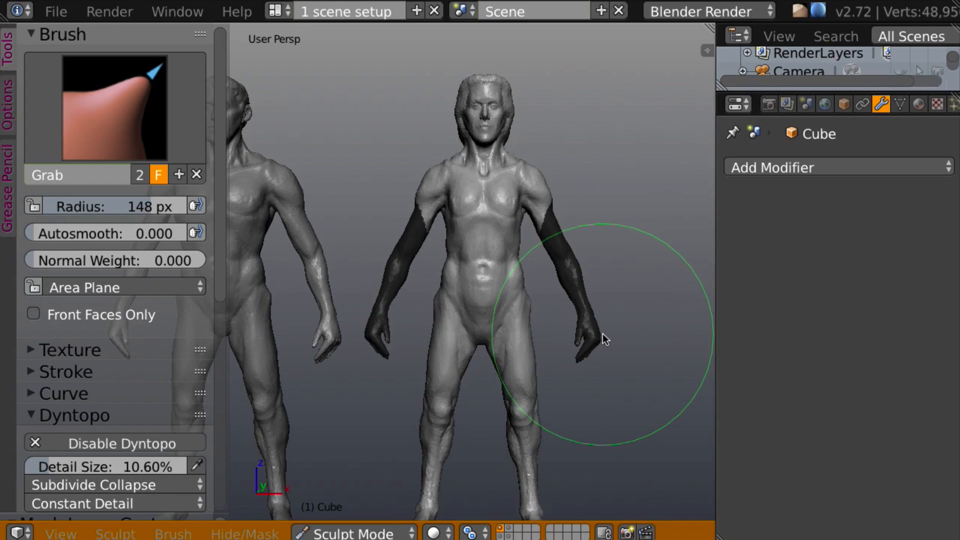
pyautogui.hotkey('alt', 'm')
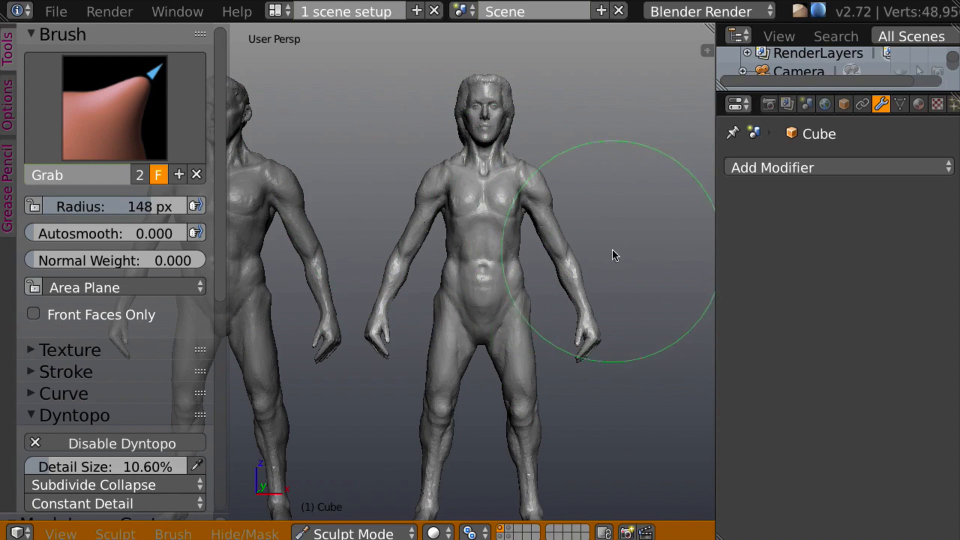
# Add volume to the lower chest muscles with the Clay brush at a radius of 41 px
pyautogui.moveTo(613, 252)
pyautogui.mouseDown(button='middle')
pyautogui.moveTo(536, 270)
pyautogui.moveTo(408, 257)
pyautogui.moveTo(403, 265)
pyautogui.moveTo(599, 265)
pyautogui.moveTo(586, 266)
pyautogui.moveTo(613, 262)
pyautogui.moveTo(626, 247)
pyautogui.mouseUp(button='middle')
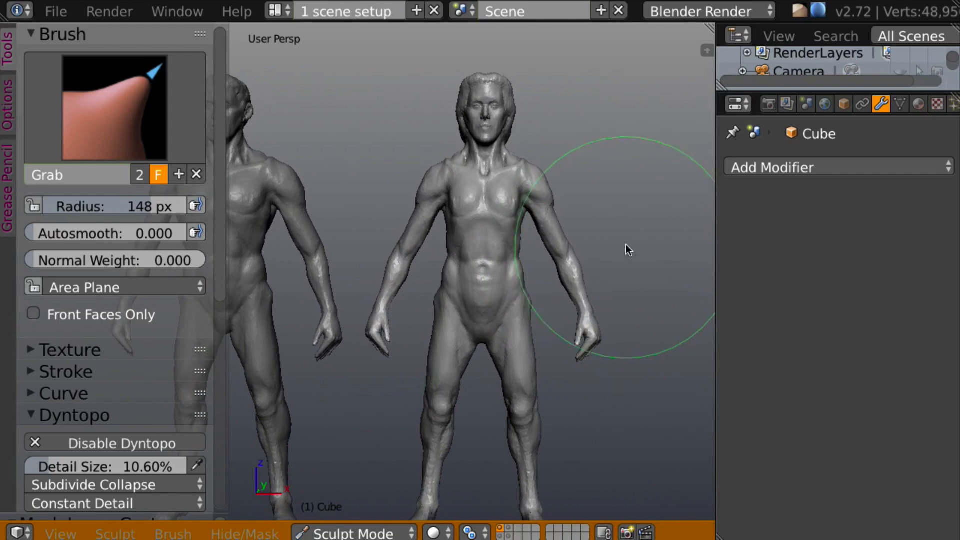
pyautogui.press('c')
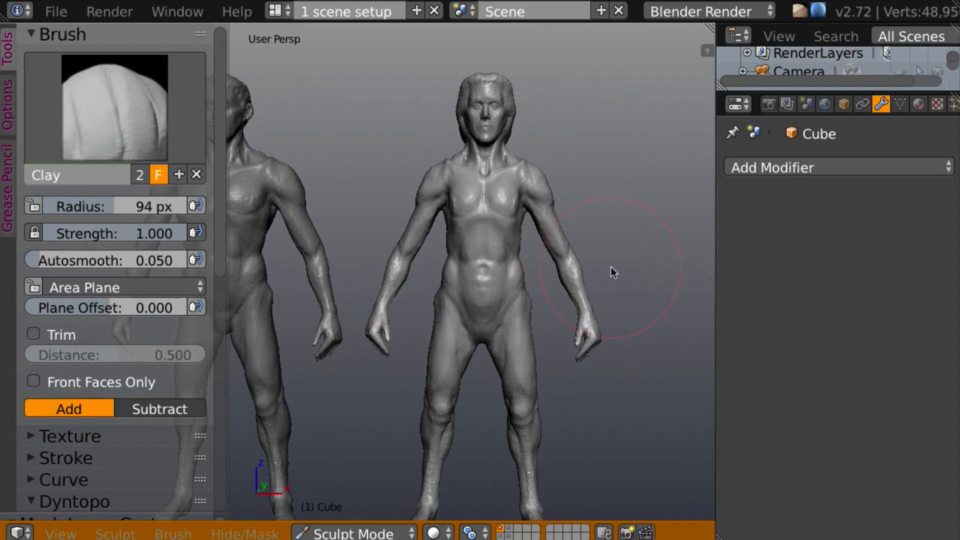
pyautogui.press('f')
pyautogui.click(554, 262)
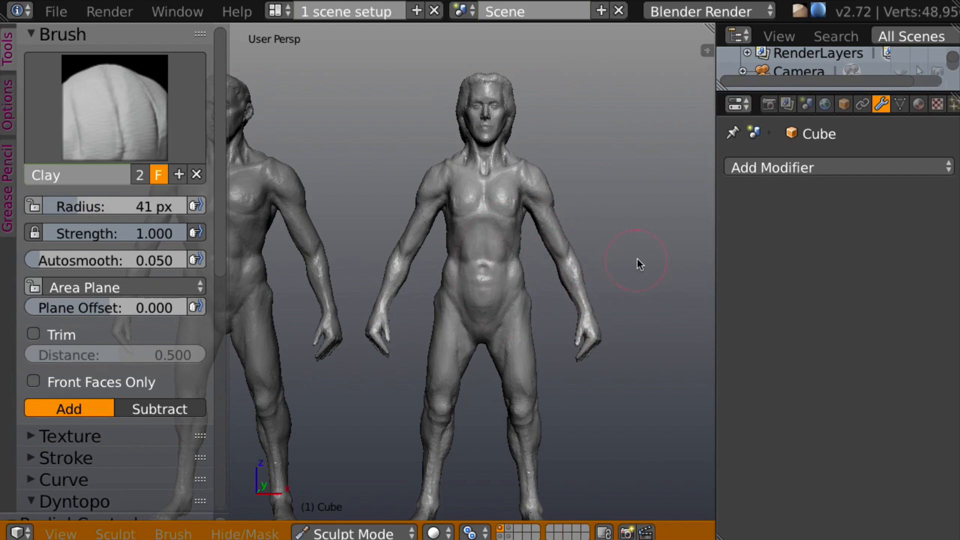
pyautogui.moveTo(637, 259); pyautogui.dragTo(620, 212, button='middle')
pyautogui.scroll(2, 619, 233)
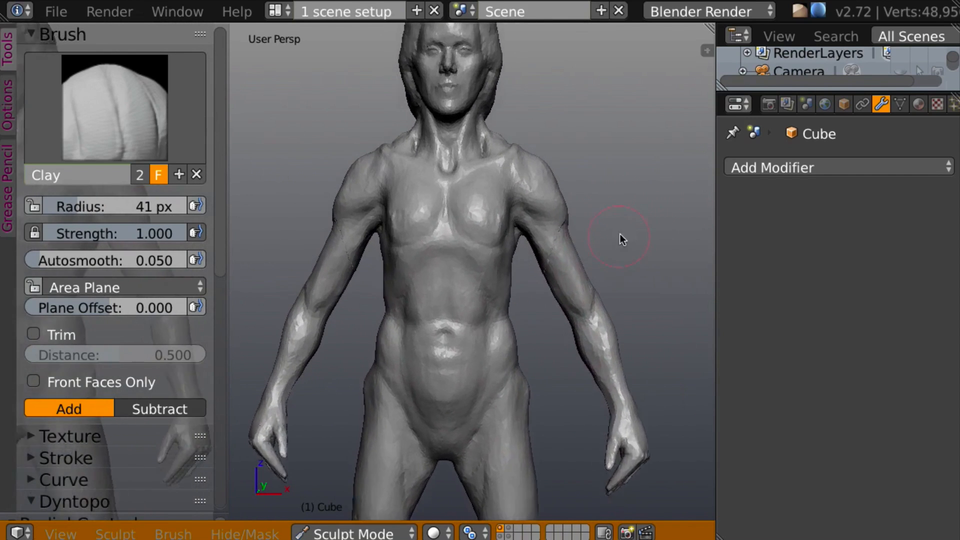
pyautogui.scroll(4, 619, 233)
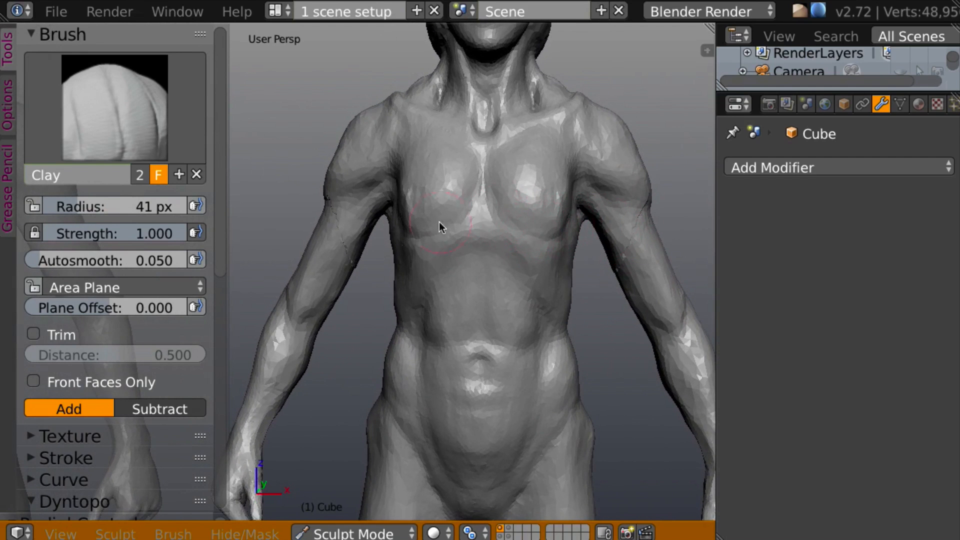
pyautogui.hotkey('ctrl', 'z')
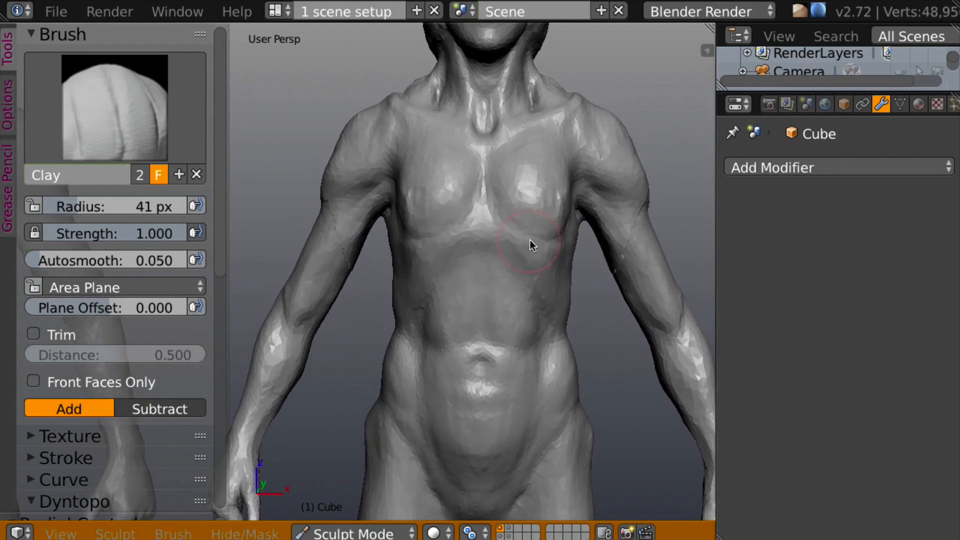
pyautogui.hotkey('ctrl', 'shift', 'z')
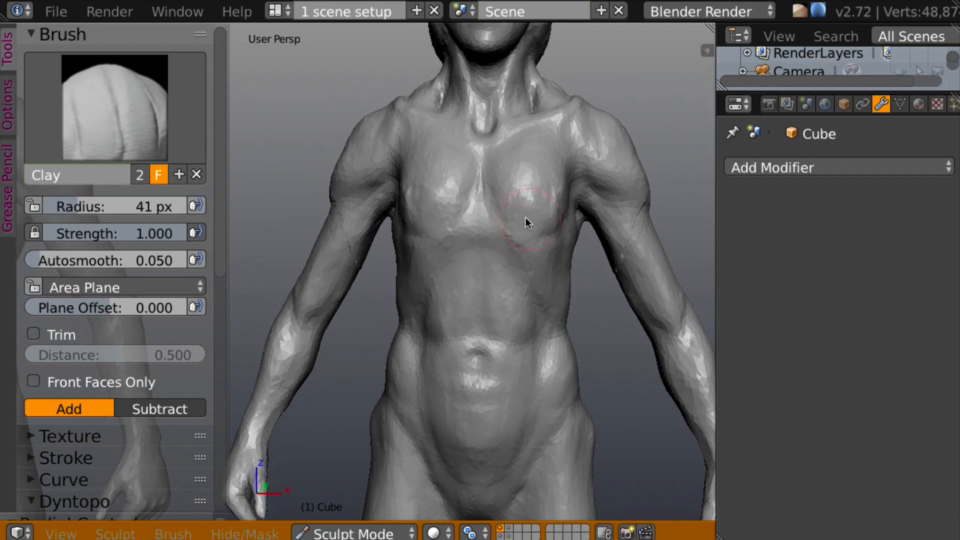
pyautogui.moveTo(526, 220); pyautogui.dragTo(545, 230)
# Round out the breasts with the Clay brush at a radius of 26 px
pyautogui.press('f')
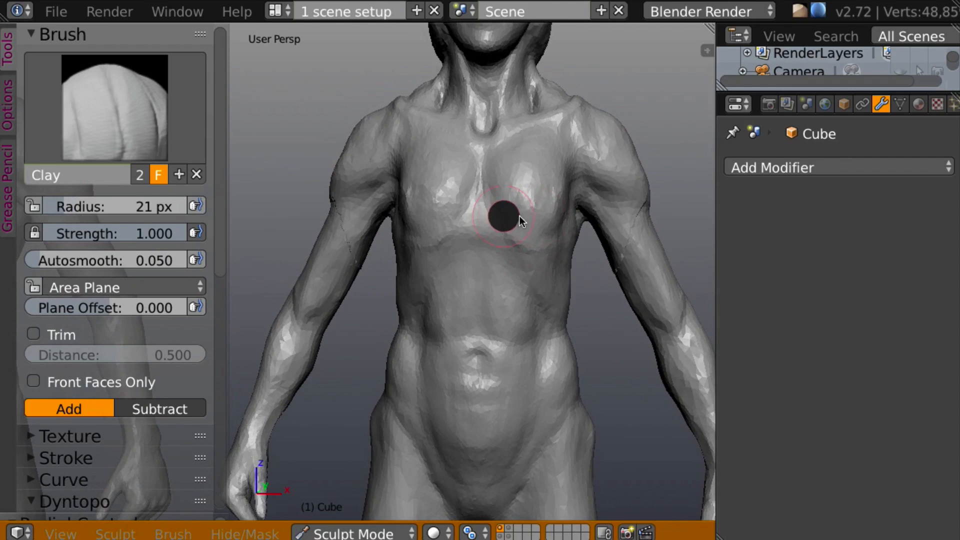
pyautogui.click(521, 221)
pyautogui.moveTo(500, 208)
pyautogui.mouseDown()
pyautogui.moveTo(530, 235)
pyautogui.moveTo(552, 223)
pyautogui.mouseUp()
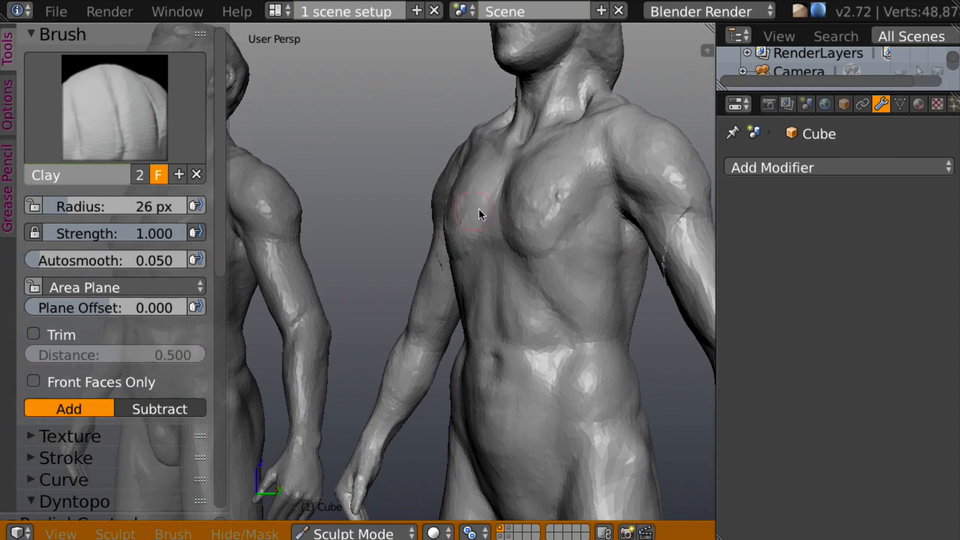
pyautogui.moveTo(540, 235)
pyautogui.mouseDown()
pyautogui.moveTo(579, 200)
pyautogui.moveTo(570, 225)
pyautogui.moveTo(538, 235)
pyautogui.moveTo(574, 223)
pyautogui.moveTo(564, 208)
pyautogui.moveTo(589, 234)
pyautogui.mouseUp()
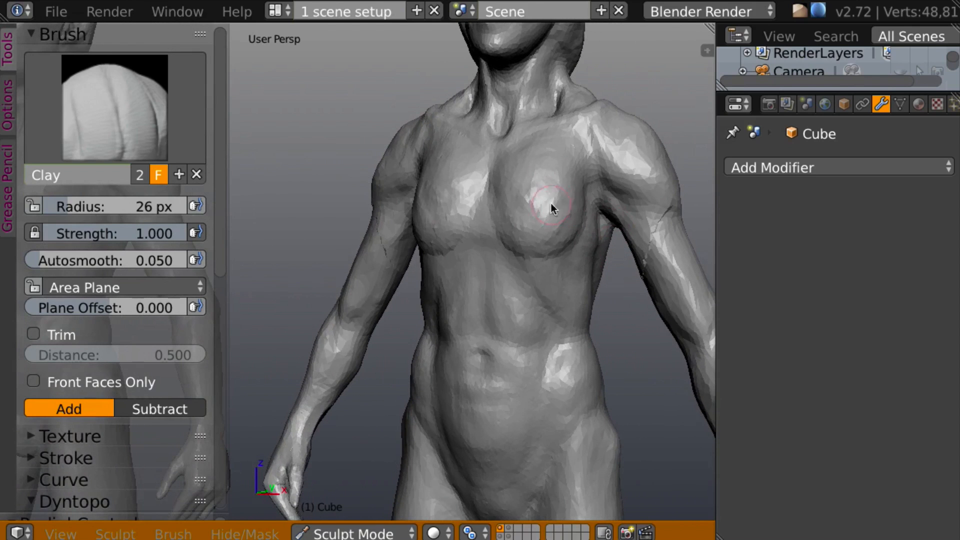
pyautogui.moveTo(552, 207)
pyautogui.mouseDown()
pyautogui.moveTo(555, 195)
pyautogui.moveTo(528, 213)
pyautogui.mouseUp()
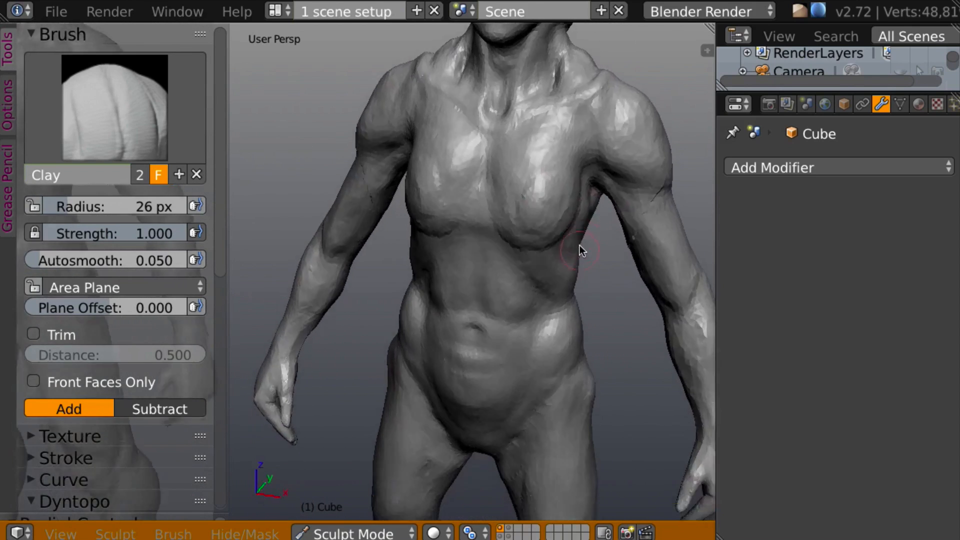
# Refine the upper slope and lower contour of the breasts with the 26 px Clay brush, checking the form from above and the front
pyautogui.moveTo(580, 245)
pyautogui.mouseDown(button='middle')
pyautogui.moveTo(589, 225)
pyautogui.moveTo(550, 270)
pyautogui.moveTo(546, 304)
pyautogui.moveTo(547, 184)
pyautogui.mouseUp(button='middle')
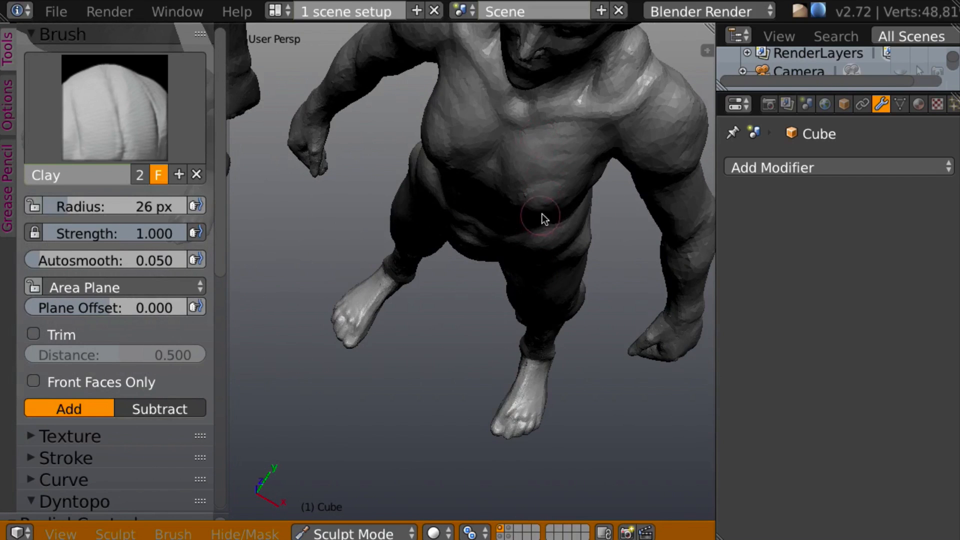
pyautogui.moveTo(542, 217); pyautogui.dragTo(529, 196, button='middle')
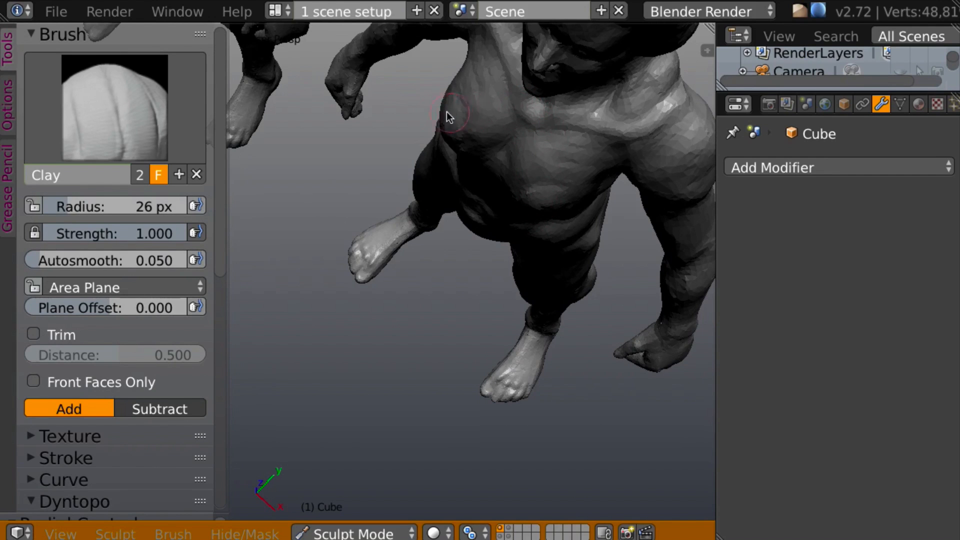
pyautogui.moveTo(508, 94)
pyautogui.mouseDown(button='middle')
pyautogui.moveTo(568, 225)
pyautogui.moveTo(563, 145)
pyautogui.mouseUp(button='middle')
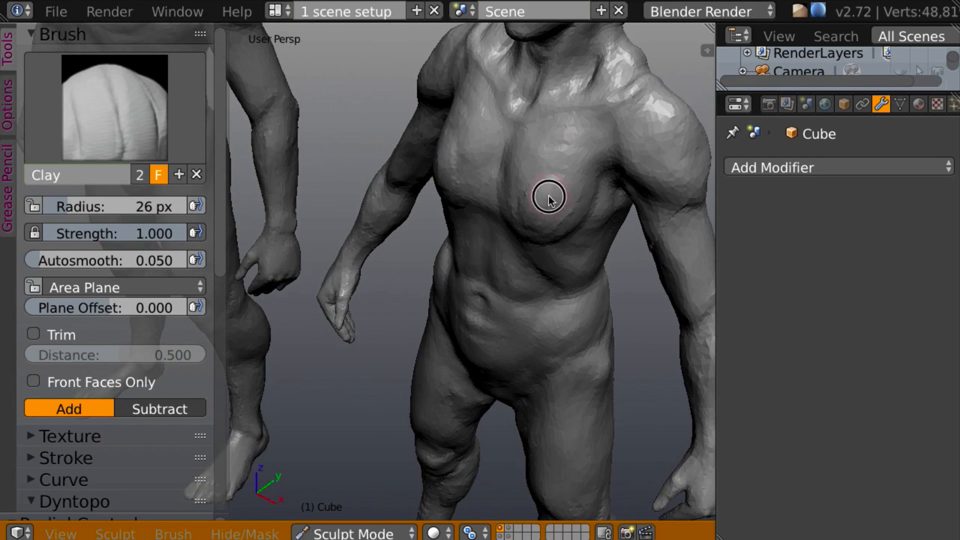
pyautogui.moveTo(547, 195); pyautogui.dragTo(597, 145, button='middle')
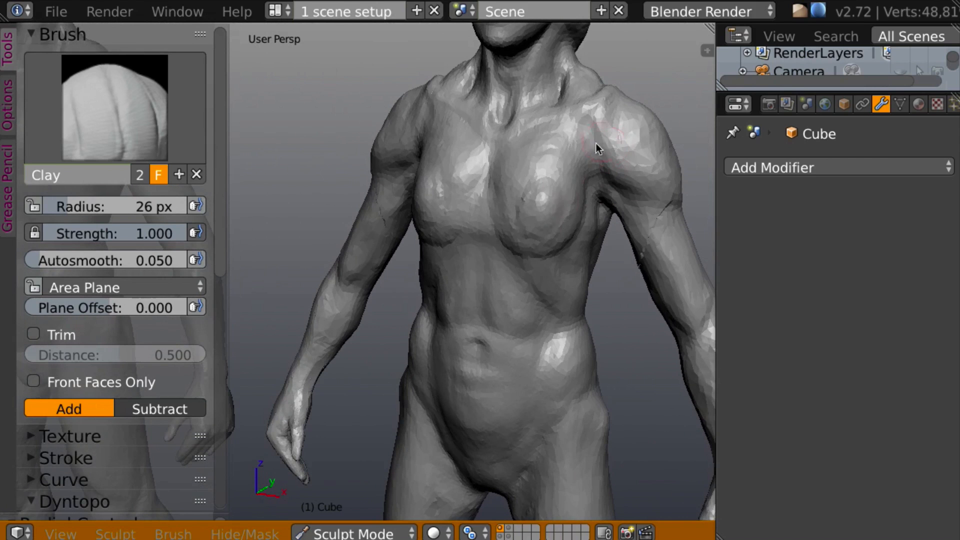
pyautogui.moveTo(548, 208); pyautogui.dragTo(532, 180, button='middle')
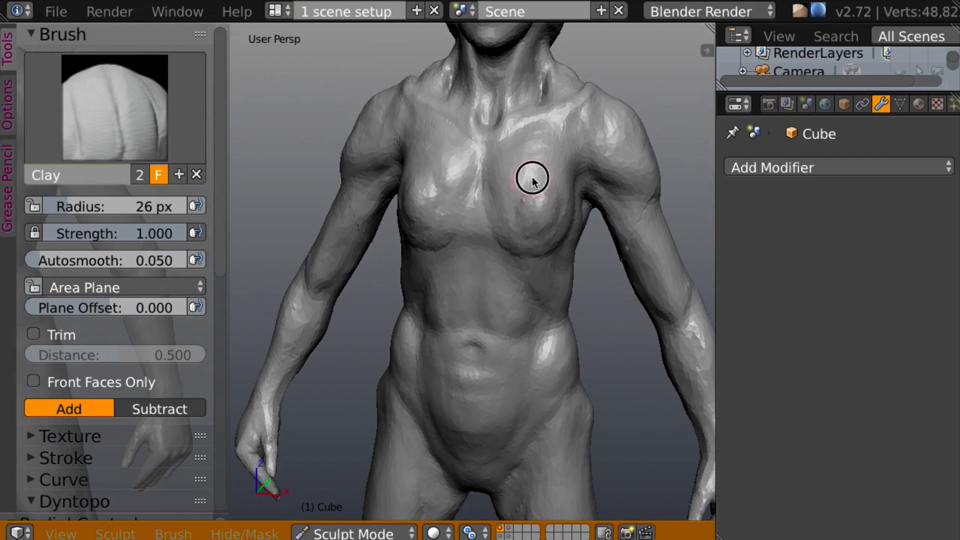
pyautogui.moveTo(523, 237)
pyautogui.mouseDown()
pyautogui.moveTo(510, 180)
pyautogui.moveTo(527, 195)
pyautogui.moveTo(535, 227)
pyautogui.moveTo(556, 225)
pyautogui.mouseUp()
pyautogui.moveTo(532, 202)
pyautogui.mouseDown(button='middle')
pyautogui.moveTo(643, 204)
pyautogui.moveTo(605, 182)
pyautogui.mouseUp(button='middle')
# Add small raised nipples to the breasts with the Draw brush at a radius of 13 px
pyautogui.press('x')
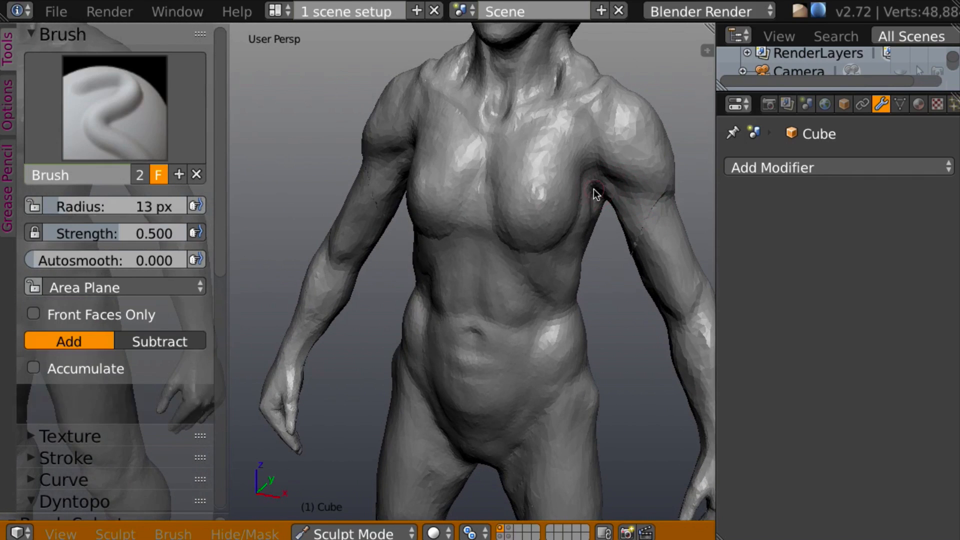
pyautogui.moveTo(539, 202); pyautogui.dragTo(537, 206)
pyautogui.moveTo(537, 206)
pyautogui.mouseDown(button='middle')
pyautogui.moveTo(658, 189)
pyautogui.moveTo(622, 191)
pyautogui.moveTo(608, 169)
pyautogui.mouseUp(button='middle')
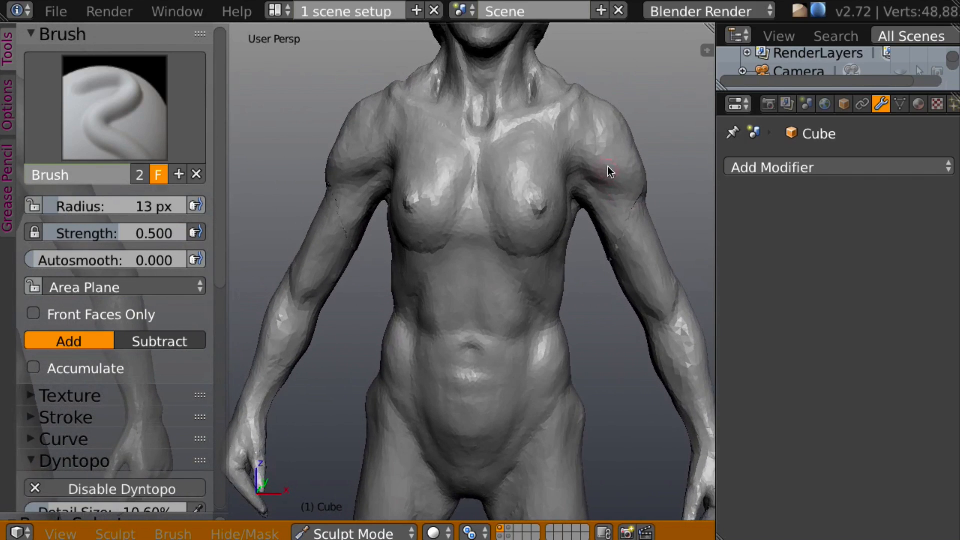
# Compare both figures from the side and back, and build up the upper outer buttocks with a resized Draw brush
pyautogui.scroll(-6, 574, 265)
pyautogui.moveTo(555, 268); pyautogui.dragTo(407, 257, button='middle')
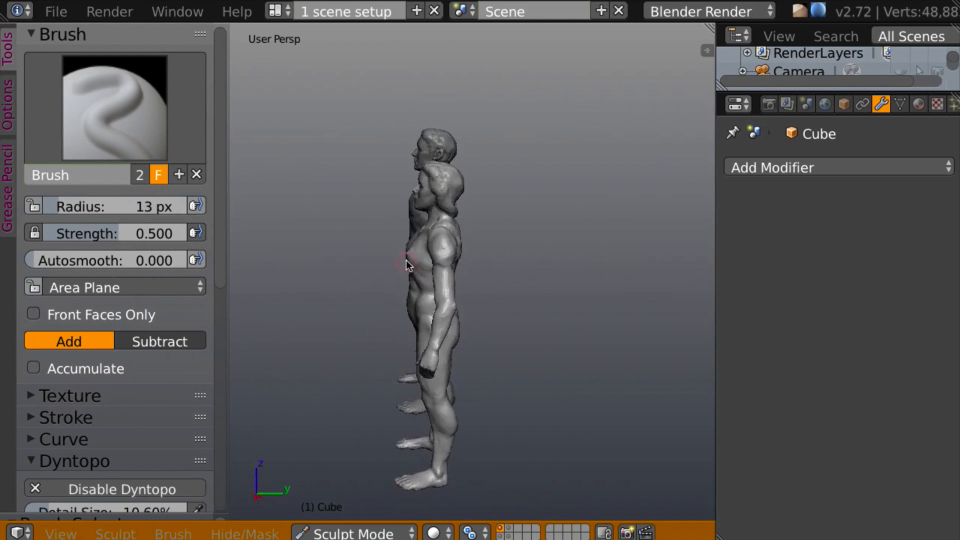
pyautogui.moveTo(529, 261)
pyautogui.mouseDown(button='middle')
pyautogui.moveTo(398, 233)
pyautogui.moveTo(464, 271)
pyautogui.moveTo(479, 259)
pyautogui.moveTo(506, 295)
pyautogui.moveTo(528, 255)
pyautogui.mouseUp(button='middle')
pyautogui.moveTo(529, 255)
pyautogui.mouseDown(button='middle')
pyautogui.moveTo(511, 265)
pyautogui.moveTo(527, 289)
pyautogui.moveTo(521, 260)
pyautogui.moveTo(526, 295)
pyautogui.moveTo(518, 301)
pyautogui.moveTo(508, 288)
pyautogui.moveTo(551, 323)
pyautogui.moveTo(734, 316)
pyautogui.moveTo(274, 296)
pyautogui.moveTo(304, 286)
pyautogui.mouseUp(button='middle')
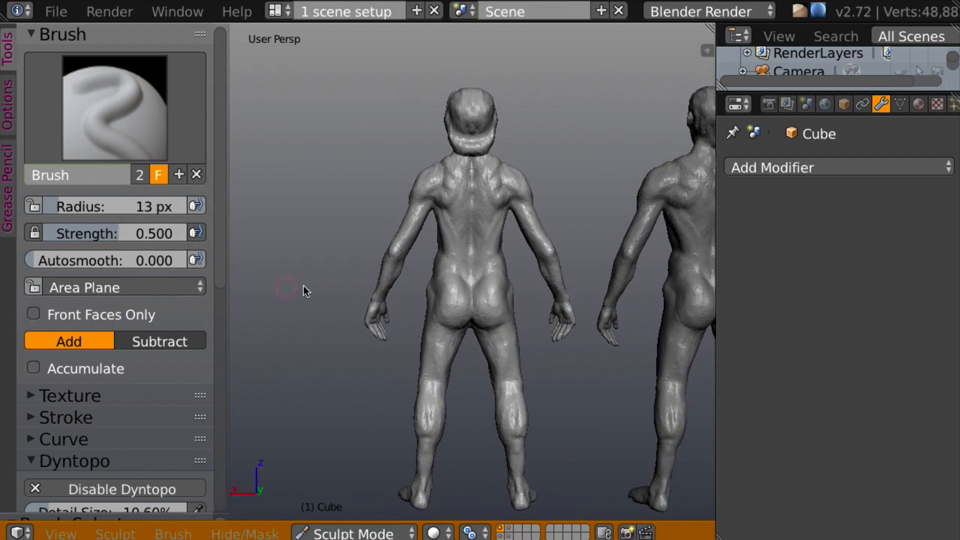
pyautogui.moveTo(482, 347)
pyautogui.mouseDown(button='middle')
pyautogui.moveTo(468, 332)
pyautogui.moveTo(434, 349)
pyautogui.moveTo(459, 269)
pyautogui.moveTo(467, 330)
pyautogui.mouseUp(button='middle')
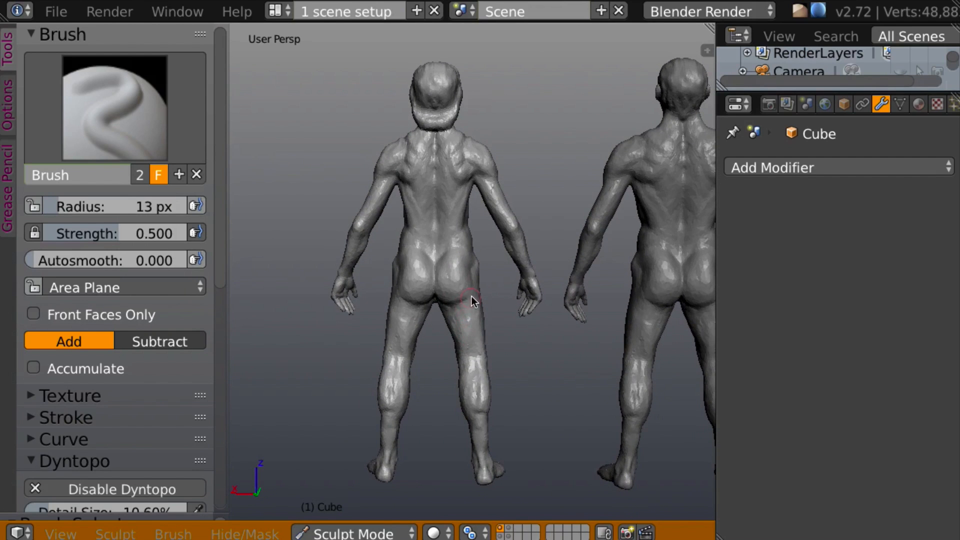
pyautogui.press('f')
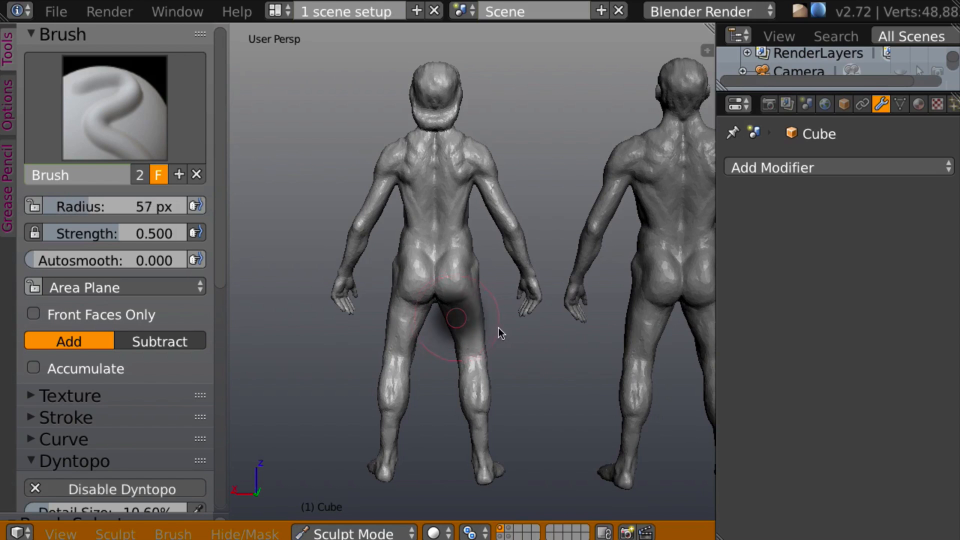
pyautogui.click(501, 328)
pyautogui.moveTo(534, 326)
pyautogui.keyDown('ctrl'); pyautogui.mouseDown(button='middle')
pyautogui.moveTo(557, 295)
pyautogui.moveTo(556, 268)
pyautogui.mouseUp(button='middle'); pyautogui.keyUp('ctrl')
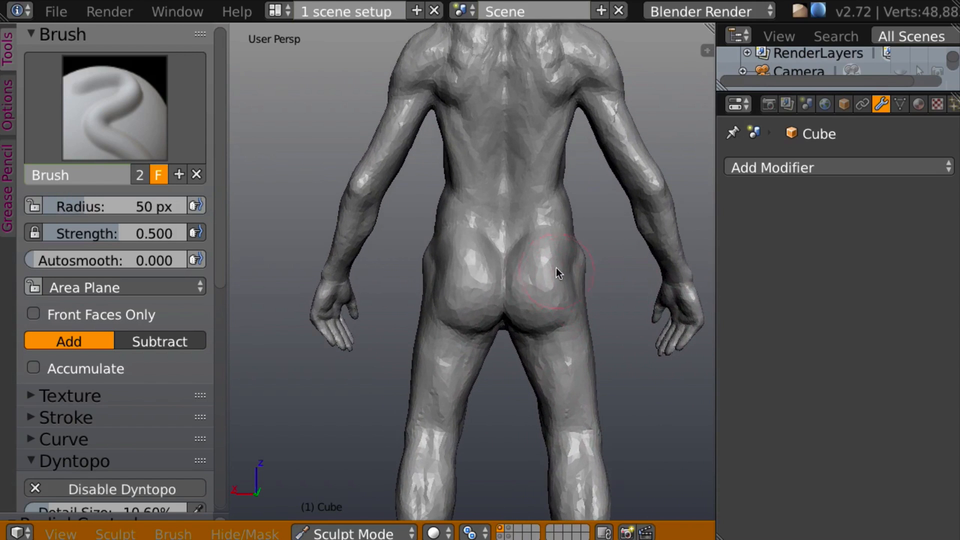
pyautogui.press('f')
pyautogui.click(446, 250)
pyautogui.moveTo(453, 238)
pyautogui.mouseDown()
pyautogui.moveTo(444, 272)
pyautogui.moveTo(451, 235)
pyautogui.mouseUp()
# Fill out the buttocks toward the hips with the Clay brush, enlarging its radius from 26 px to 42 px
pyautogui.press('c')
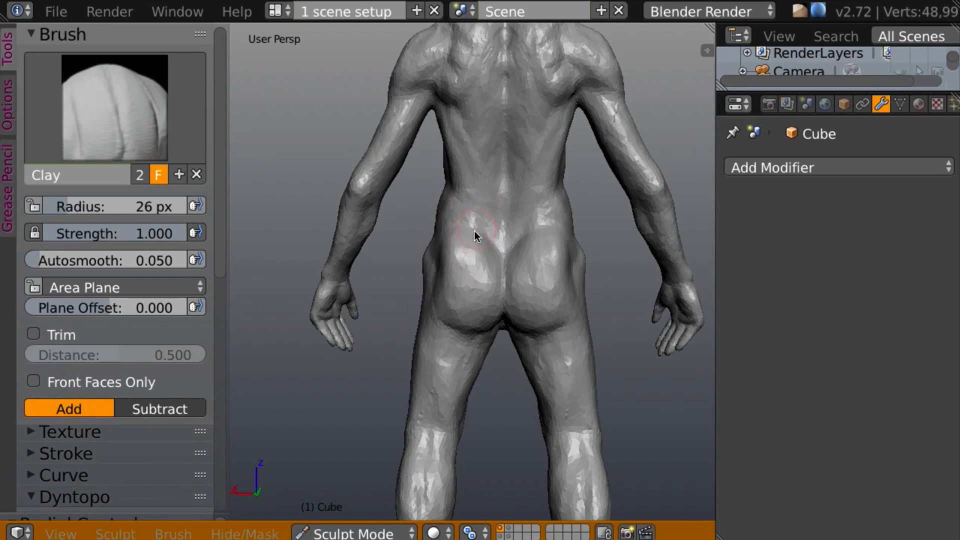
pyautogui.moveTo(442, 248); pyautogui.dragTo(446, 256)
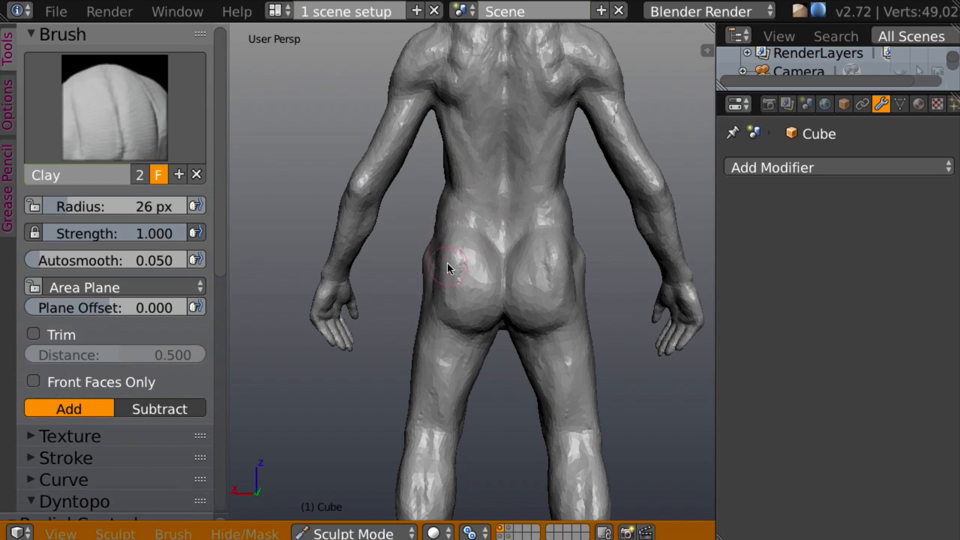
pyautogui.press('f')
pyautogui.click(462, 256)
pyautogui.moveTo(463, 256); pyautogui.dragTo(544, 272, button='middle')
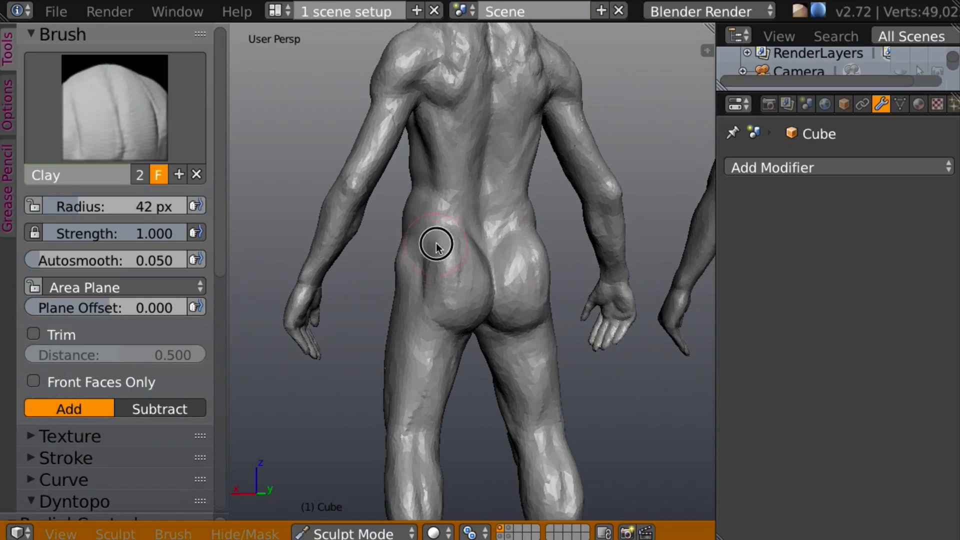
pyautogui.moveTo(436, 247); pyautogui.dragTo(427, 254)
pyautogui.moveTo(439, 289)
pyautogui.mouseDown()
pyautogui.moveTo(450, 307)
pyautogui.moveTo(460, 265)
pyautogui.moveTo(458, 279)
pyautogui.mouseUp()
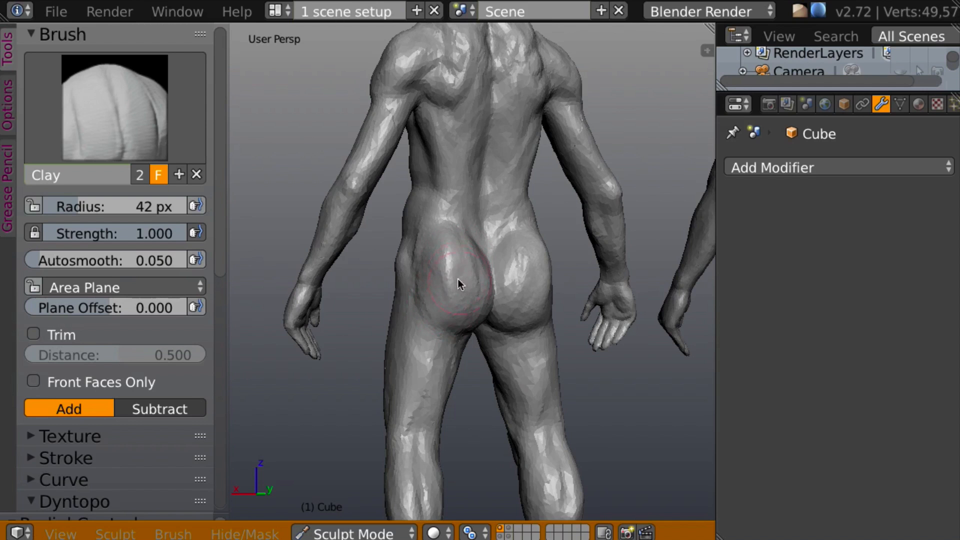
pyautogui.moveTo(456, 253)
pyautogui.mouseDown(button='middle')
pyautogui.moveTo(401, 295)
pyautogui.moveTo(490, 275)
pyautogui.moveTo(480, 245)
pyautogui.mouseUp(button='middle')
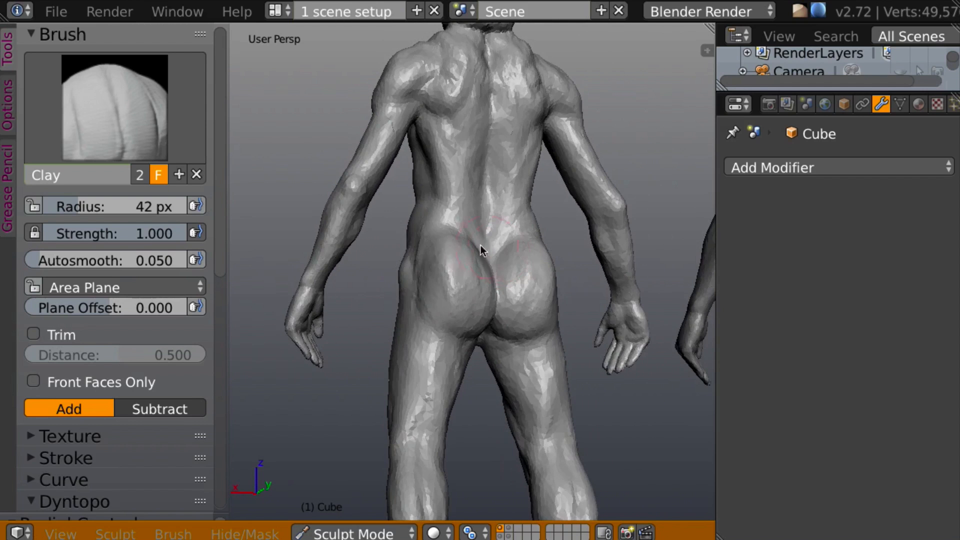
# Build up the sides of the hips with the Clay brush at a radius of 42 px
pyautogui.moveTo(422, 252)
pyautogui.mouseDown(button='middle')
pyautogui.moveTo(470, 266)
pyautogui.moveTo(475, 283)
pyautogui.moveTo(545, 301)
pyautogui.moveTo(487, 274)
pyautogui.mouseUp(button='middle')
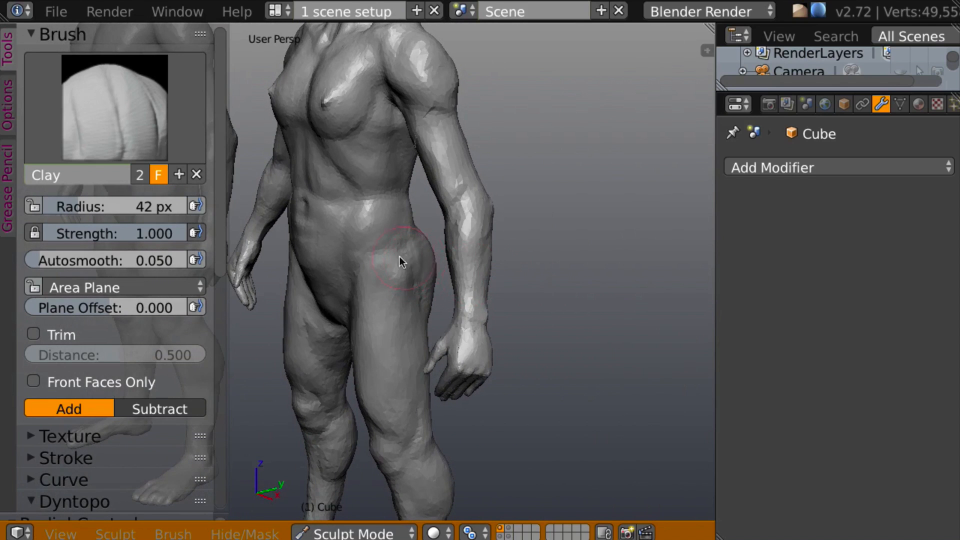
pyautogui.moveTo(428, 254); pyautogui.dragTo(374, 338, button='middle')
pyautogui.moveTo(404, 280); pyautogui.dragTo(394, 265, button='middle')
pyautogui.moveTo(395, 265); pyautogui.dragTo(398, 261)
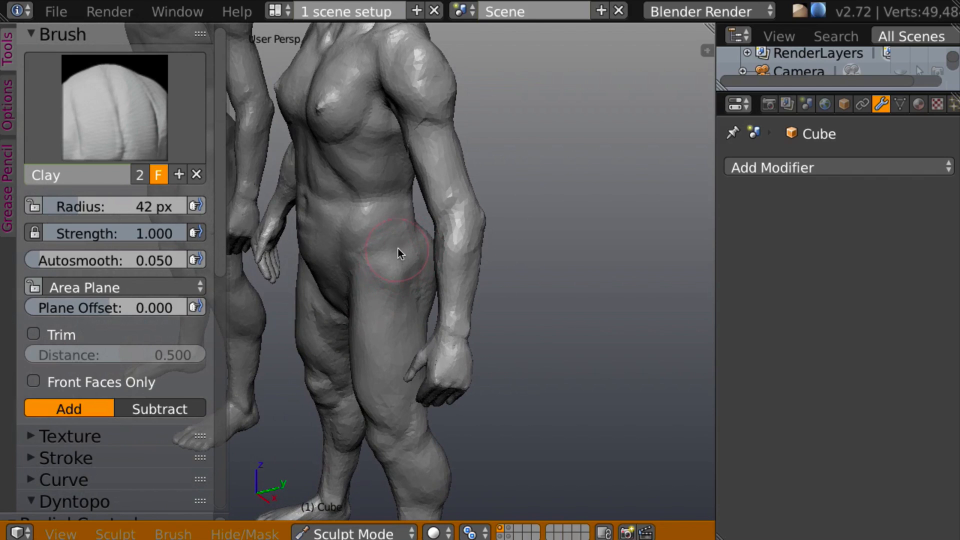
# Reduce the Clay brush radius to 29 px and blend the hips into the outer upper thighs
pyautogui.press('f')
pyautogui.click(386, 257)
pyautogui.press('f')
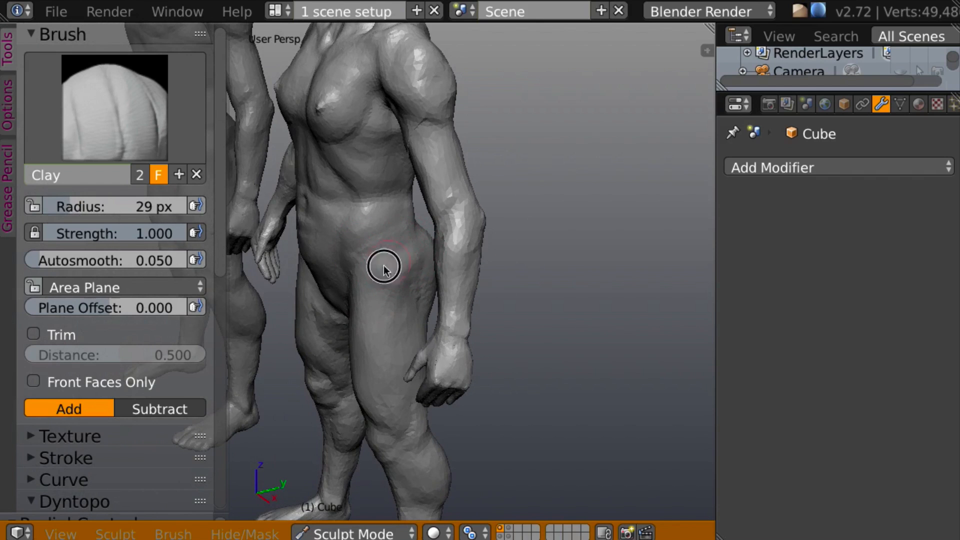
pyautogui.moveTo(384, 266)
pyautogui.mouseDown(button='middle')
pyautogui.moveTo(418, 254)
pyautogui.moveTo(405, 263)
pyautogui.mouseUp(button='middle')
pyautogui.moveTo(406, 264); pyautogui.dragTo(418, 272)
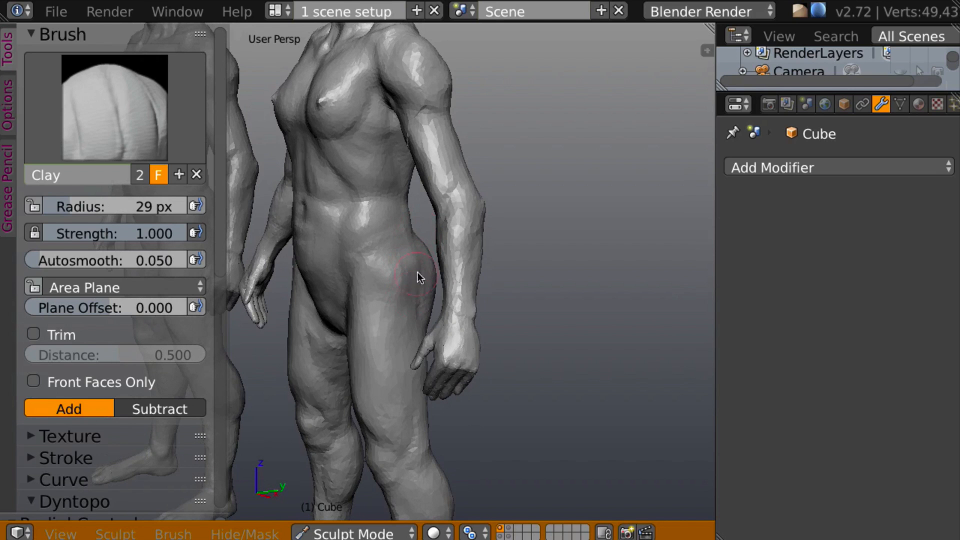
pyautogui.moveTo(418, 272)
pyautogui.mouseDown(button='middle')
pyautogui.moveTo(332, 284)
pyautogui.moveTo(435, 295)
pyautogui.moveTo(322, 308)
pyautogui.moveTo(377, 271)
pyautogui.moveTo(647, 289)
pyautogui.moveTo(641, 278)
pyautogui.moveTo(613, 292)
pyautogui.mouseUp(button='middle')
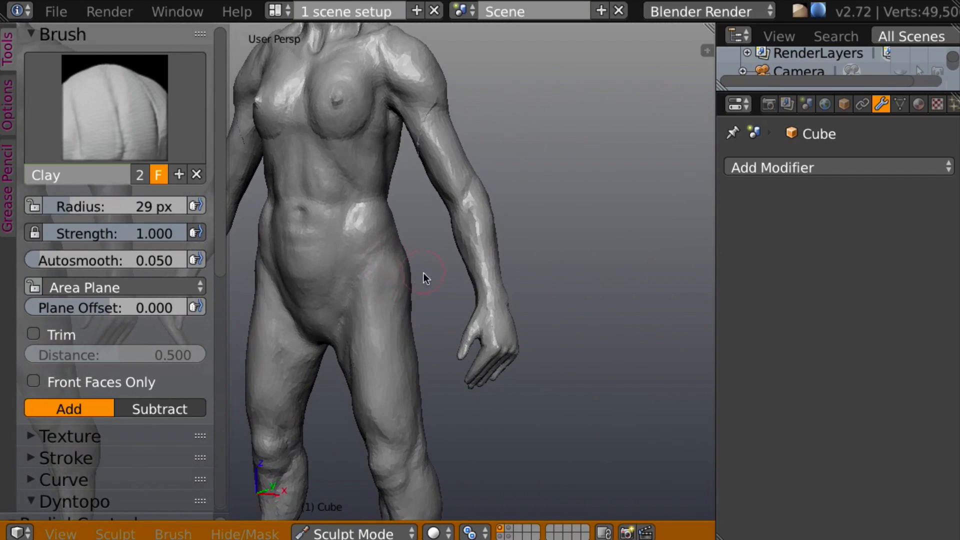
# Add volume to the inner upper thighs below the groin with the 29 px Clay brush
pyautogui.moveTo(423, 272)
pyautogui.mouseDown(button='middle')
pyautogui.moveTo(427, 305)
pyautogui.moveTo(539, 284)
pyautogui.moveTo(470, 311)
pyautogui.mouseUp(button='middle')
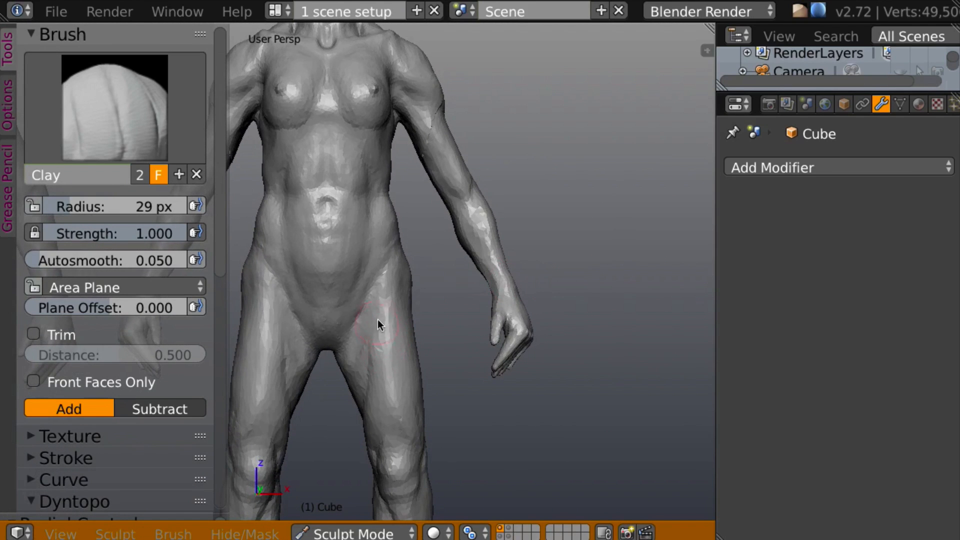
pyautogui.moveTo(365, 382); pyautogui.dragTo(363, 391)
pyautogui.moveTo(423, 341); pyautogui.dragTo(458, 330, button='middle')
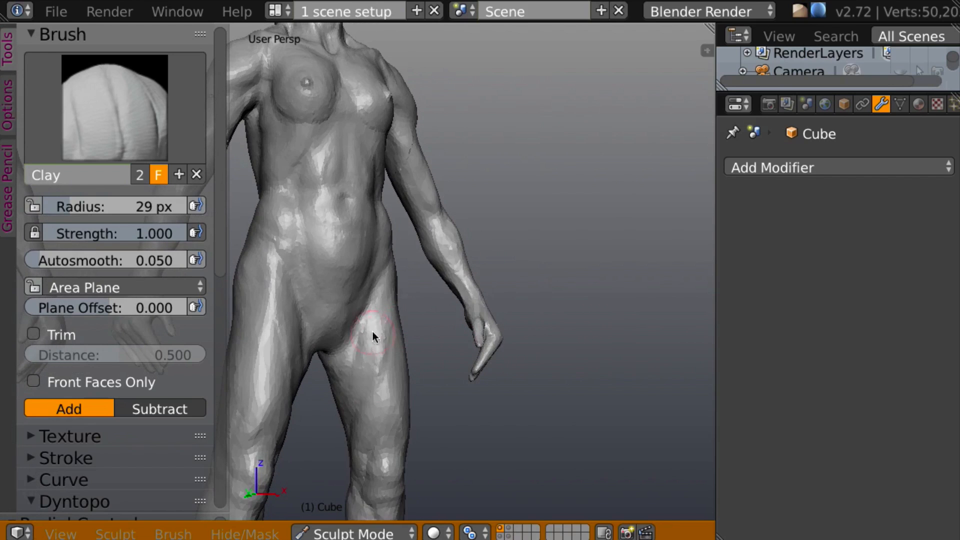
pyautogui.moveTo(354, 367)
pyautogui.mouseDown()
pyautogui.moveTo(355, 347)
pyautogui.moveTo(377, 353)
pyautogui.mouseUp()
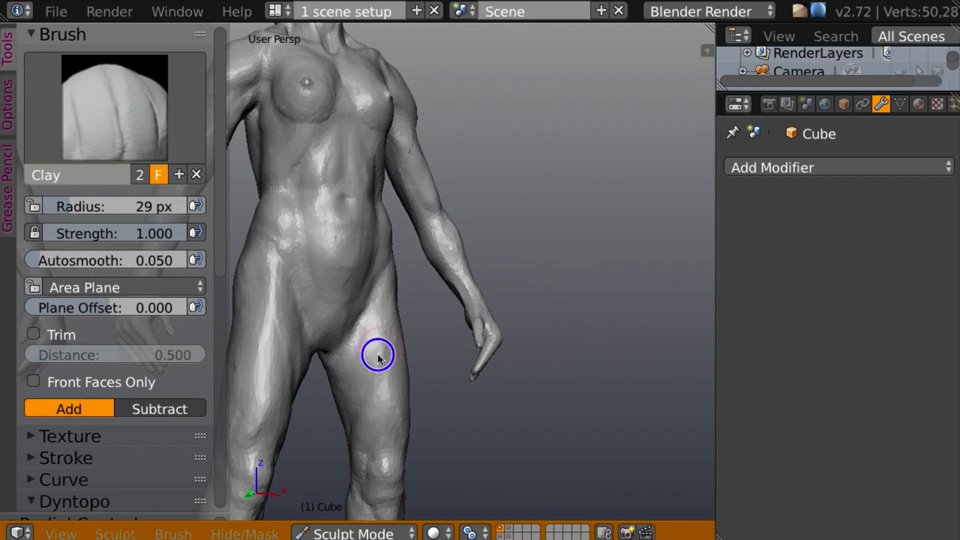
pyautogui.moveTo(359, 394)
pyautogui.mouseDown()
pyautogui.moveTo(390, 328)
pyautogui.moveTo(373, 379)
pyautogui.mouseUp()
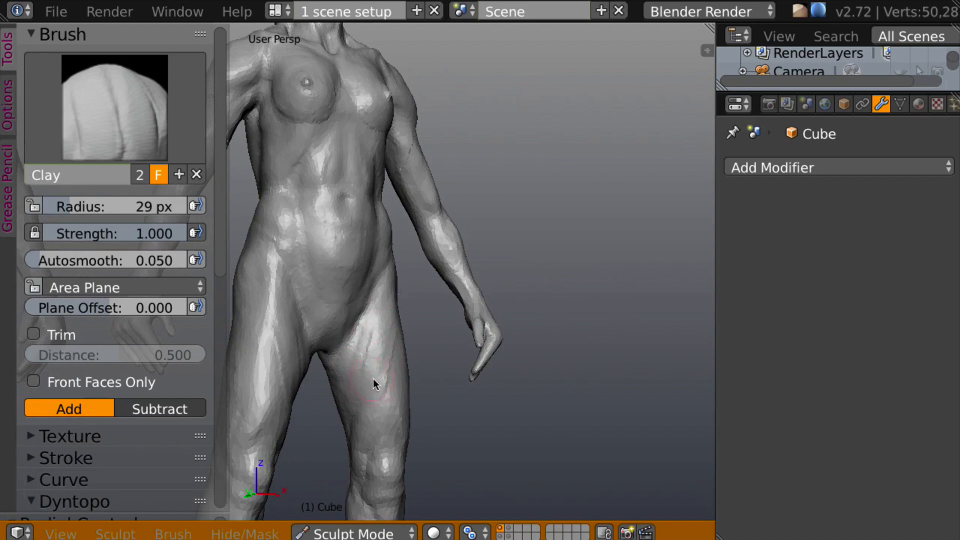
pyautogui.moveTo(373, 379); pyautogui.dragTo(397, 355, button='middle')
pyautogui.moveTo(382, 390); pyautogui.dragTo(469, 367, button='middle')
# Thicken the front and outer sides of the thighs with the Clay brush at a radius of 29 px
pyautogui.moveTo(429, 422)
pyautogui.keyDown('shift'); pyautogui.mouseDown(button='middle')
pyautogui.moveTo(500, 290)
pyautogui.moveTo(455, 309)
pyautogui.mouseUp(button='middle'); pyautogui.keyUp('shift')
pyautogui.scroll(2, 566, 311)
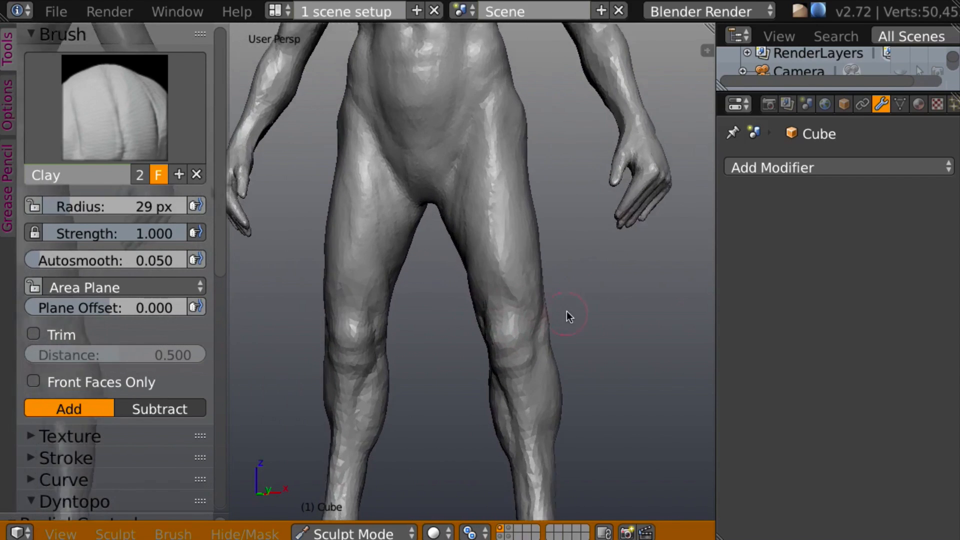
pyautogui.moveTo(520, 257); pyautogui.dragTo(532, 296)
pyautogui.moveTo(515, 295); pyautogui.dragTo(509, 172, button='middle')
pyautogui.moveTo(517, 179); pyautogui.dragTo(506, 222)
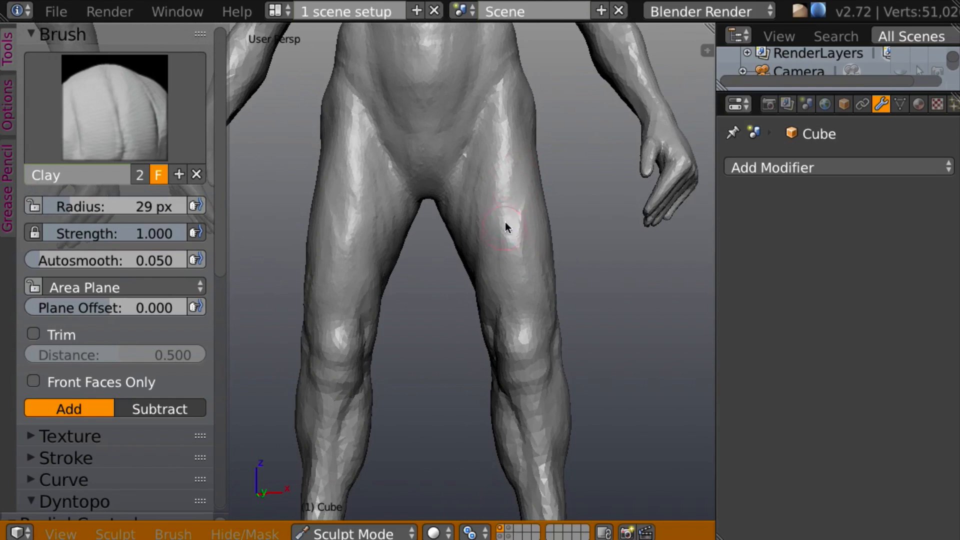
# Fill out the lower thighs just above the knees with the 29 px Clay brush
pyautogui.moveTo(506, 222)
pyautogui.mouseDown(button='middle')
pyautogui.moveTo(562, 221)
pyautogui.moveTo(537, 219)
pyautogui.mouseUp(button='middle')
pyautogui.moveTo(473, 334); pyautogui.dragTo(499, 324, button='middle')
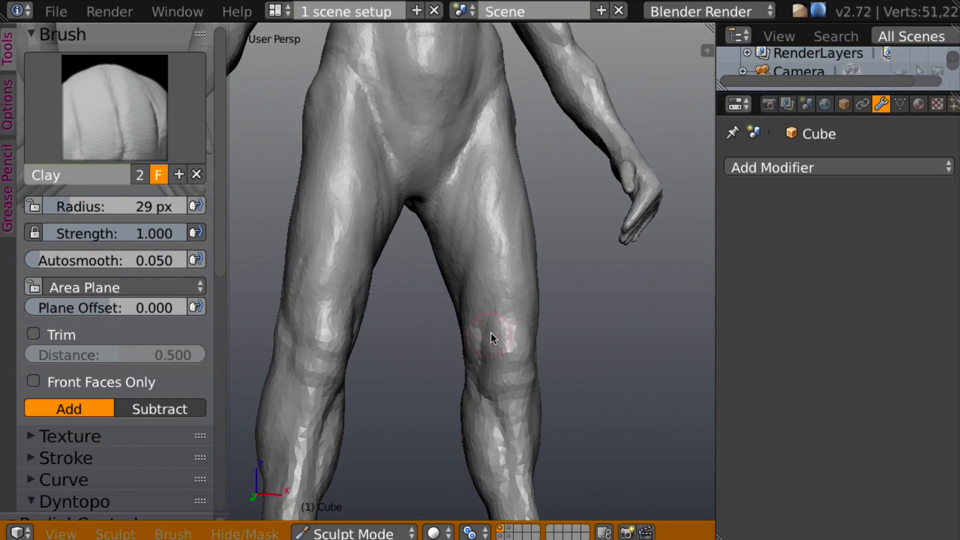
pyautogui.moveTo(491, 334); pyautogui.dragTo(486, 331)
pyautogui.moveTo(486, 331)
pyautogui.mouseDown(button='middle')
pyautogui.moveTo(443, 356)
pyautogui.moveTo(450, 338)
pyautogui.mouseUp(button='middle')
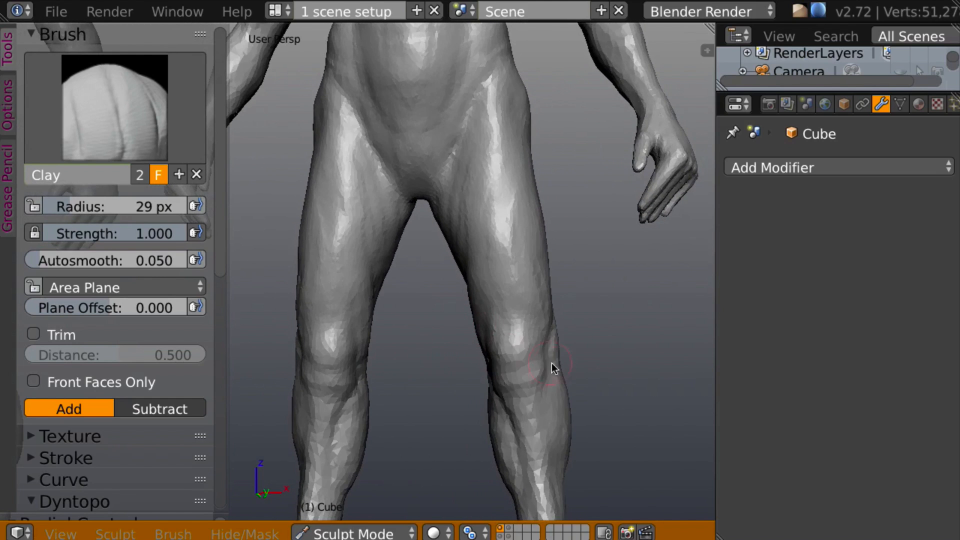
pyautogui.moveTo(551, 362); pyautogui.dragTo(511, 354, button='middle')
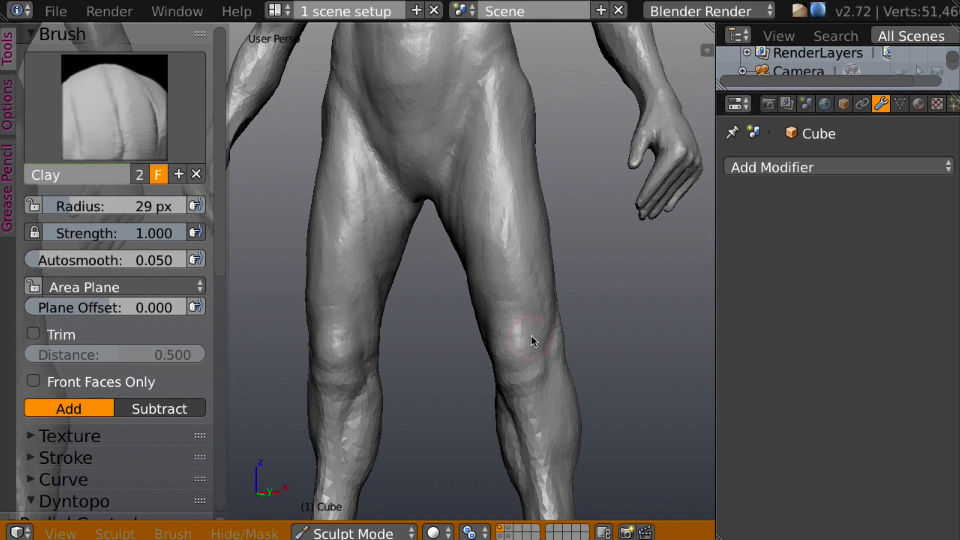
# Soften and fill out the knees, shins and inner calves with the 29 px Clay brush
pyautogui.moveTo(536, 335); pyautogui.dragTo(542, 365, button='middle')
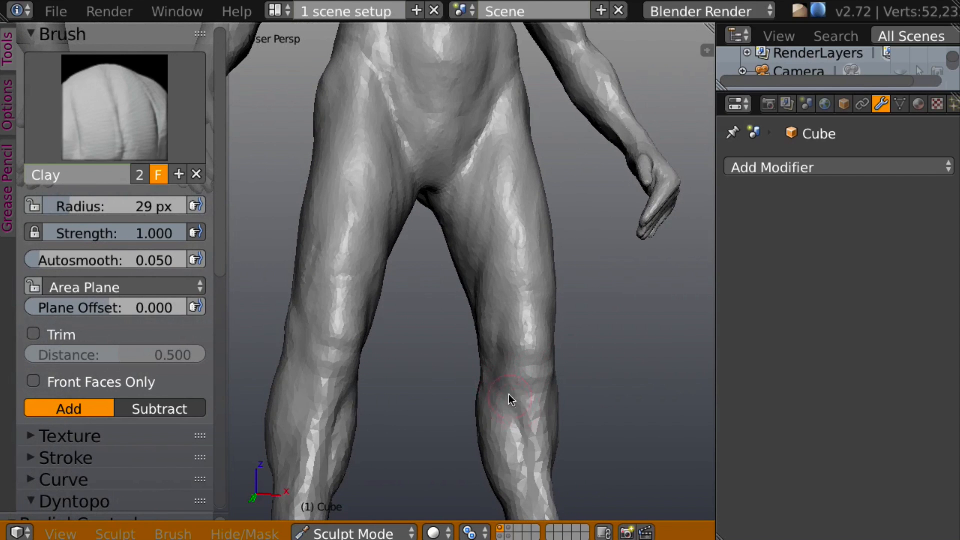
pyautogui.moveTo(516, 415); pyautogui.dragTo(516, 378, button='middle')
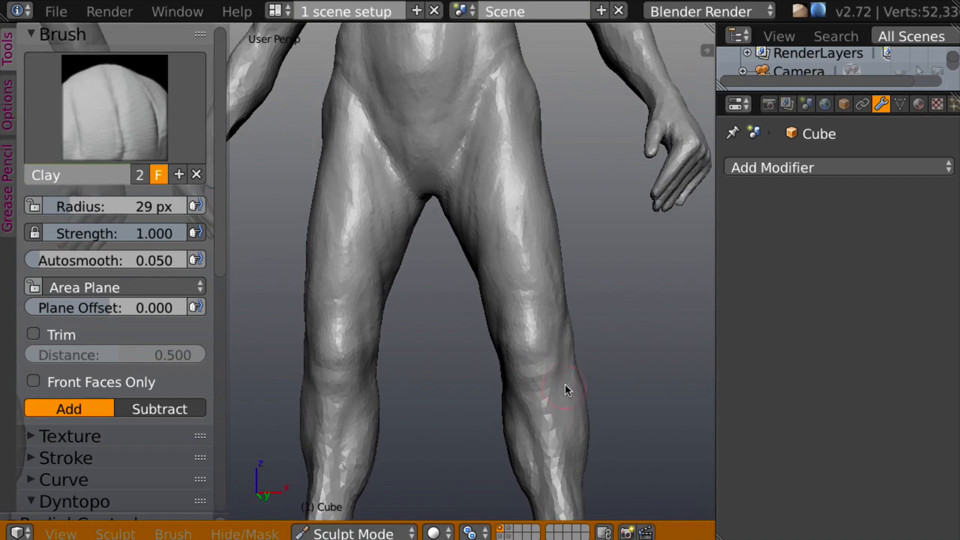
pyautogui.keyDown('shift'); pyautogui.moveTo(564, 430); pyautogui.dragTo(546, 257, button='middle'); pyautogui.keyUp('shift')
pyautogui.moveTo(544, 320); pyautogui.dragTo(540, 359, button='middle')
pyautogui.moveTo(505, 250)
pyautogui.mouseDown(button='middle')
pyautogui.moveTo(540, 261)
pyautogui.moveTo(505, 233)
pyautogui.mouseUp(button='middle')
pyautogui.moveTo(499, 253); pyautogui.dragTo(518, 356)
pyautogui.moveTo(530, 313)
pyautogui.mouseDown(button='middle')
pyautogui.moveTo(498, 310)
pyautogui.moveTo(491, 324)
pyautogui.mouseUp(button='middle')
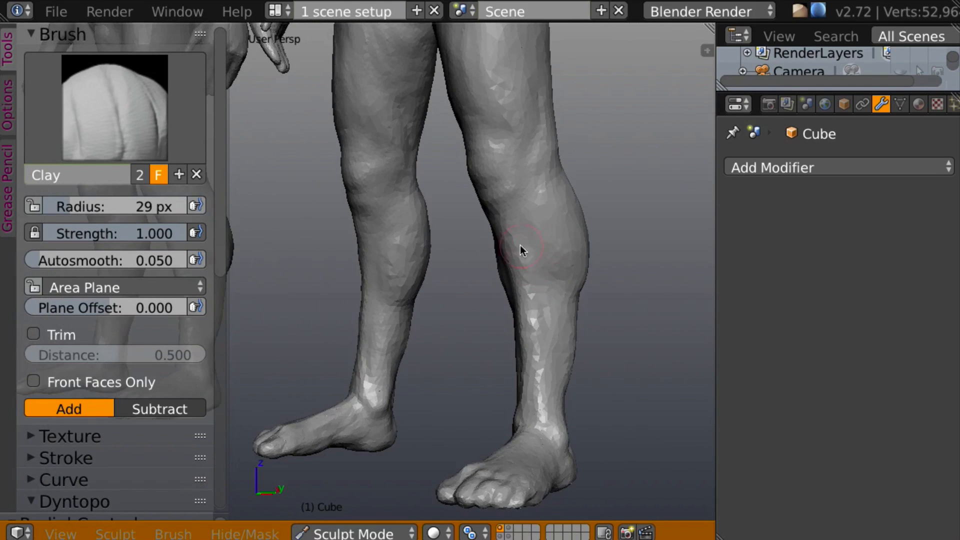
pyautogui.moveTo(516, 231)
pyautogui.mouseDown()
pyautogui.moveTo(548, 306)
pyautogui.moveTo(542, 376)
pyautogui.mouseUp()
# Round the outer sides and backs of the calves with the 29 px Clay brush
pyautogui.moveTo(542, 376)
pyautogui.mouseDown(button='middle')
pyautogui.moveTo(521, 374)
pyautogui.moveTo(556, 286)
pyautogui.moveTo(586, 315)
pyautogui.moveTo(595, 271)
pyautogui.mouseUp(button='middle')
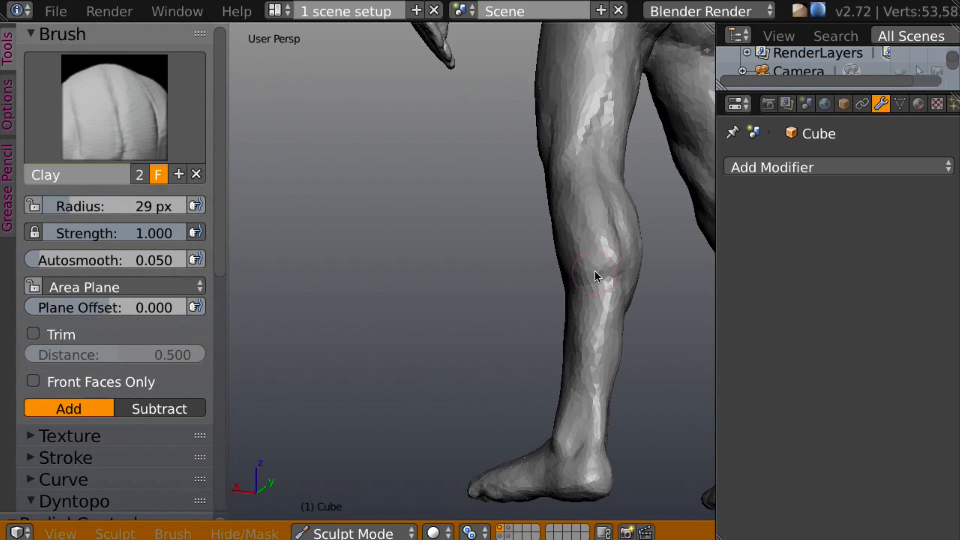
pyautogui.moveTo(606, 276); pyautogui.dragTo(590, 280)
pyautogui.moveTo(590, 280)
pyautogui.mouseDown(button='middle')
pyautogui.moveTo(569, 308)
pyautogui.moveTo(573, 328)
pyautogui.moveTo(535, 292)
pyautogui.mouseUp(button='middle')
pyautogui.moveTo(514, 265)
pyautogui.mouseDown()
pyautogui.moveTo(517, 210)
pyautogui.moveTo(521, 268)
pyautogui.moveTo(540, 236)
pyautogui.moveTo(540, 223)
pyautogui.moveTo(527, 247)
pyautogui.moveTo(539, 201)
pyautogui.moveTo(518, 227)
pyautogui.moveTo(515, 188)
pyautogui.mouseUp()
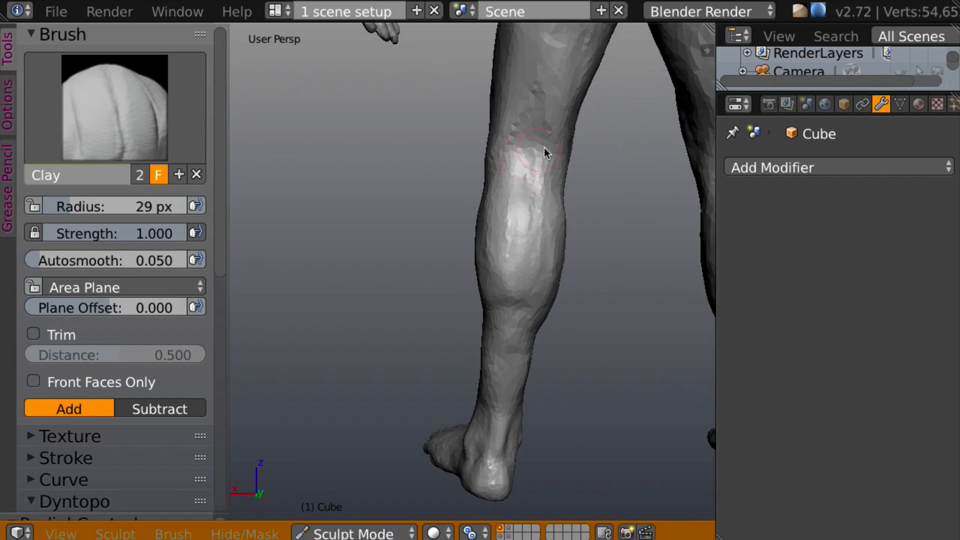
# Blend the hollows behind the knees and the lower calves above the ankles with the 29 px Clay brush
pyautogui.moveTo(544, 152); pyautogui.dragTo(540, 144, button='middle')
pyautogui.moveTo(528, 155)
pyautogui.mouseDown()
pyautogui.moveTo(536, 147)
pyautogui.moveTo(530, 153)
pyautogui.mouseUp()
pyautogui.moveTo(557, 165)
pyautogui.mouseDown(button='middle')
pyautogui.moveTo(510, 172)
pyautogui.moveTo(535, 160)
pyautogui.mouseUp(button='middle')
pyautogui.moveTo(535, 160)
pyautogui.mouseDown()
pyautogui.moveTo(534, 174)
pyautogui.moveTo(541, 169)
pyautogui.mouseUp()
pyautogui.moveTo(541, 169)
pyautogui.mouseDown(button='middle')
pyautogui.moveTo(583, 171)
pyautogui.moveTo(542, 146)
pyautogui.mouseUp(button='middle')
pyautogui.moveTo(539, 157)
pyautogui.mouseDown()
pyautogui.moveTo(508, 143)
pyautogui.moveTo(515, 163)
pyautogui.mouseUp()
pyautogui.moveTo(515, 163)
pyautogui.mouseDown(button='middle')
pyautogui.moveTo(628, 164)
pyautogui.moveTo(518, 181)
pyautogui.moveTo(574, 236)
pyautogui.moveTo(497, 253)
pyautogui.mouseUp(button='middle')
pyautogui.moveTo(506, 352)
pyautogui.mouseDown()
pyautogui.moveTo(517, 340)
pyautogui.moveTo(512, 383)
pyautogui.mouseUp()
# Touch up the inner side of the upper arms near the armpits with the 29 px Clay brush
pyautogui.moveTo(512, 384)
pyautogui.mouseDown(button='middle')
pyautogui.moveTo(337, 365)
pyautogui.moveTo(317, 354)
pyautogui.moveTo(504, 396)
pyautogui.moveTo(497, 421)
pyautogui.moveTo(536, 337)
pyautogui.moveTo(568, 407)
pyautogui.moveTo(584, 345)
pyautogui.moveTo(605, 377)
pyautogui.moveTo(568, 377)
pyautogui.moveTo(596, 364)
pyautogui.moveTo(472, 361)
pyautogui.moveTo(482, 332)
pyautogui.moveTo(683, 344)
pyautogui.moveTo(715, 335)
pyautogui.moveTo(607, 324)
pyautogui.moveTo(600, 343)
pyautogui.moveTo(610, 285)
pyautogui.moveTo(595, 182)
pyautogui.mouseUp(button='middle')
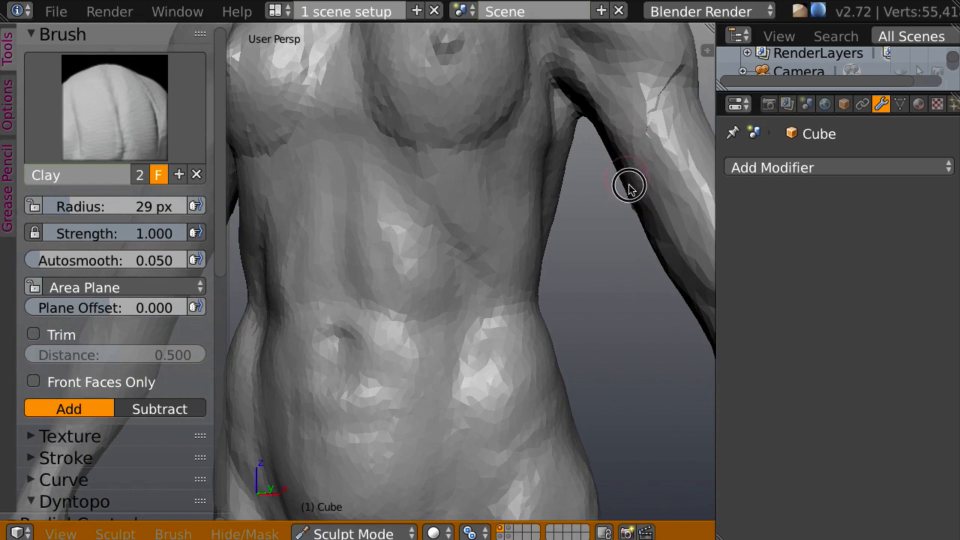
pyautogui.moveTo(626, 182)
pyautogui.mouseDown()
pyautogui.moveTo(651, 124)
pyautogui.moveTo(683, 89)
pyautogui.mouseUp()
pyautogui.moveTo(619, 157)
pyautogui.keyDown('ctrl'); pyautogui.mouseDown(button='middle')
pyautogui.moveTo(564, 265)
pyautogui.moveTo(572, 275)
pyautogui.moveTo(559, 250)
pyautogui.moveTo(606, 235)
pyautogui.moveTo(418, 238)
pyautogui.moveTo(560, 242)
pyautogui.moveTo(478, 239)
pyautogui.moveTo(514, 222)
pyautogui.moveTo(478, 230)
pyautogui.moveTo(509, 226)
pyautogui.mouseUp(button='middle'); pyautogui.keyUp('ctrl')
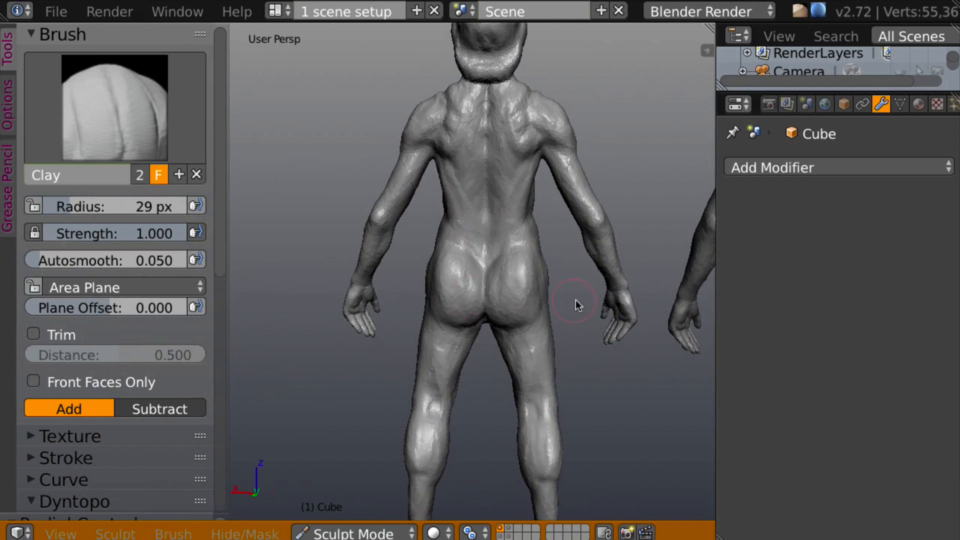
# Round out the lower and outer buttocks with the 29 px Clay brush
pyautogui.moveTo(575, 299)
pyautogui.mouseDown(button='middle')
pyautogui.moveTo(581, 310)
pyautogui.moveTo(572, 283)
pyautogui.moveTo(529, 294)
pyautogui.mouseUp(button='middle')
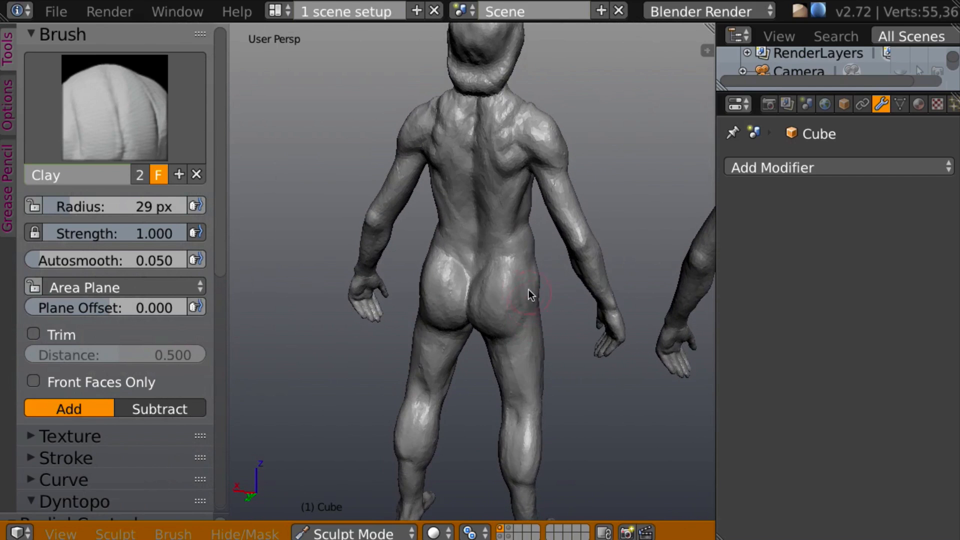
pyautogui.moveTo(514, 301); pyautogui.dragTo(508, 313)
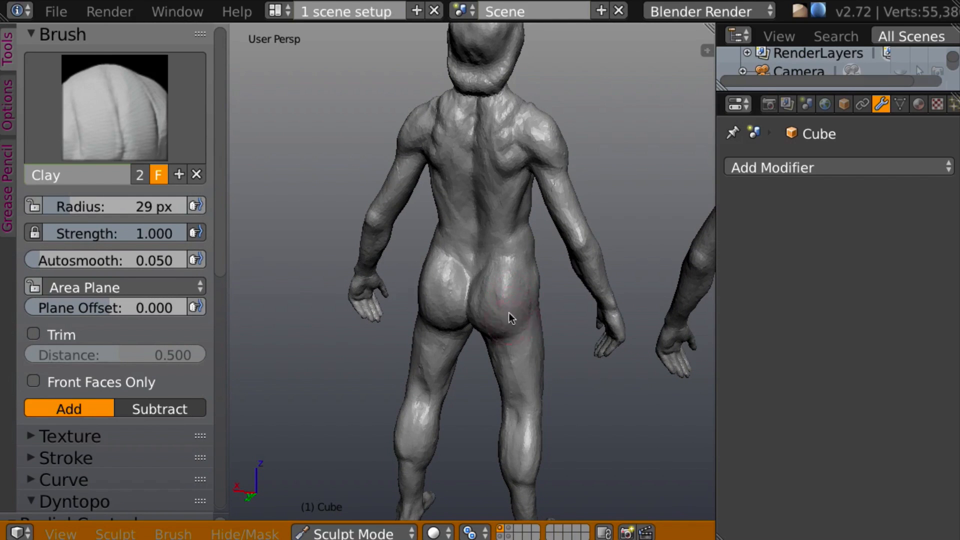
pyautogui.moveTo(509, 313)
pyautogui.mouseDown(button='middle')
pyautogui.moveTo(590, 259)
pyautogui.moveTo(527, 293)
pyautogui.mouseUp(button='middle')
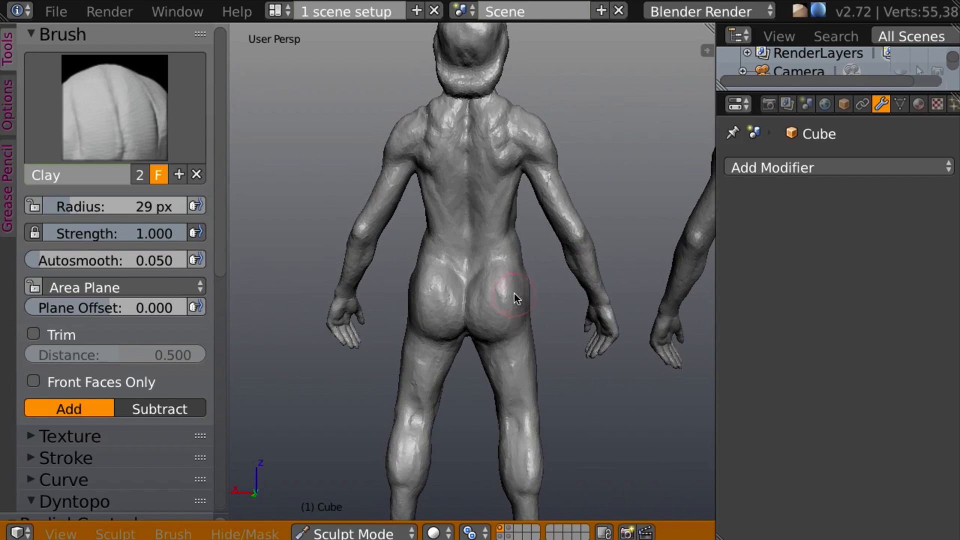
pyautogui.moveTo(500, 278); pyautogui.dragTo(512, 308)
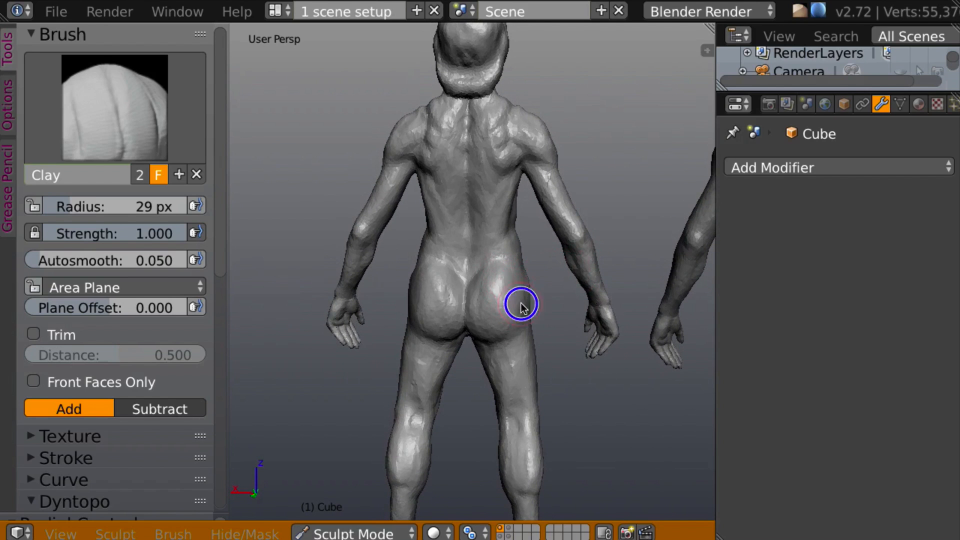
pyautogui.moveTo(517, 300)
pyautogui.mouseDown(button='middle')
pyautogui.moveTo(595, 263)
pyautogui.moveTo(564, 214)
pyautogui.moveTo(562, 283)
pyautogui.moveTo(549, 260)
pyautogui.moveTo(556, 314)
pyautogui.moveTo(551, 280)
pyautogui.moveTo(575, 253)
pyautogui.moveTo(540, 300)
pyautogui.moveTo(560, 283)
pyautogui.moveTo(529, 298)
pyautogui.mouseUp(button='middle')
# Soften the muscle definition around the shoulder blades and upper spine with the 29 px Clay brush
pyautogui.scroll(2, 565, 254)
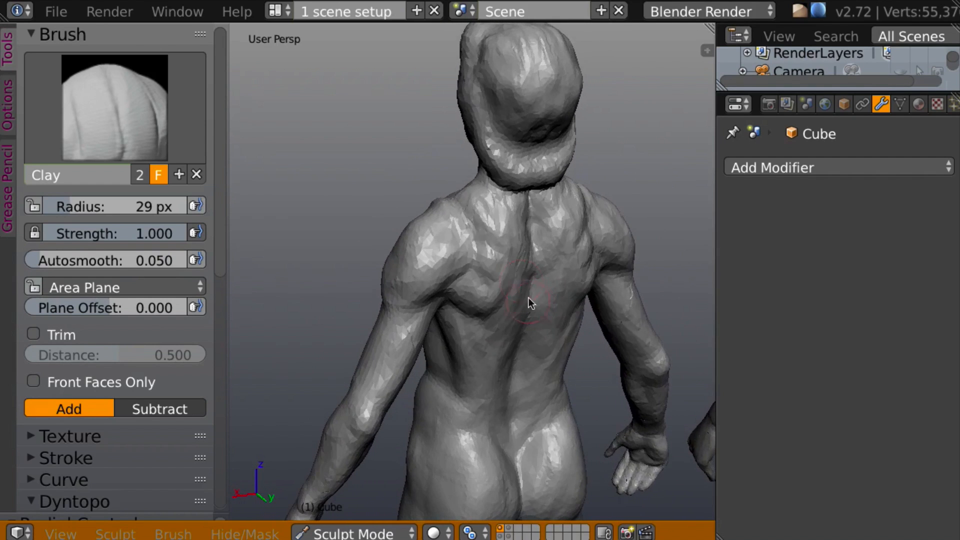
pyautogui.moveTo(476, 214)
pyautogui.mouseDown(button='middle')
pyautogui.moveTo(508, 214)
pyautogui.moveTo(495, 214)
pyautogui.mouseUp(button='middle')
pyautogui.moveTo(484, 214)
pyautogui.mouseDown()
pyautogui.moveTo(473, 215)
pyautogui.moveTo(476, 228)
pyautogui.moveTo(487, 226)
pyautogui.moveTo(488, 248)
pyautogui.moveTo(497, 226)
pyautogui.moveTo(503, 241)
pyautogui.mouseUp()
pyautogui.moveTo(503, 241); pyautogui.dragTo(487, 269, button='middle')
pyautogui.moveTo(487, 269)
pyautogui.mouseDown()
pyautogui.moveTo(476, 263)
pyautogui.moveTo(488, 292)
pyautogui.moveTo(479, 265)
pyautogui.mouseUp()
pyautogui.moveTo(479, 265)
pyautogui.mouseDown(button='middle')
pyautogui.moveTo(439, 269)
pyautogui.moveTo(504, 261)
pyautogui.mouseUp(button='middle')
pyautogui.moveTo(533, 245)
pyautogui.mouseDown()
pyautogui.moveTo(542, 225)
pyautogui.moveTo(523, 300)
pyautogui.moveTo(536, 303)
pyautogui.mouseUp()
pyautogui.moveTo(536, 303); pyautogui.dragTo(538, 319, button='middle')
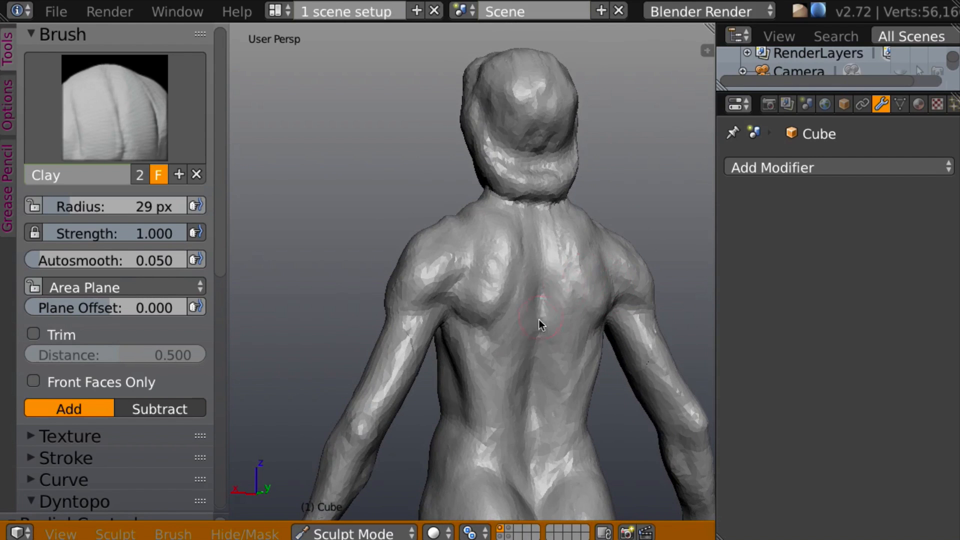
# Smooth the spine groove and lower back down to the top of the buttocks with the 29 px Clay brush
pyautogui.moveTo(523, 327)
pyautogui.mouseDown()
pyautogui.moveTo(472, 343)
pyautogui.moveTo(488, 360)
pyautogui.moveTo(522, 341)
pyautogui.moveTo(508, 370)
pyautogui.moveTo(516, 392)
pyautogui.mouseUp()
pyautogui.moveTo(517, 392)
pyautogui.mouseDown(button='middle')
pyautogui.moveTo(484, 425)
pyautogui.moveTo(500, 425)
pyautogui.mouseUp(button='middle')
pyautogui.moveTo(516, 424); pyautogui.dragTo(512, 420)
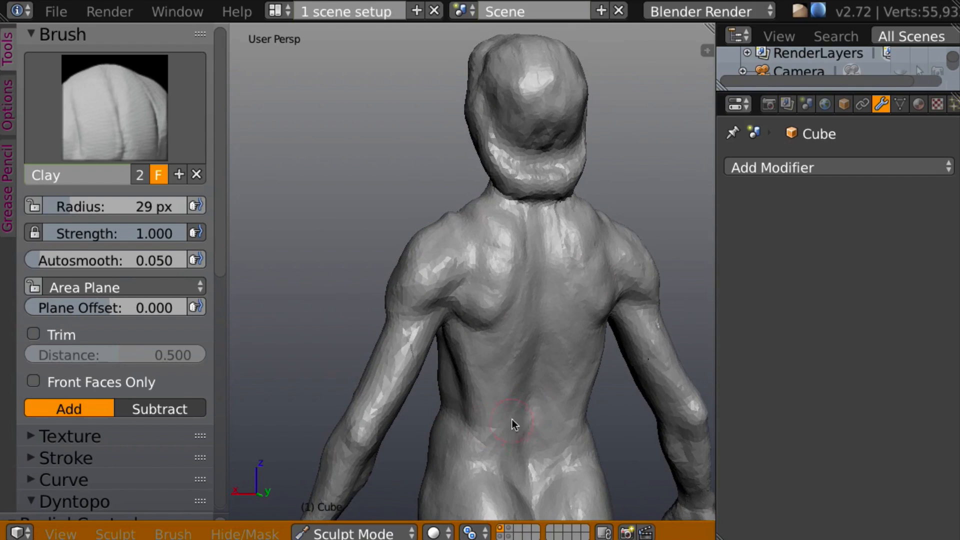
pyautogui.moveTo(512, 419); pyautogui.dragTo(514, 444, button='middle')
pyautogui.moveTo(514, 444)
pyautogui.mouseDown()
pyautogui.moveTo(507, 470)
pyautogui.moveTo(475, 448)
pyautogui.moveTo(516, 491)
pyautogui.moveTo(539, 481)
pyautogui.mouseUp()
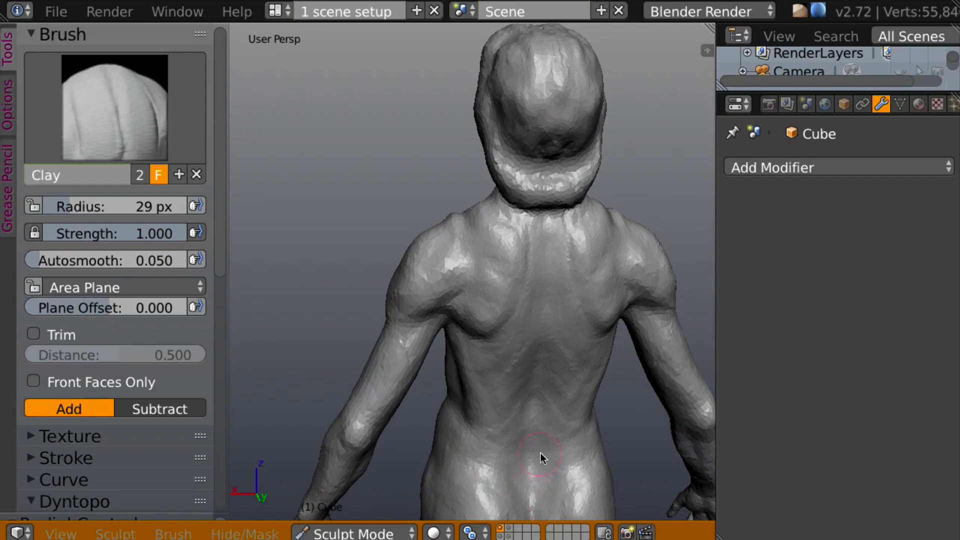
pyautogui.moveTo(540, 452)
pyautogui.mouseDown(button='middle')
pyautogui.moveTo(625, 393)
pyautogui.moveTo(635, 407)
pyautogui.moveTo(740, 407)
pyautogui.moveTo(529, 397)
pyautogui.moveTo(505, 356)
pyautogui.mouseUp(button='middle')
pyautogui.moveTo(461, 334)
pyautogui.mouseDown()
pyautogui.moveTo(486, 399)
pyautogui.moveTo(475, 348)
pyautogui.moveTo(489, 401)
pyautogui.mouseUp()
pyautogui.moveTo(499, 410); pyautogui.dragTo(409, 423, button='middle')
# Bring both figures into view from the front and switch from Sculpt Mode to Object Mode
pyautogui.scroll(-5, 485, 388)
pyautogui.moveTo(511, 359); pyautogui.dragTo(630, 299, button='middle')
pyautogui.scroll(-6, 612, 340)
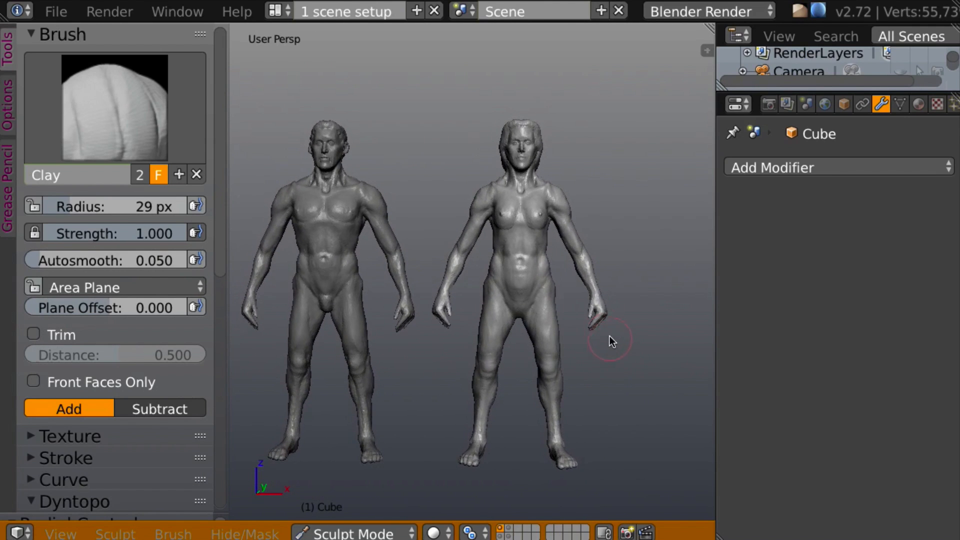
pyautogui.moveTo(388, 205); pyautogui.dragTo(355, 166, button='middle')
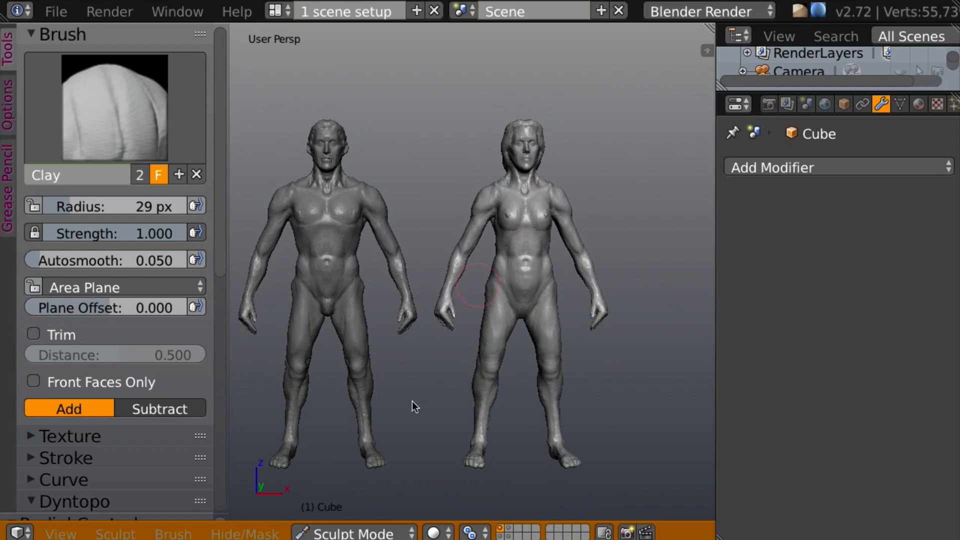
pyautogui.click(384, 534)
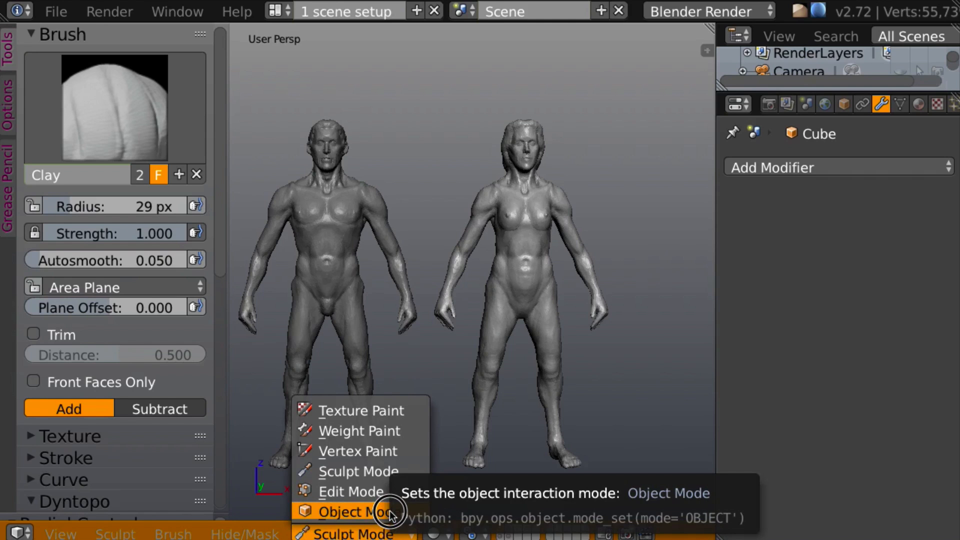
pyautogui.click(389, 511)
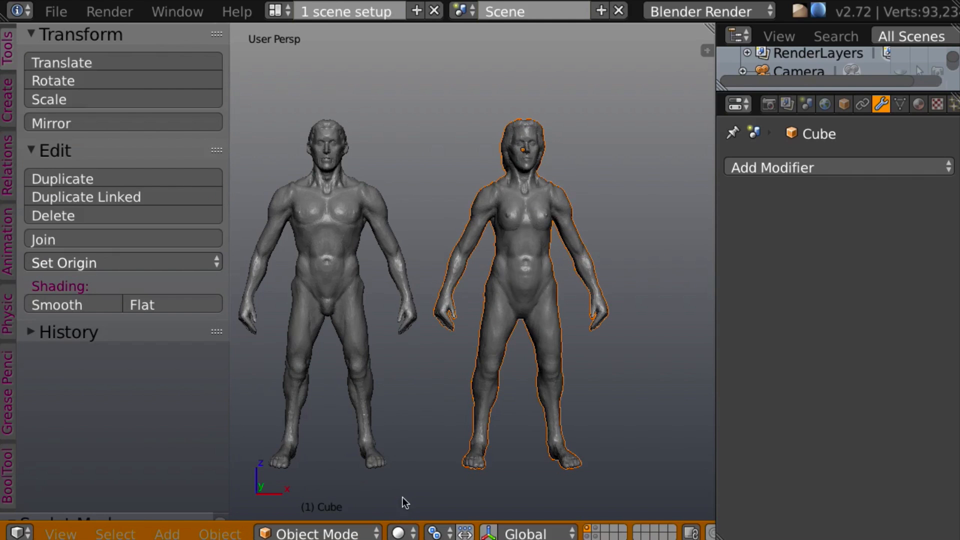
pyautogui.click(368, 533)
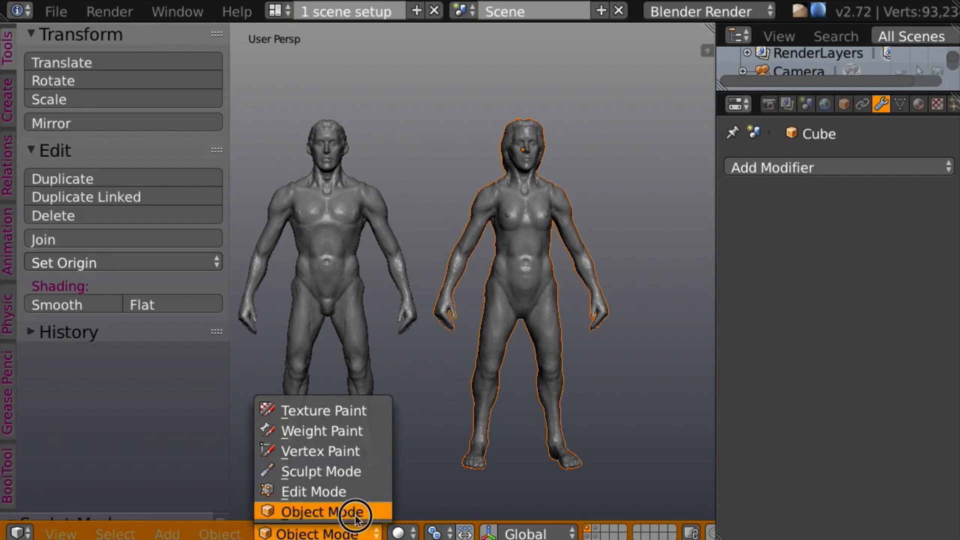
pyautogui.click(343, 511)
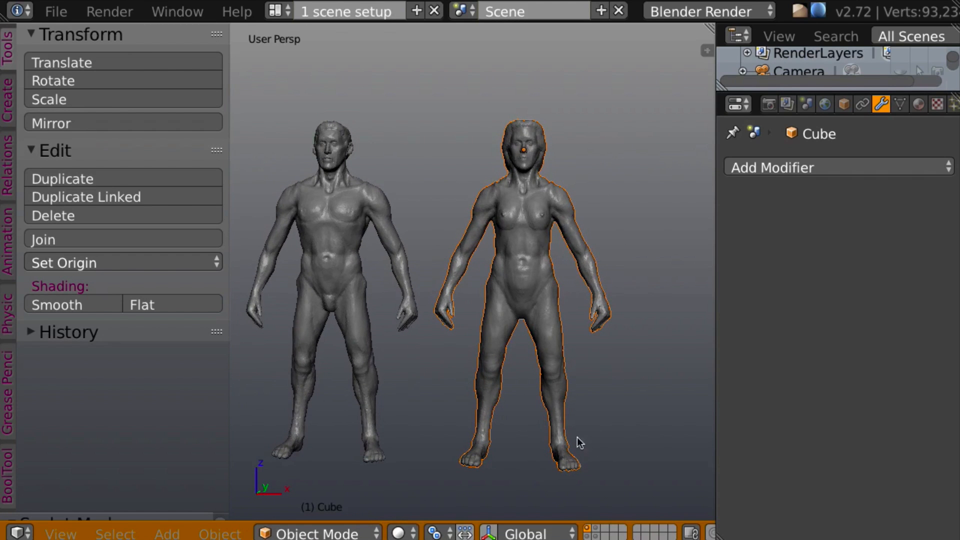
# Set the pivot point to the 3D Cursor and snap the cursor to the scene center
pyautogui.click(435, 533)
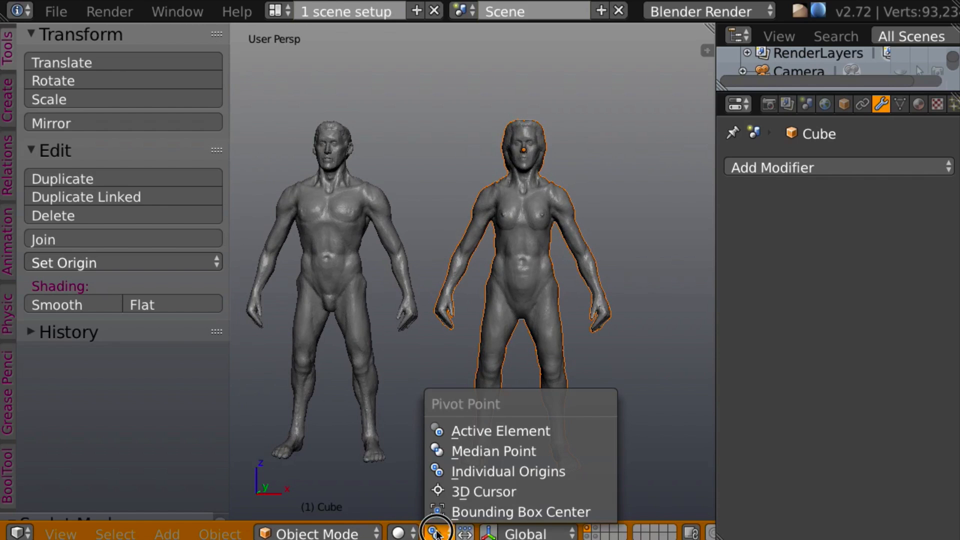
pyautogui.click(464, 493)
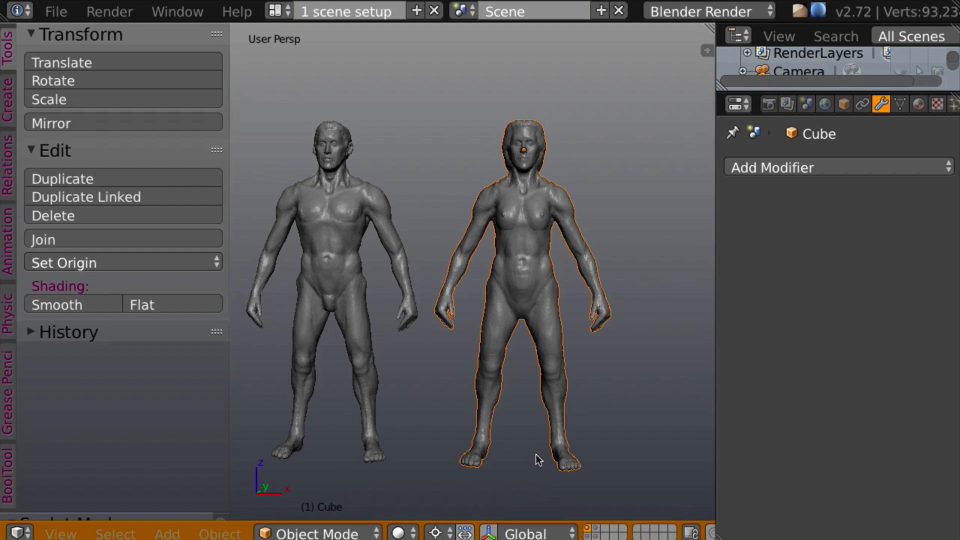
pyautogui.hotkey('shift', 's')
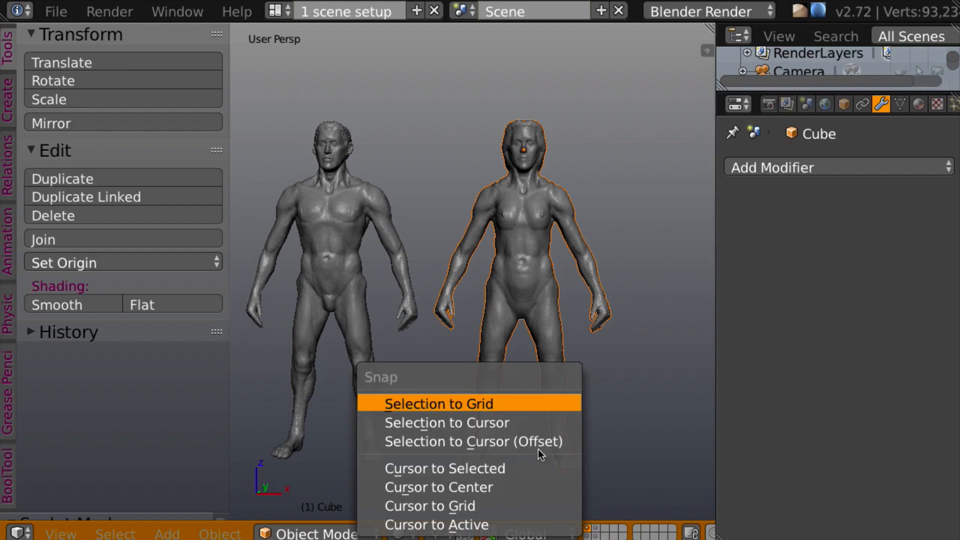
pyautogui.click(484, 487)
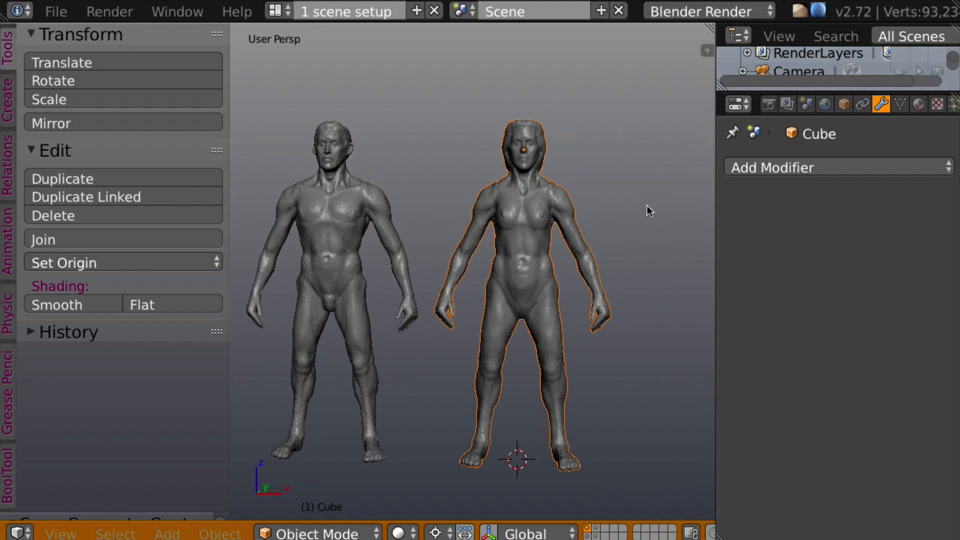
# Scale the feminine figure uniformly about the 3D cursor to just under 0.89 of its size
pyautogui.press('s')
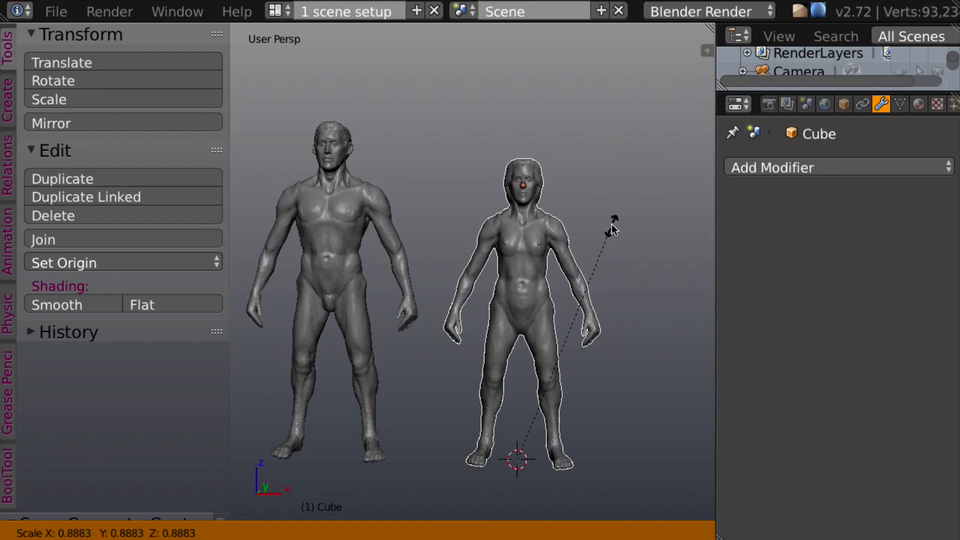
pyautogui.click(610, 229)
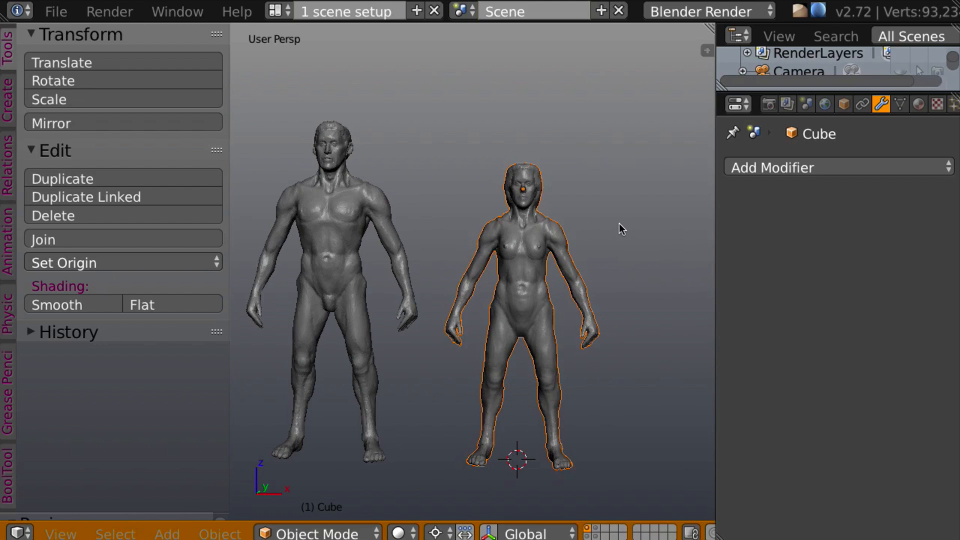
pyautogui.moveTo(619, 223); pyautogui.dragTo(613, 263, button='middle')
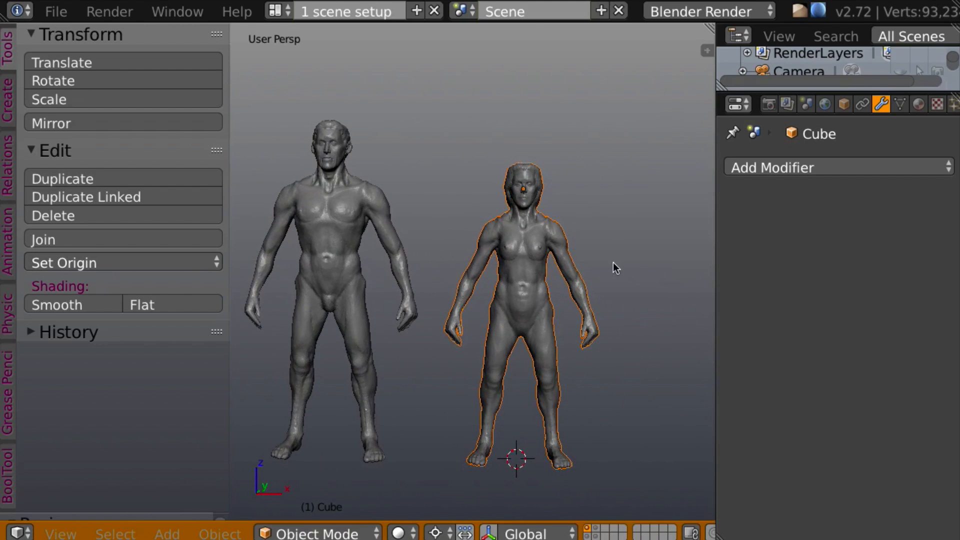
pyautogui.press('s')
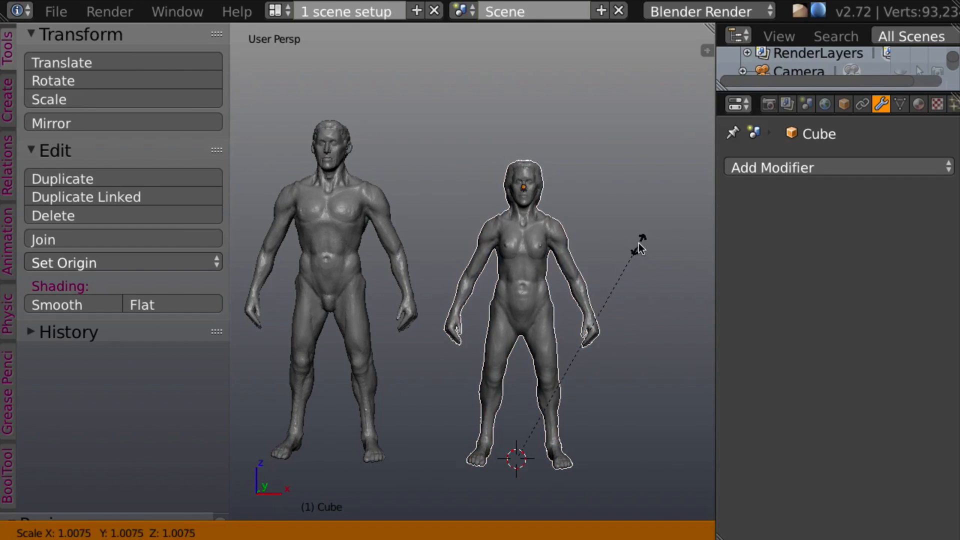
pyautogui.click(644, 245)
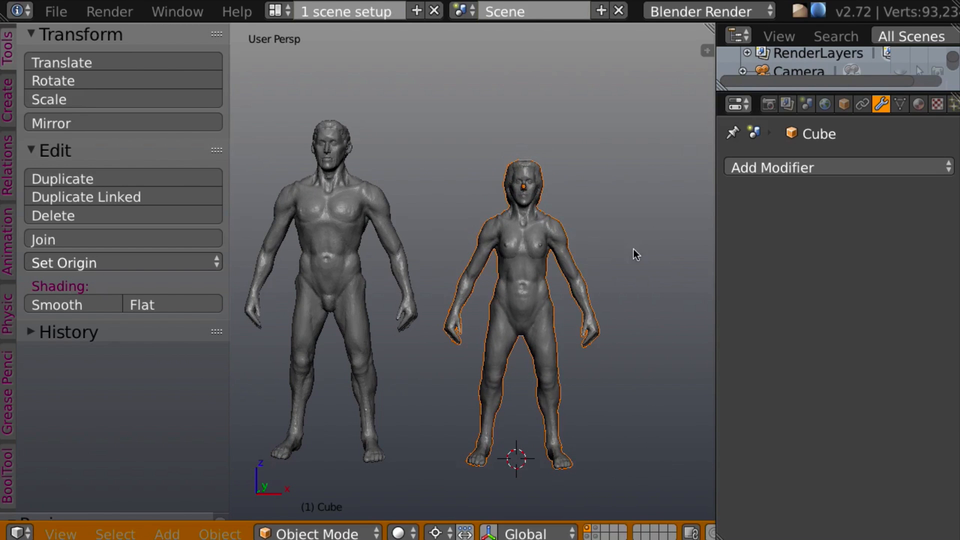
# Examine the feminine figure beside the male figure from the front, side and back to compare height and proportions
pyautogui.moveTo(647, 271); pyautogui.dragTo(661, 287, button='middle')
pyautogui.keyDown('shift'); pyautogui.moveTo(692, 342); pyautogui.dragTo(641, 308, button='middle'); pyautogui.keyUp('shift')
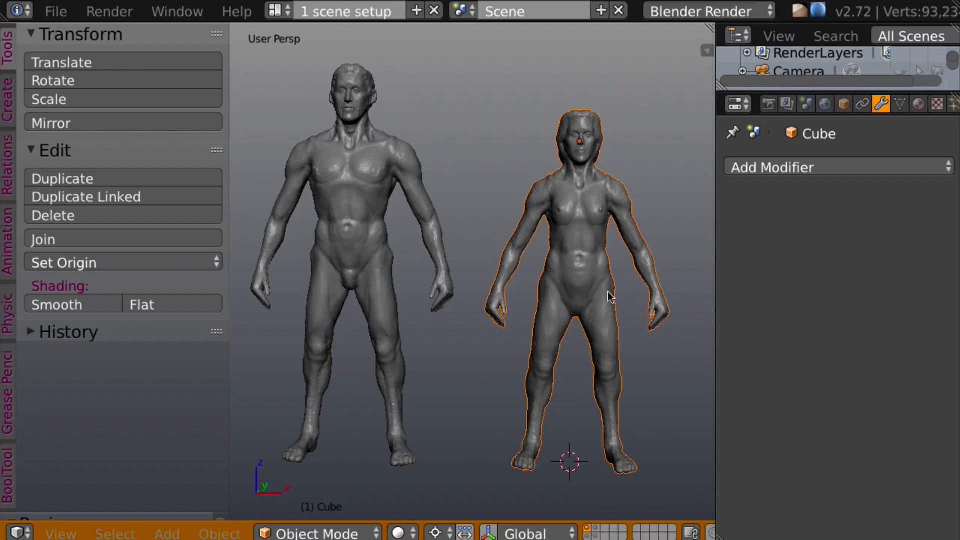
pyautogui.moveTo(613, 295); pyautogui.dragTo(648, 275, button='middle')
pyautogui.moveTo(424, 256)
pyautogui.mouseDown(button='middle')
pyautogui.moveTo(440, 248)
pyautogui.moveTo(423, 257)
pyautogui.mouseUp(button='middle')
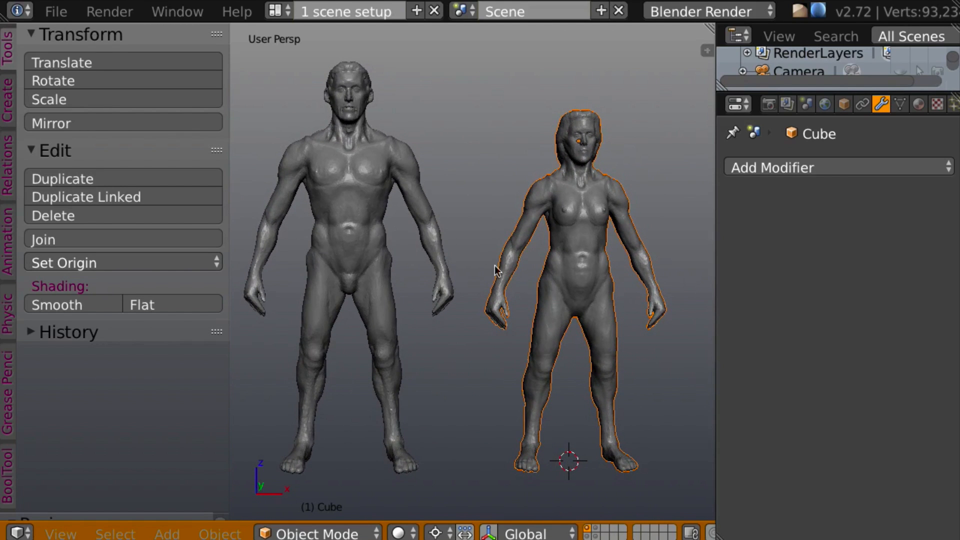
pyautogui.moveTo(494, 270)
pyautogui.mouseDown(button='middle')
pyautogui.moveTo(507, 287)
pyautogui.moveTo(494, 281)
pyautogui.moveTo(505, 280)
pyautogui.mouseUp(button='middle')
pyautogui.moveTo(659, 311); pyautogui.dragTo(677, 293, button='middle')
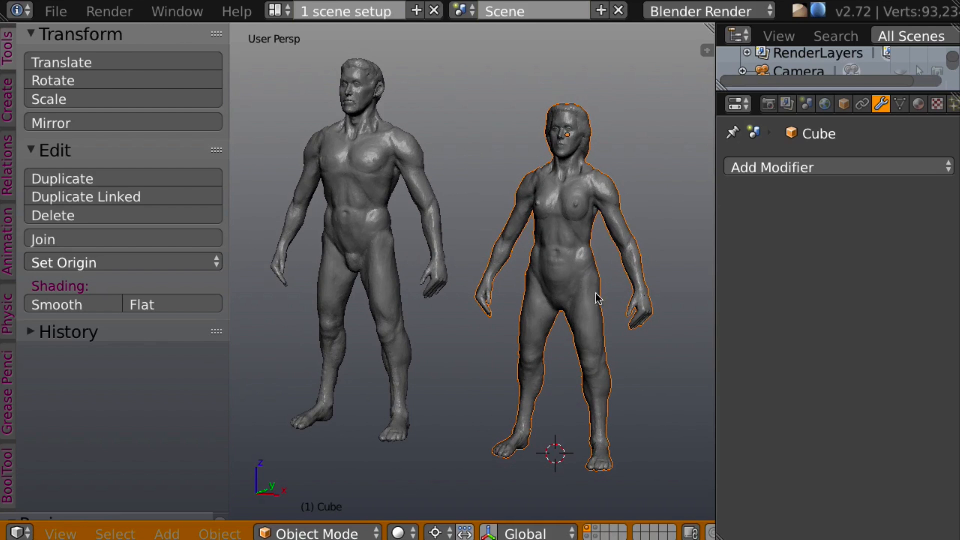
pyautogui.moveTo(600, 299); pyautogui.dragTo(579, 305, button='middle')
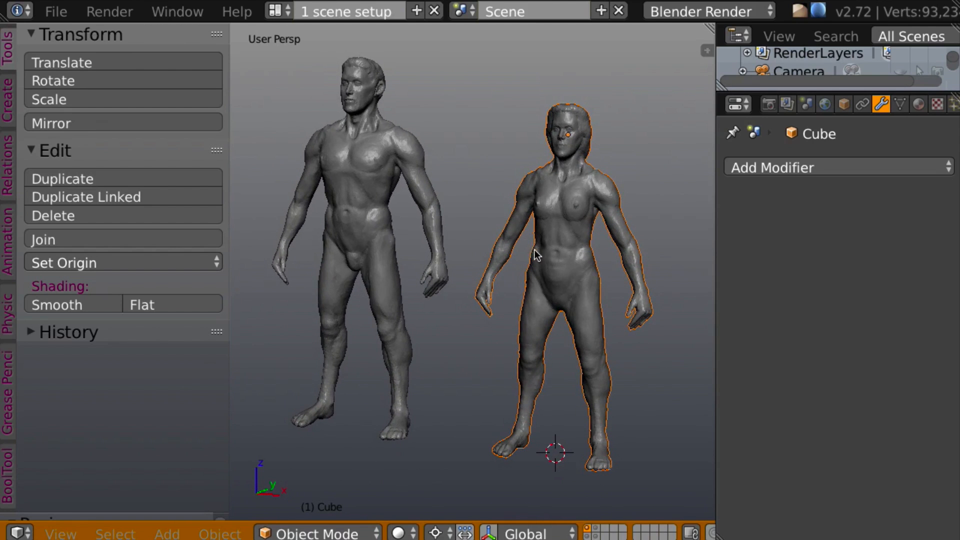
pyautogui.moveTo(523, 264); pyautogui.dragTo(546, 272, button='middle')
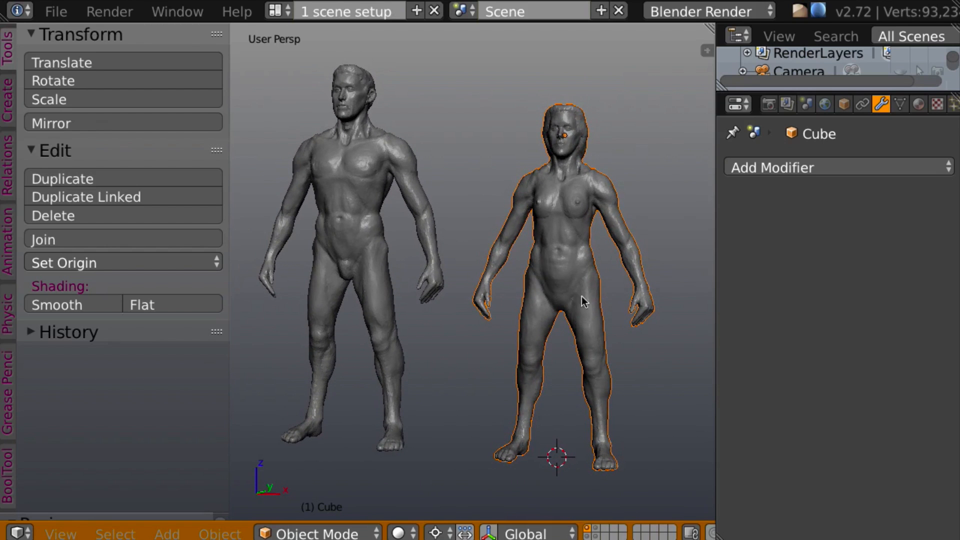
pyautogui.moveTo(635, 311); pyautogui.dragTo(645, 323, button='middle')
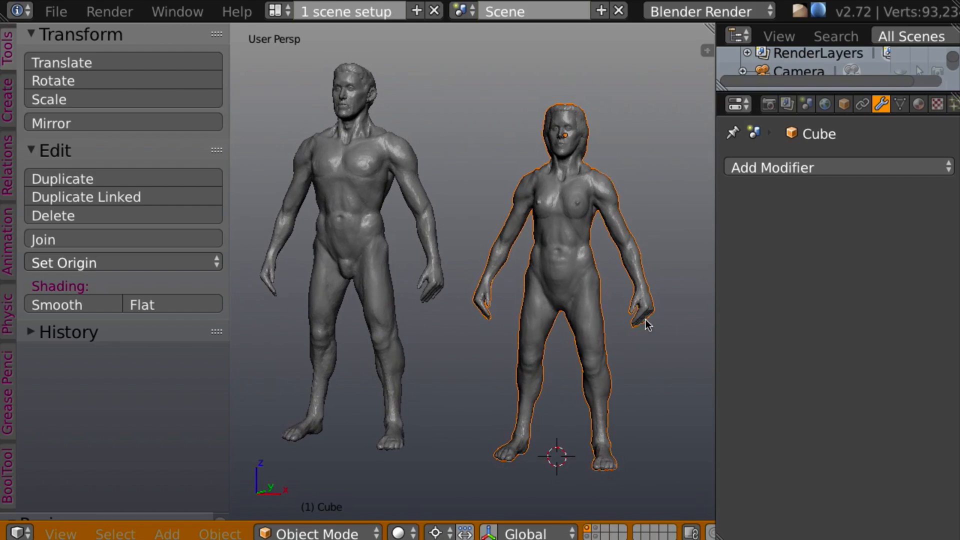
pyautogui.moveTo(619, 289)
pyautogui.mouseDown(button='middle')
pyautogui.moveTo(636, 302)
pyautogui.moveTo(620, 305)
pyautogui.moveTo(623, 291)
pyautogui.moveTo(650, 289)
pyautogui.moveTo(606, 297)
pyautogui.mouseUp(button='middle')
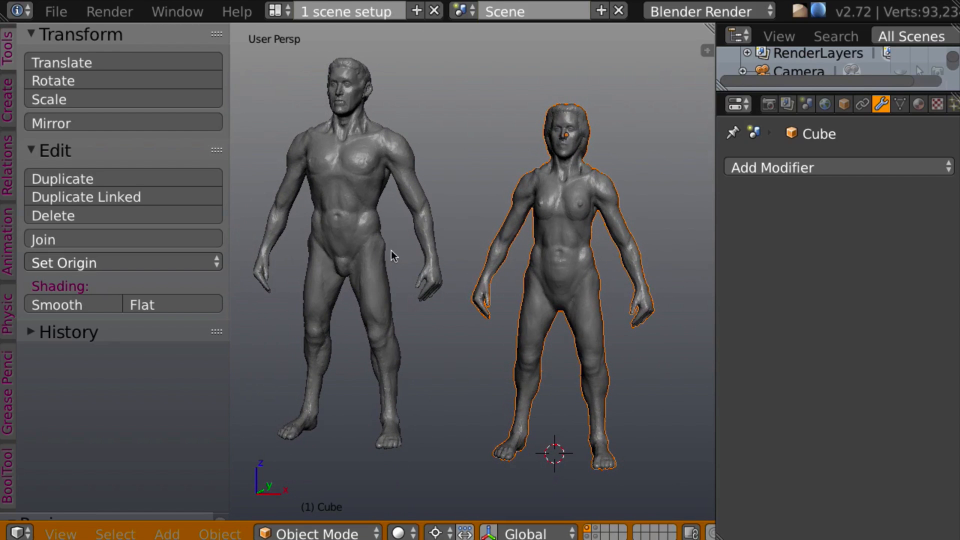
pyautogui.moveTo(525, 263); pyautogui.dragTo(538, 301, button='middle')
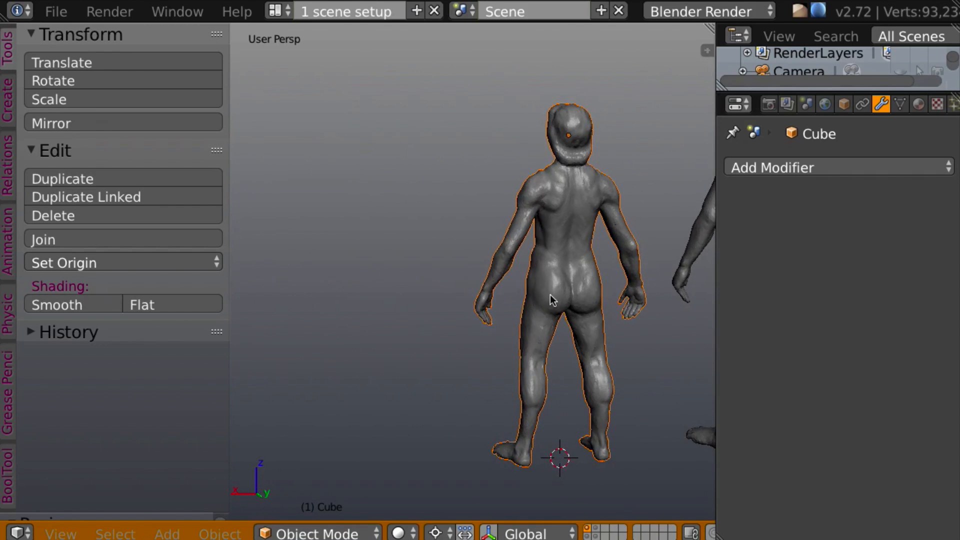
pyautogui.moveTo(622, 320); pyautogui.dragTo(644, 308, button='middle')
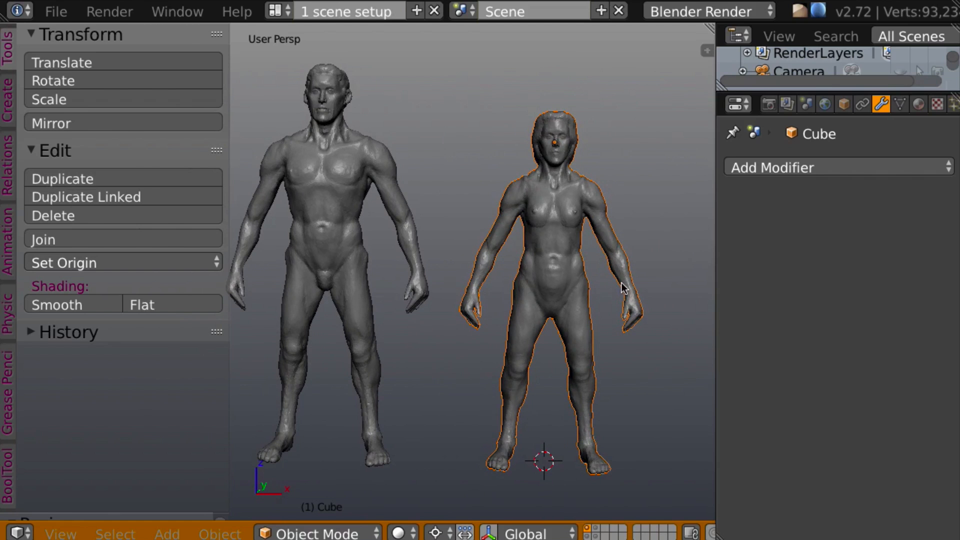